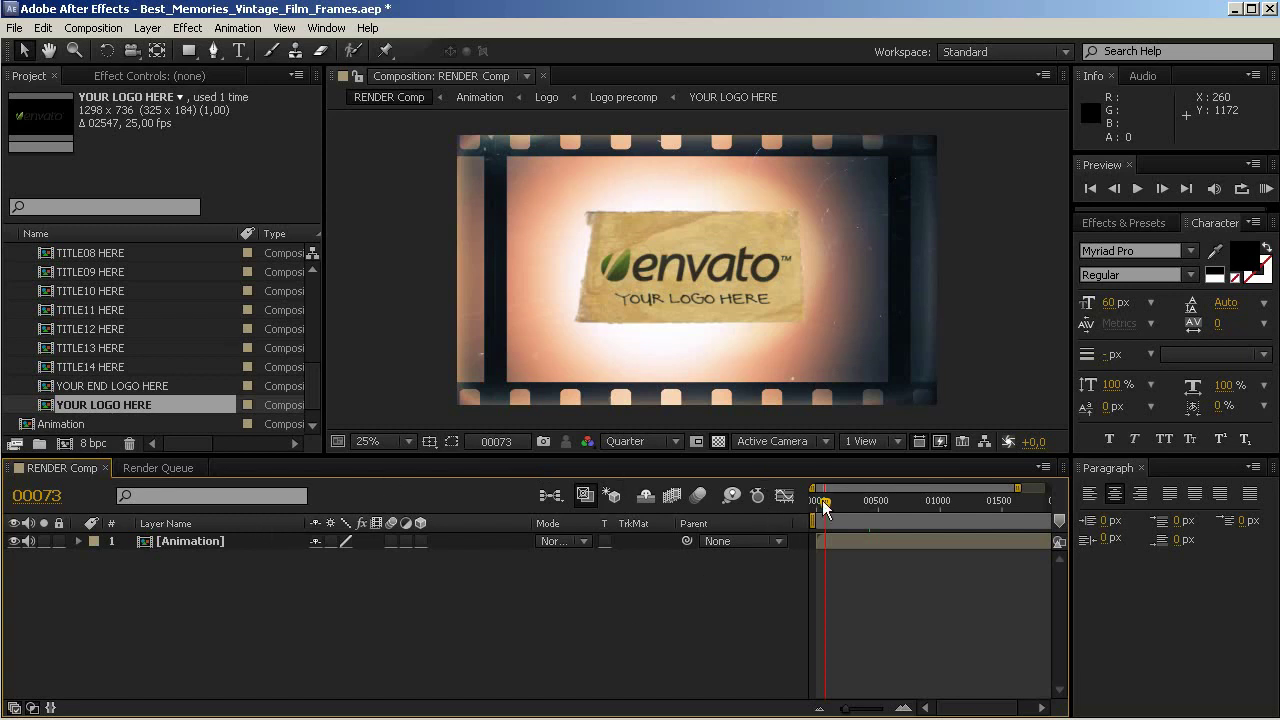
- Scrub the RENDER Comp timeline from the logo to the first title, then back to frame 00129
left_click_drag(822, 500, 834, 499)
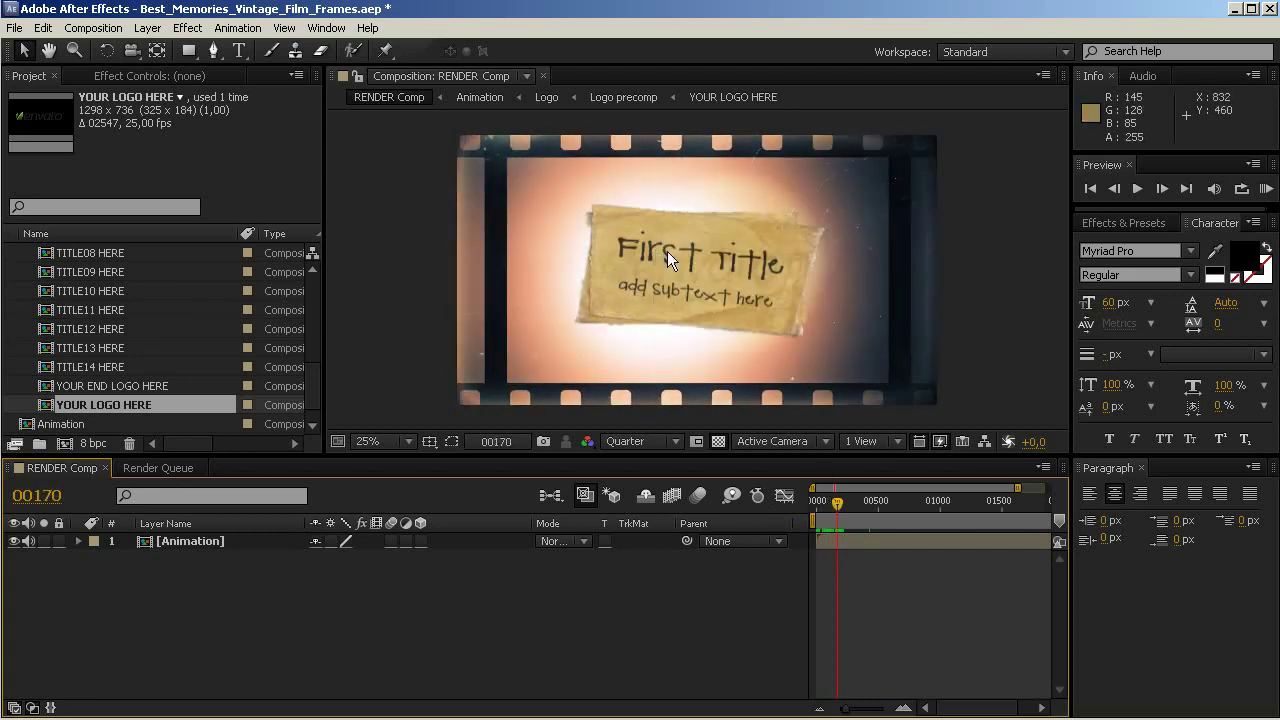
left_click(838, 502)
left_click_drag(838, 502, 875, 513)
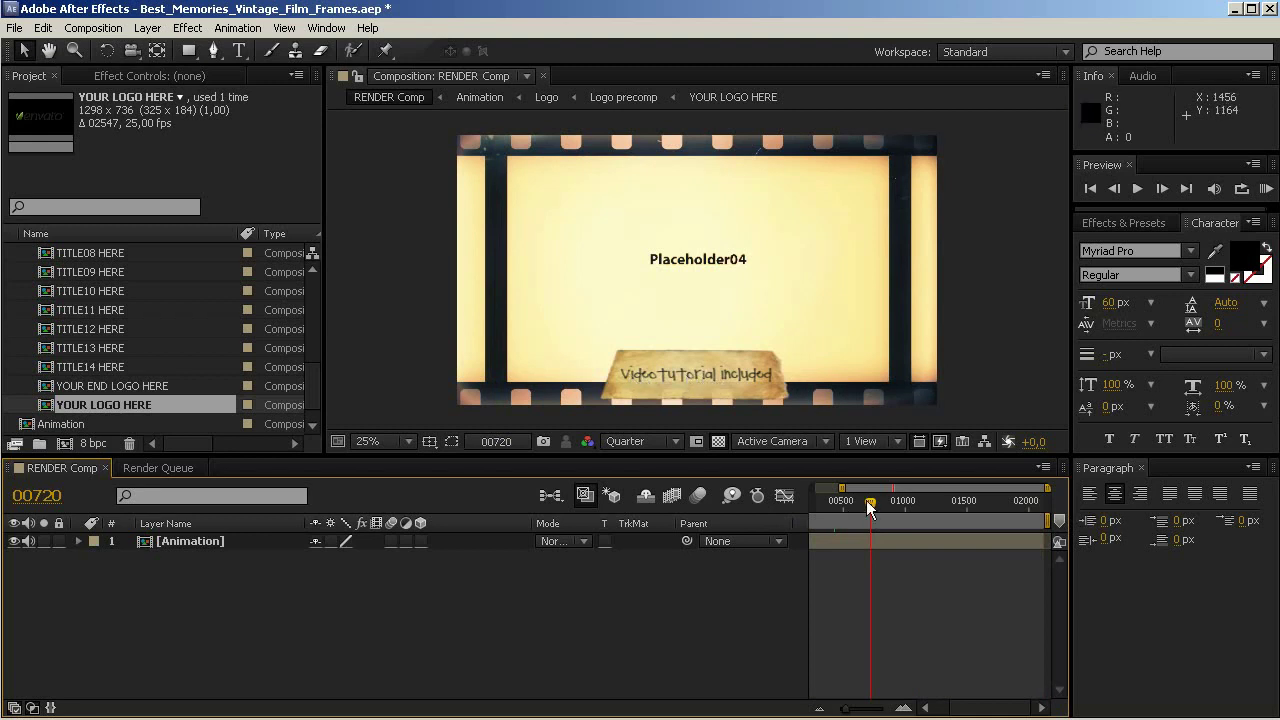
left_click_drag(866, 500, 828, 500)
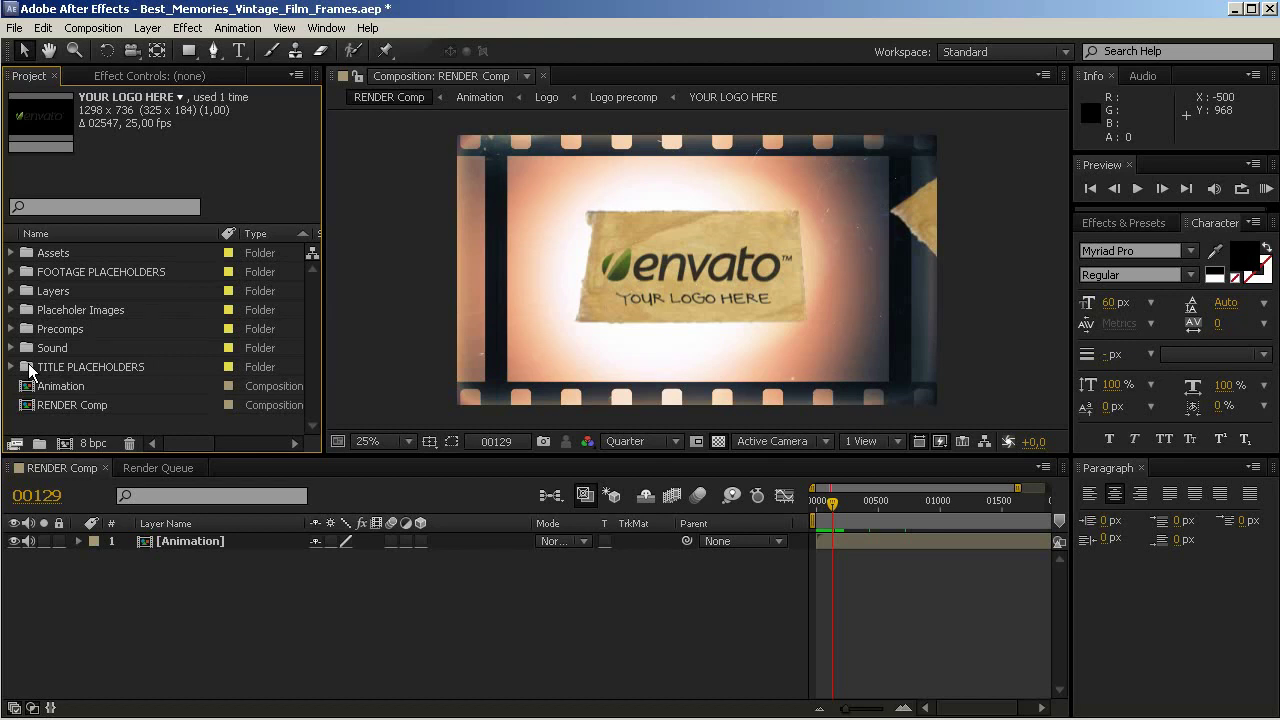
- Select the TITLE PLACEHOLDERS folder and expand it to list its compositions
left_click(33, 367)
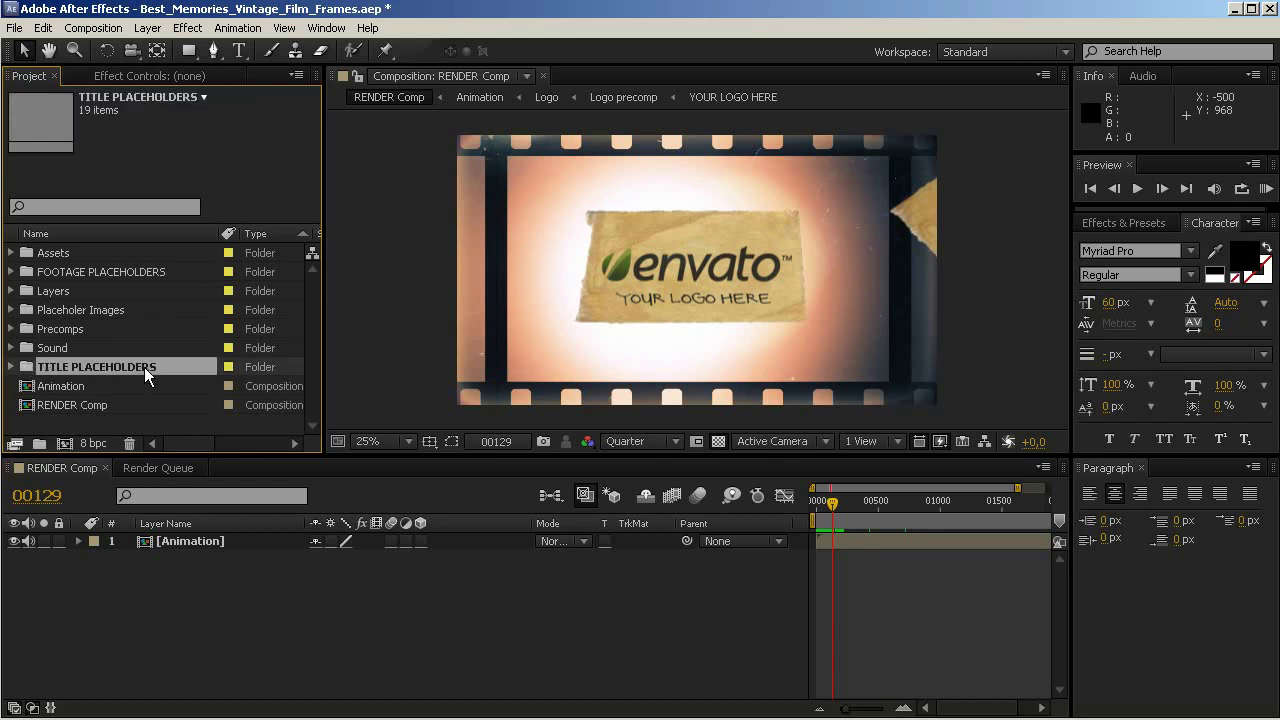
left_click(36, 269)
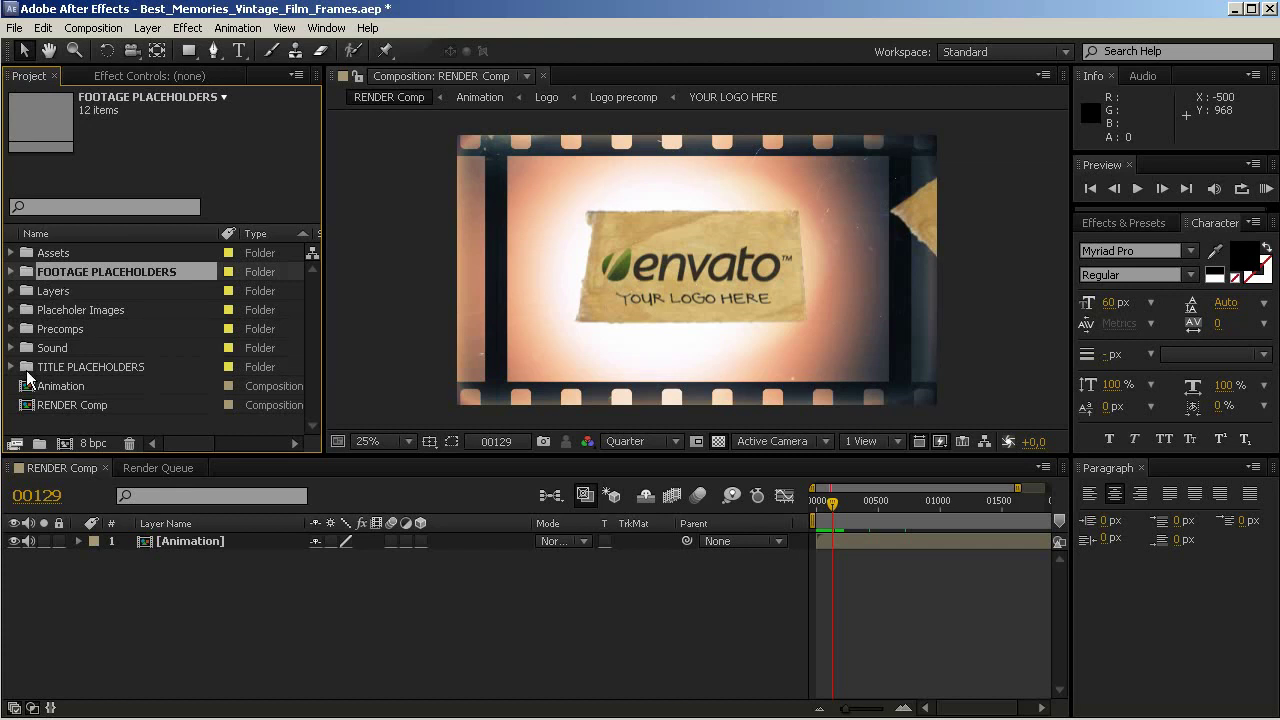
left_click(105, 366)
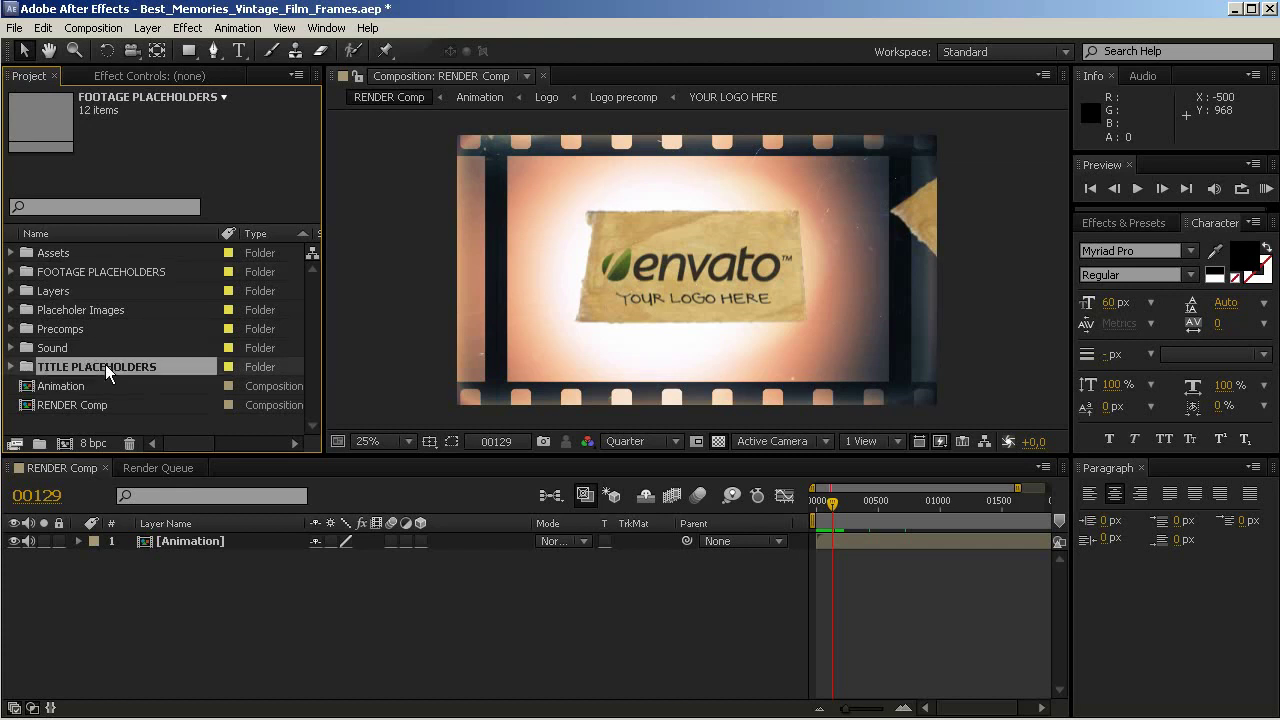
left_click(11, 367)
scroll(94, 318, "down", 1)
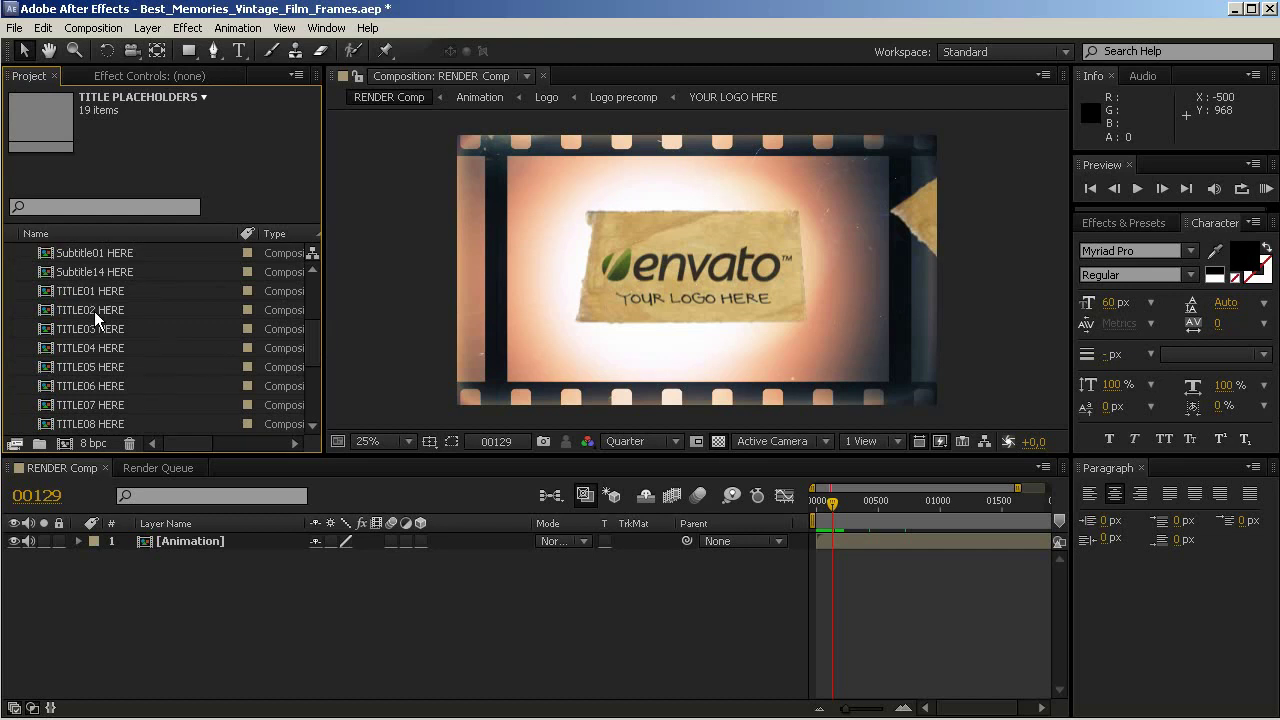
- Browse TITLE01 HERE, TITLE14 HERE and YOUR LOGO HERE while scrubbing back to the envato logo frame
left_click(80, 291)
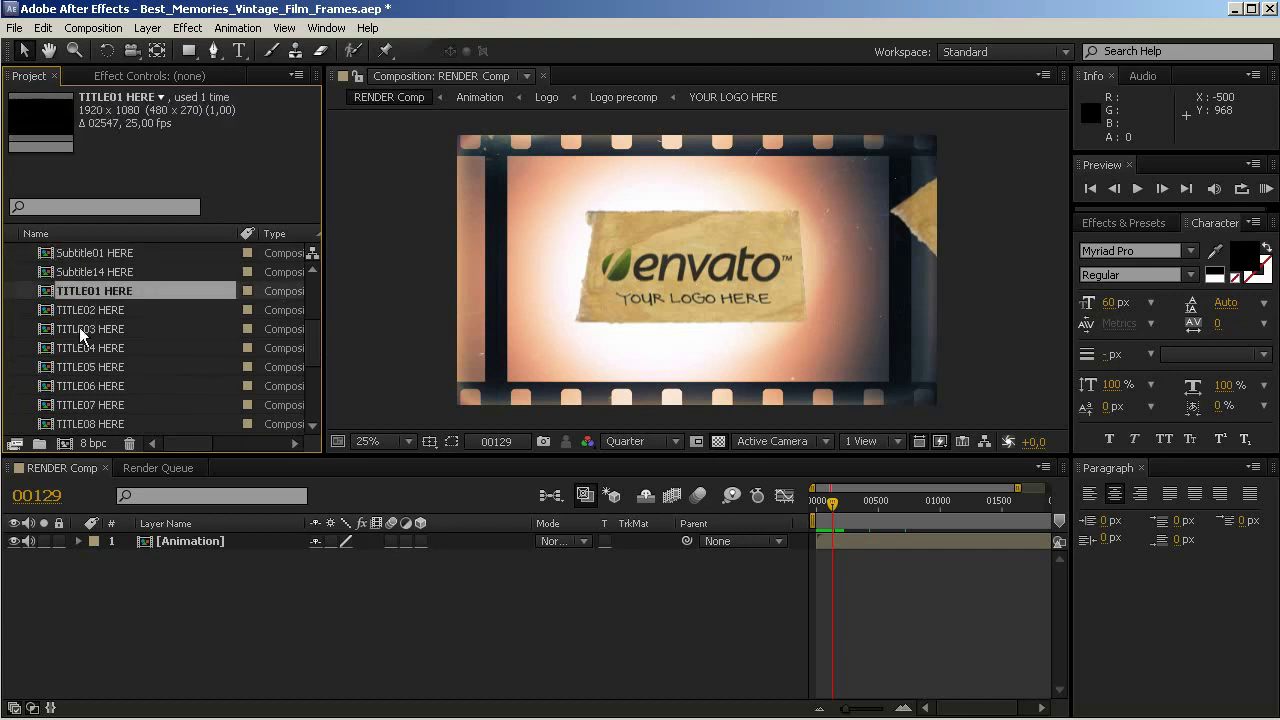
scroll(79, 330, "down", 3)
scroll(83, 355, "down", 1)
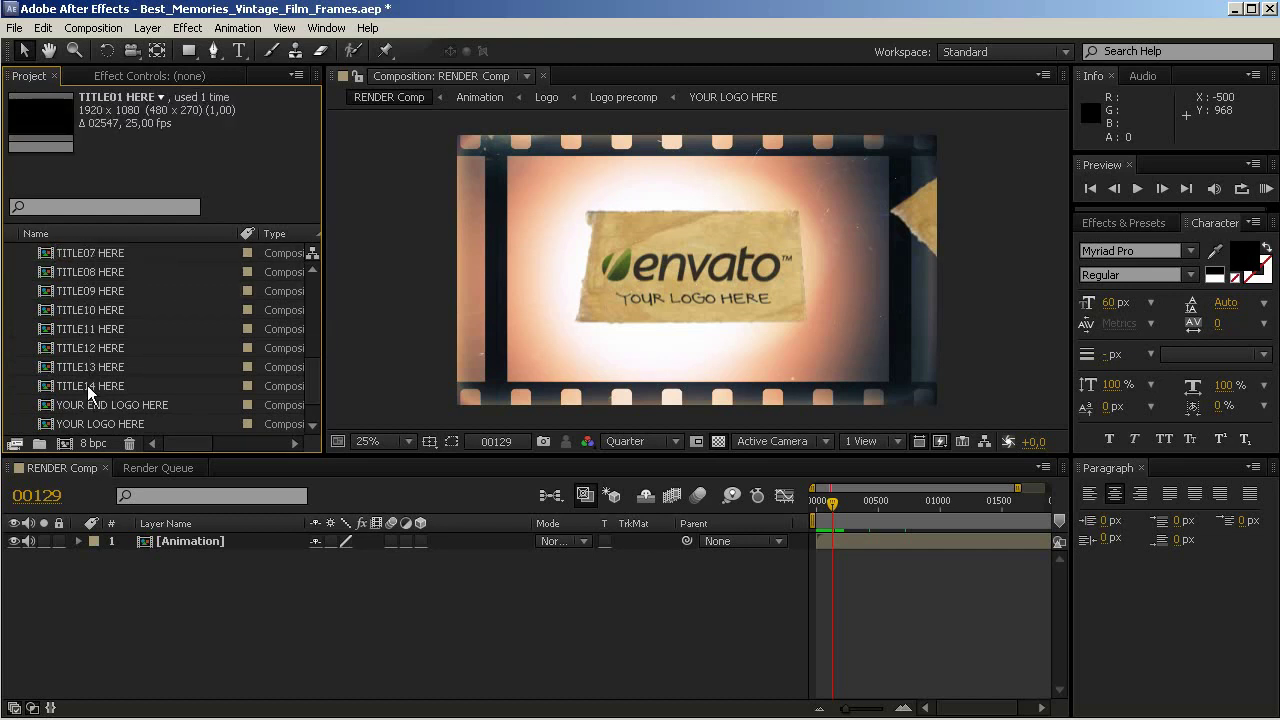
left_click(87, 385)
left_click(836, 501)
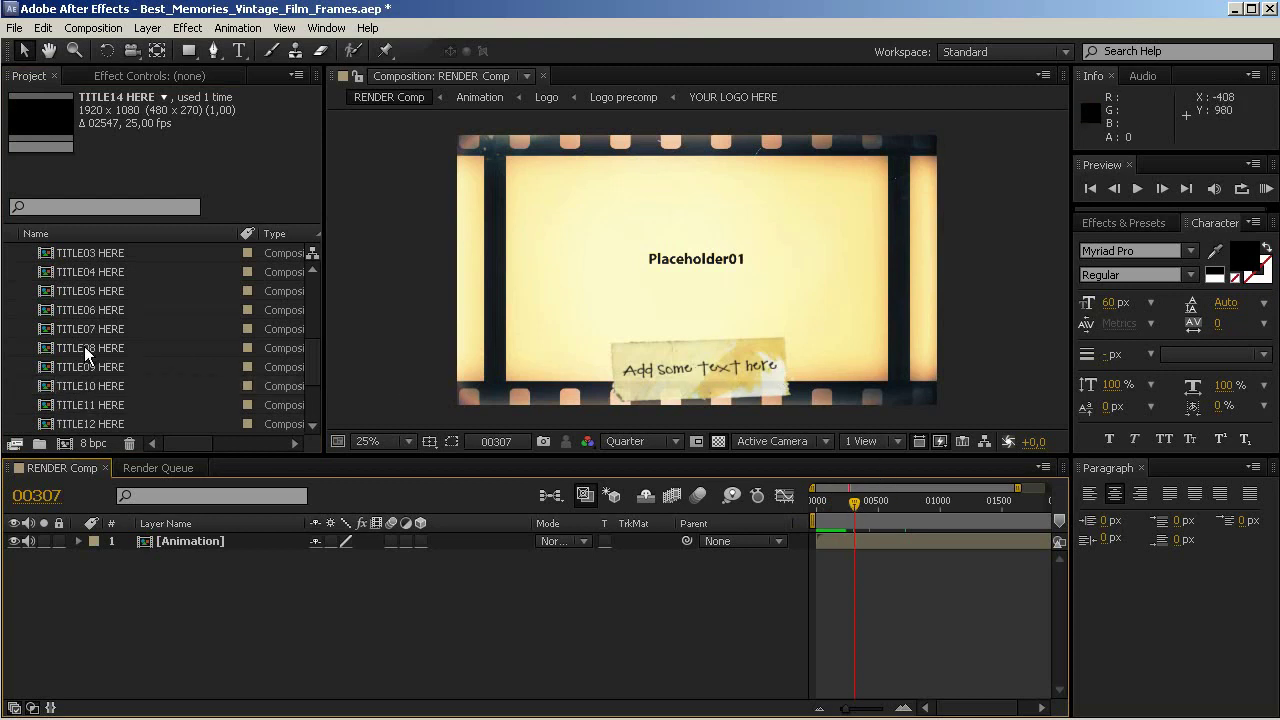
scroll(84, 346, "up", 2)
scroll(84, 346, "down", 3)
left_click(76, 387)
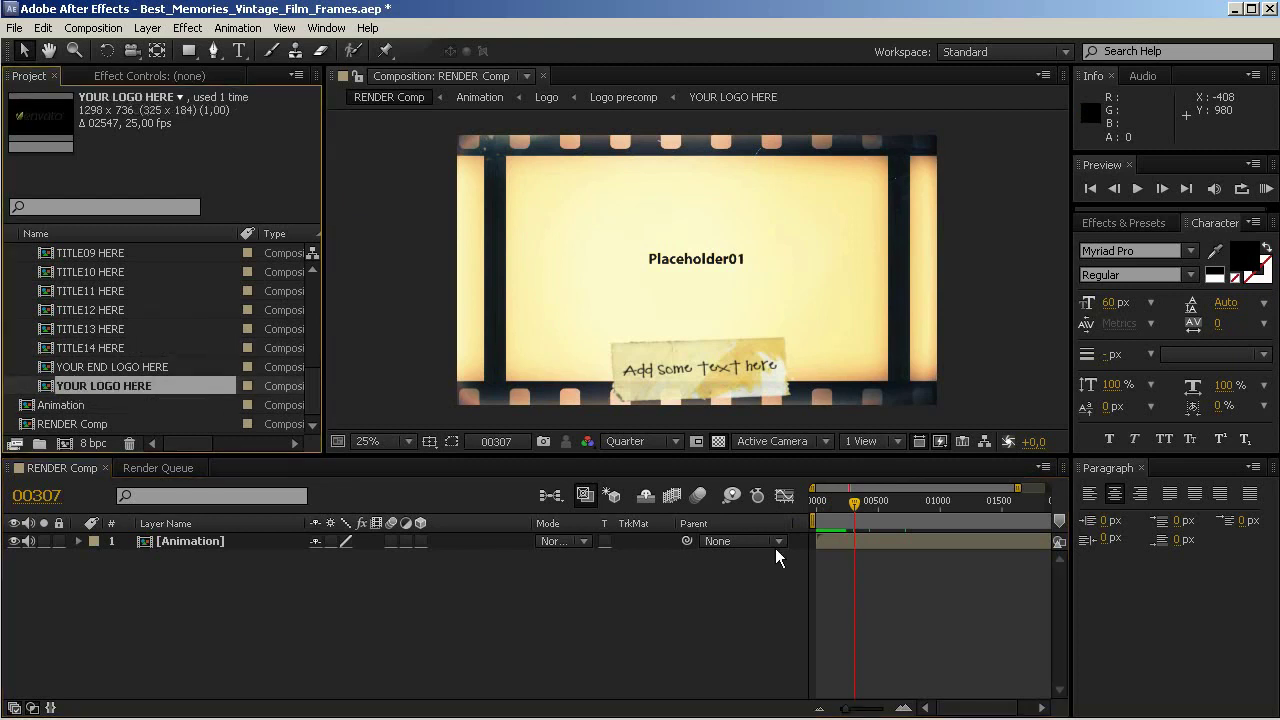
left_click_drag(822, 503, 755, 499)
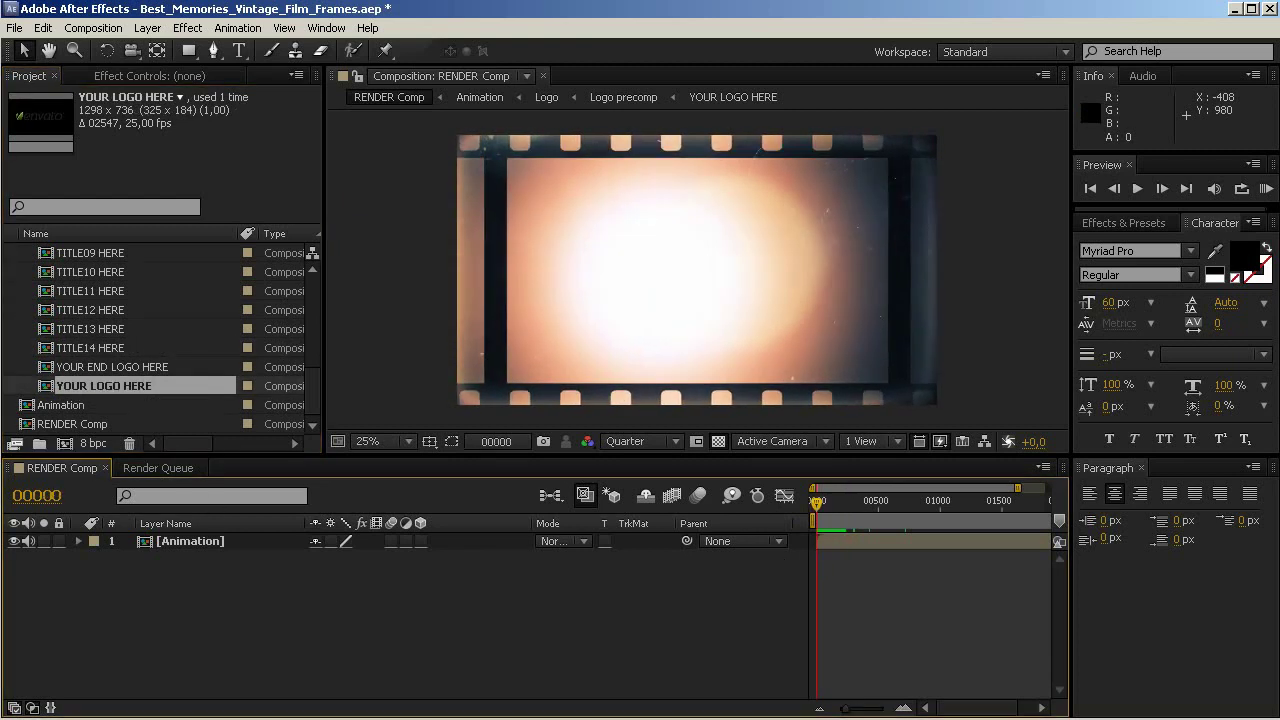
- Select YOUR END LOGO HERE and scrub toward the end logo frame and back
left_click(820, 503)
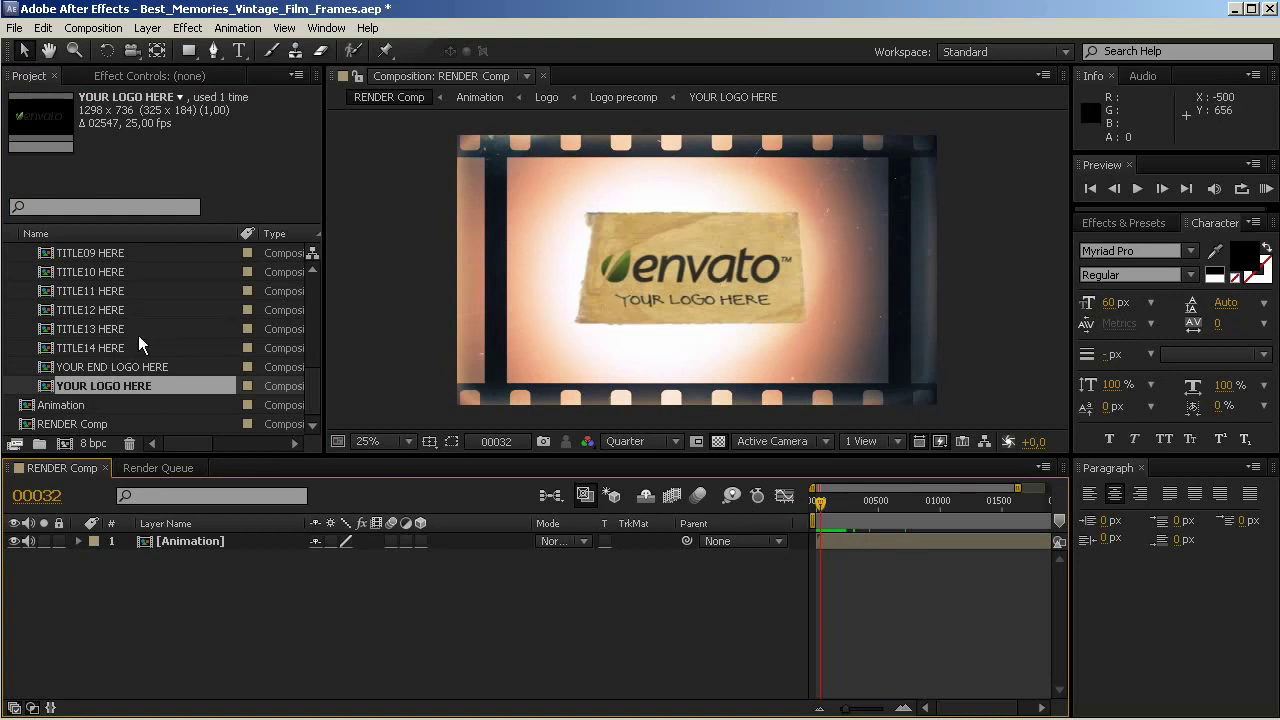
left_click(76, 367)
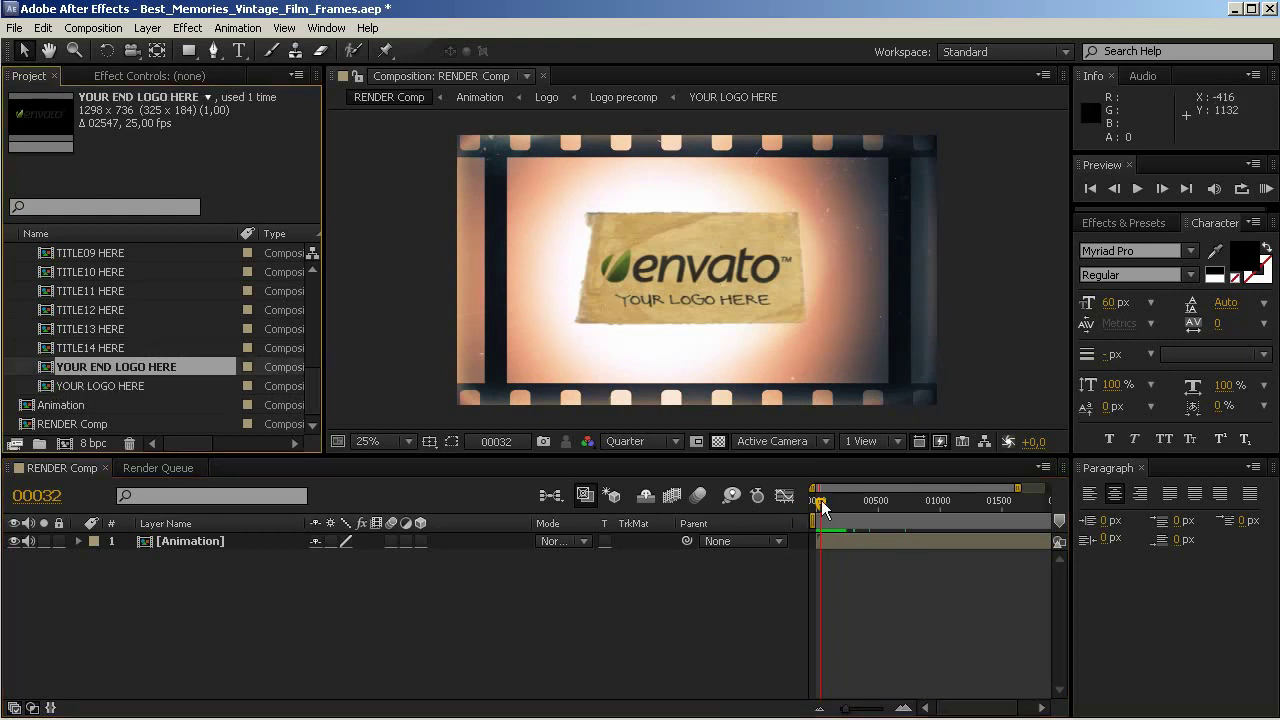
left_click_drag(822, 500, 1048, 505)
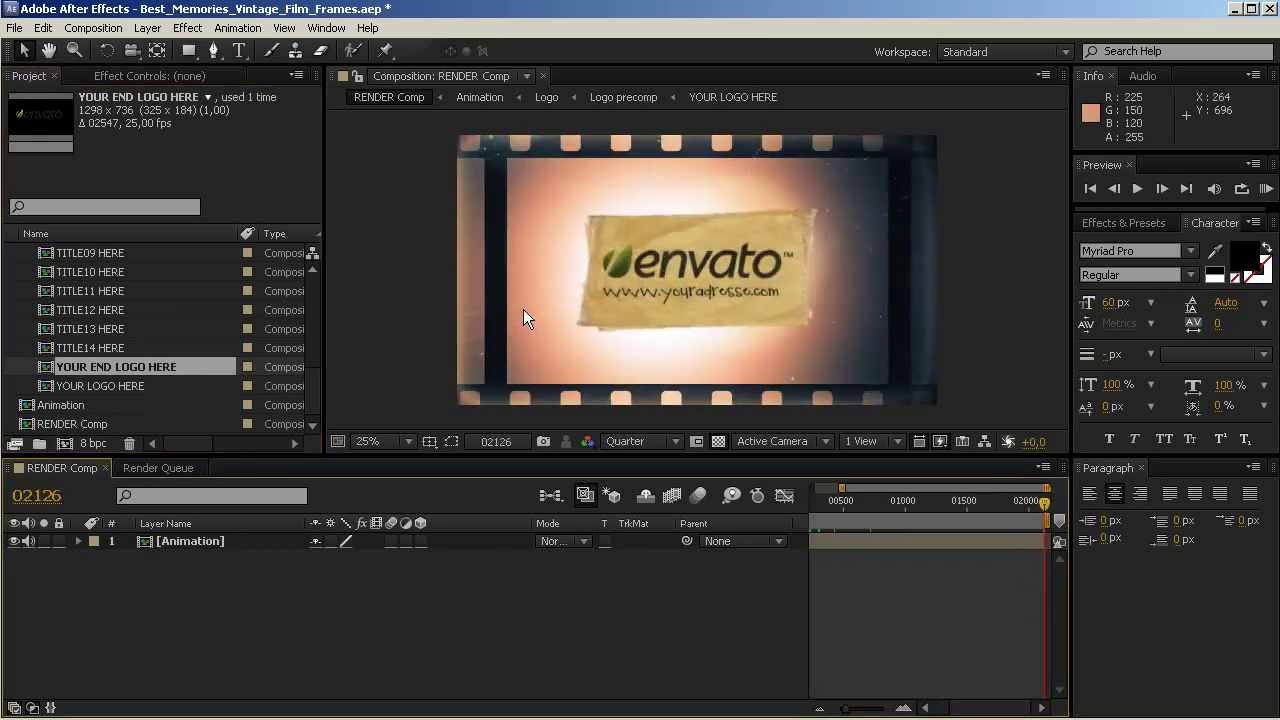
left_click_drag(1031, 499, 827, 505)
scroll(121, 365, "up", 4)
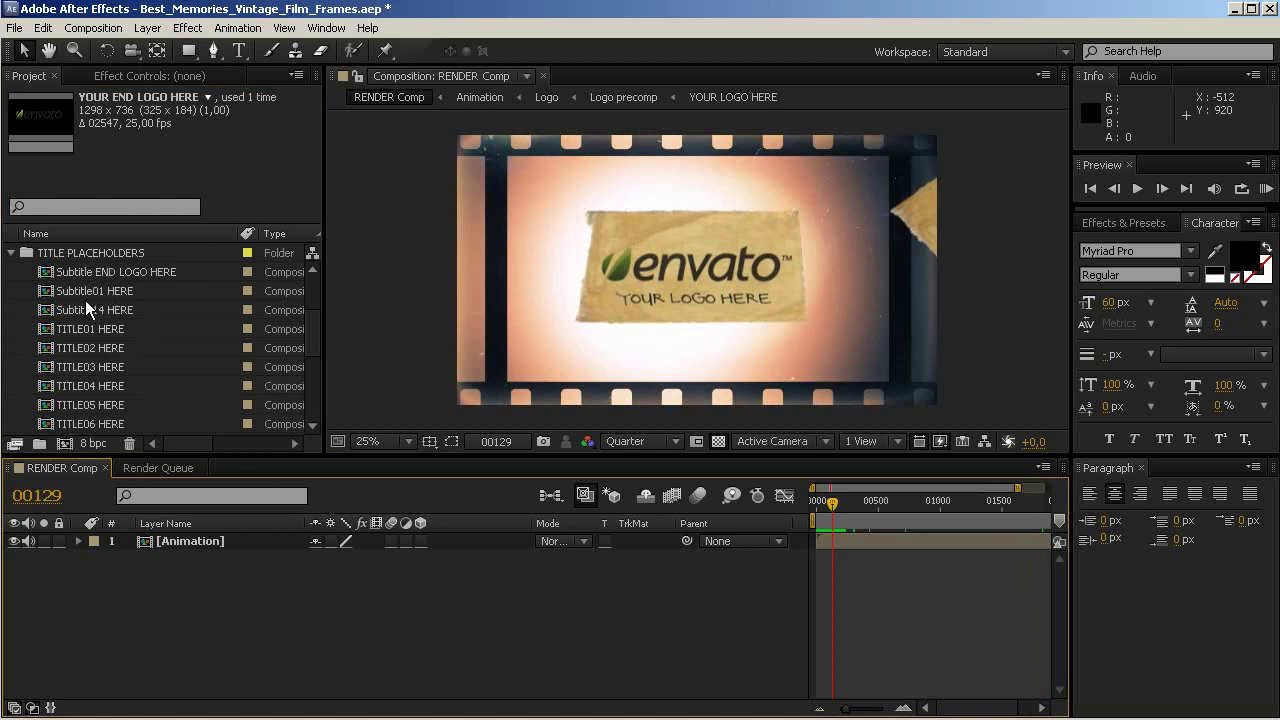
- Review Subtitle01 and Subtitle14 HERE, stop on the THE END card, and collapse TITLE PLACEHOLDERS
left_click(78, 295)
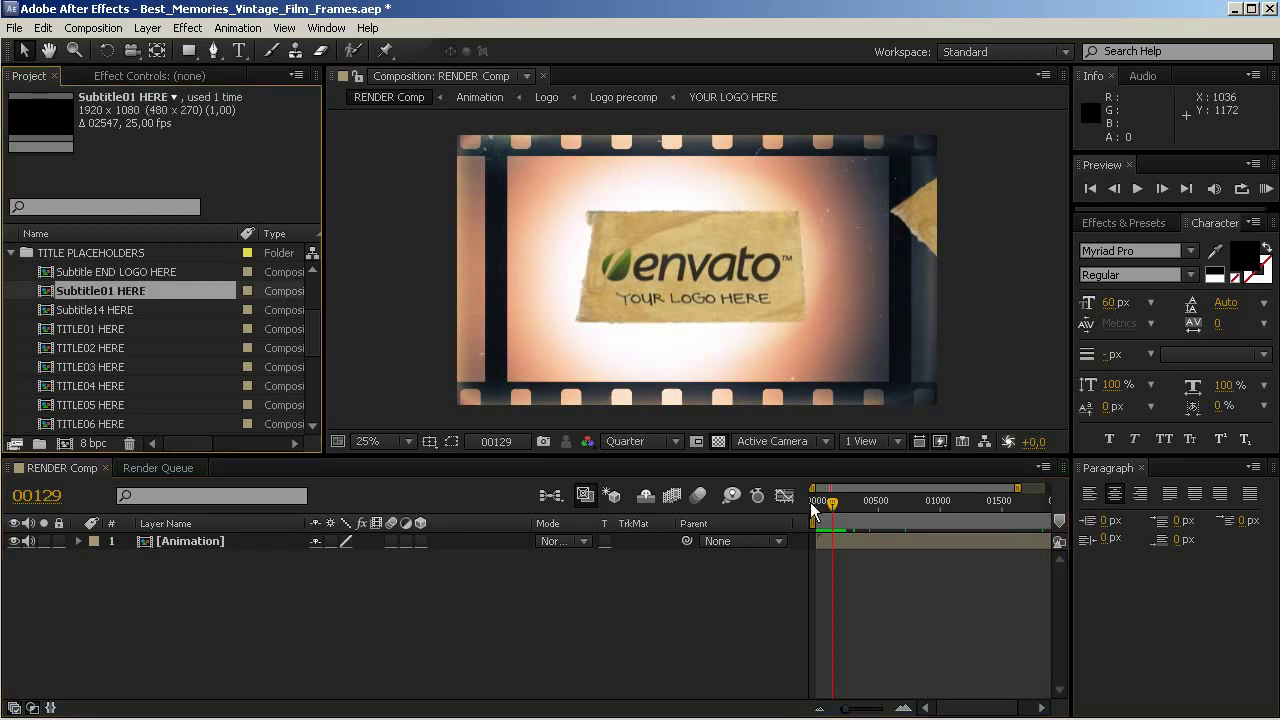
left_click_drag(826, 502, 835, 502)
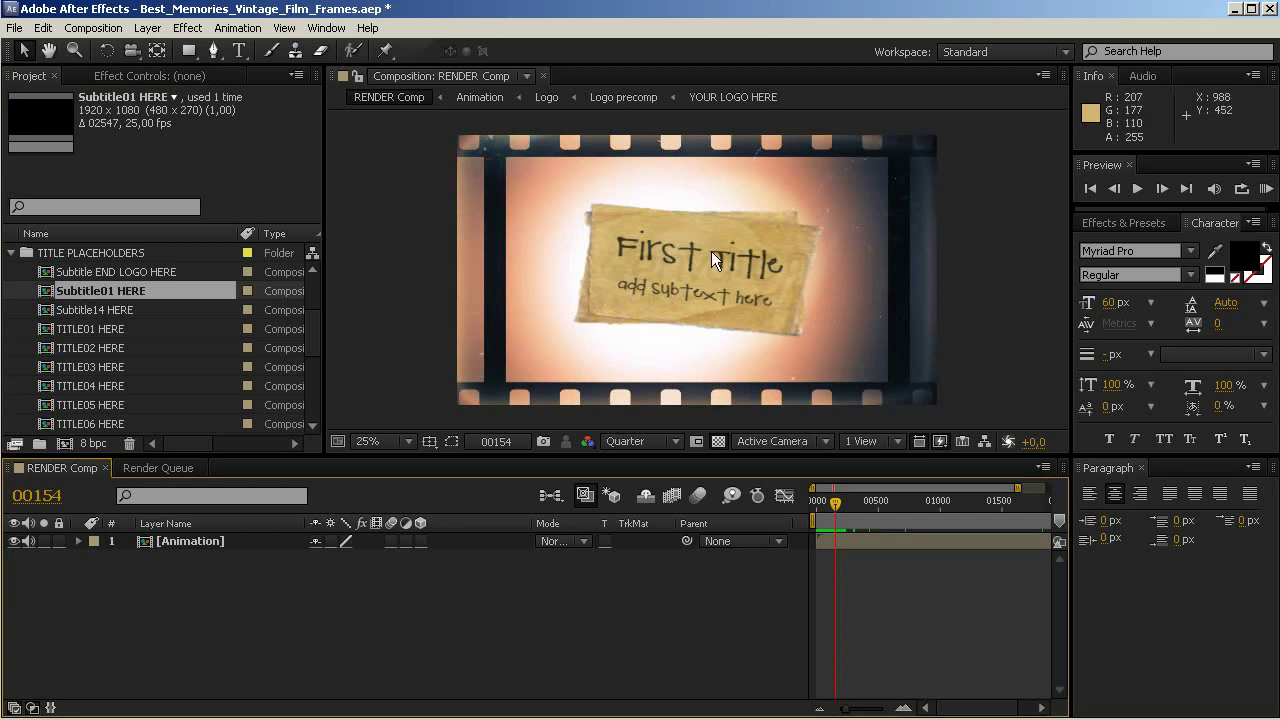
left_click(114, 309)
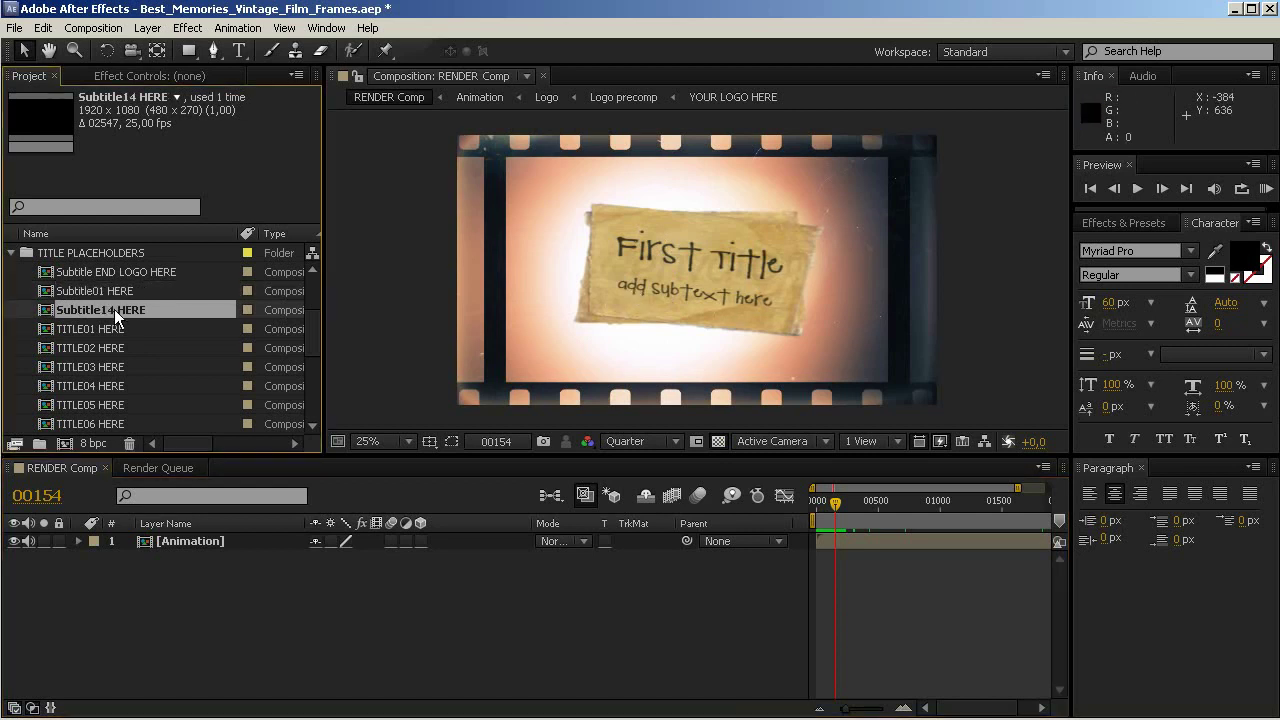
left_click_drag(835, 502, 1021, 508)
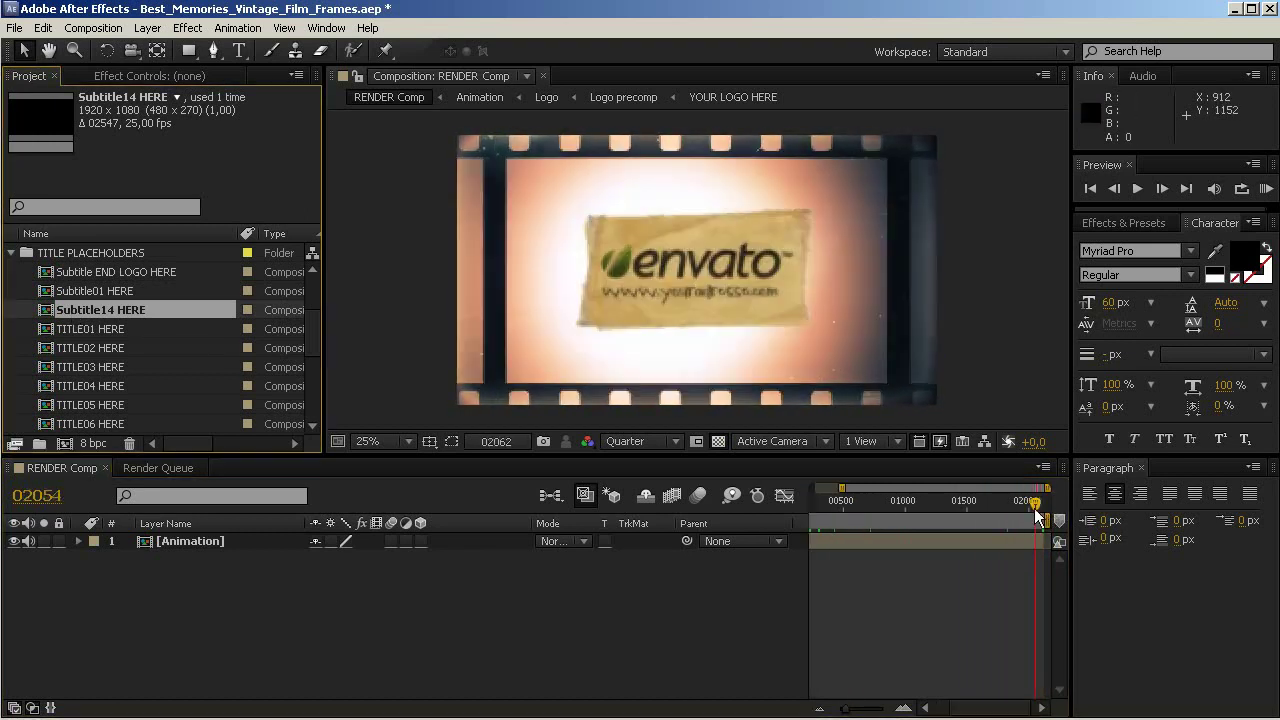
left_click_drag(1034, 508, 1021, 508)
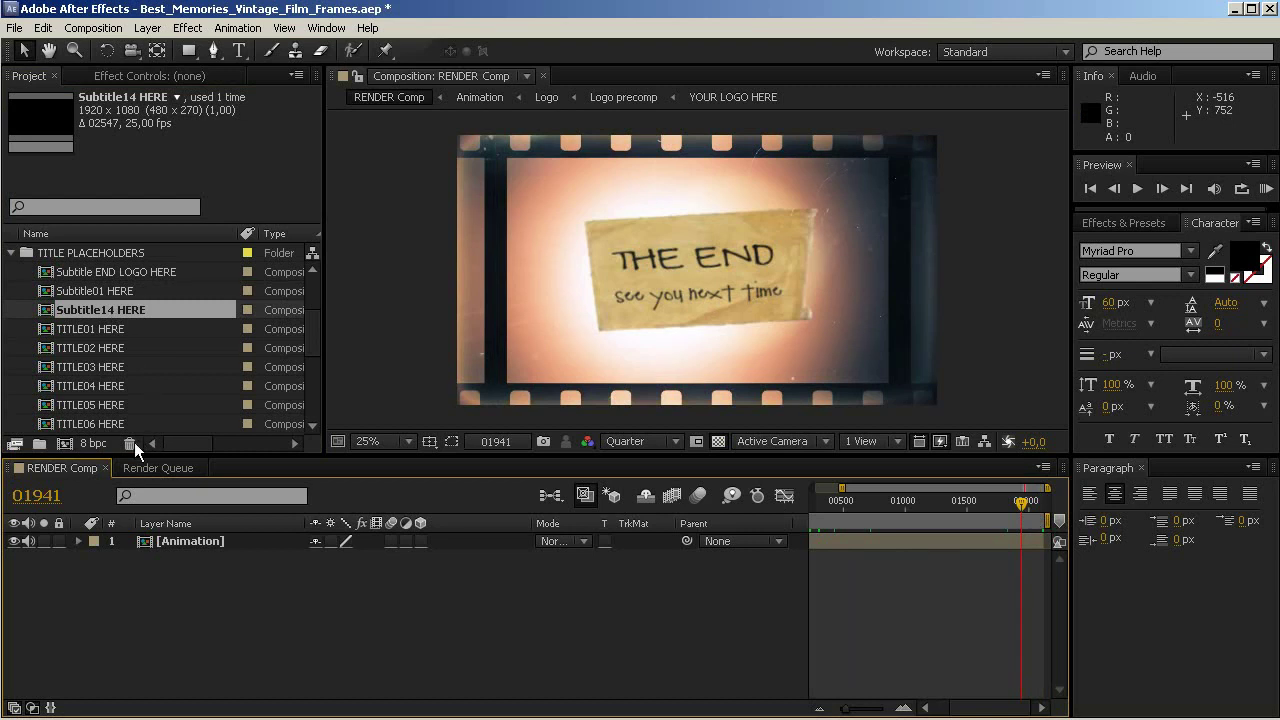
left_click(11, 253)
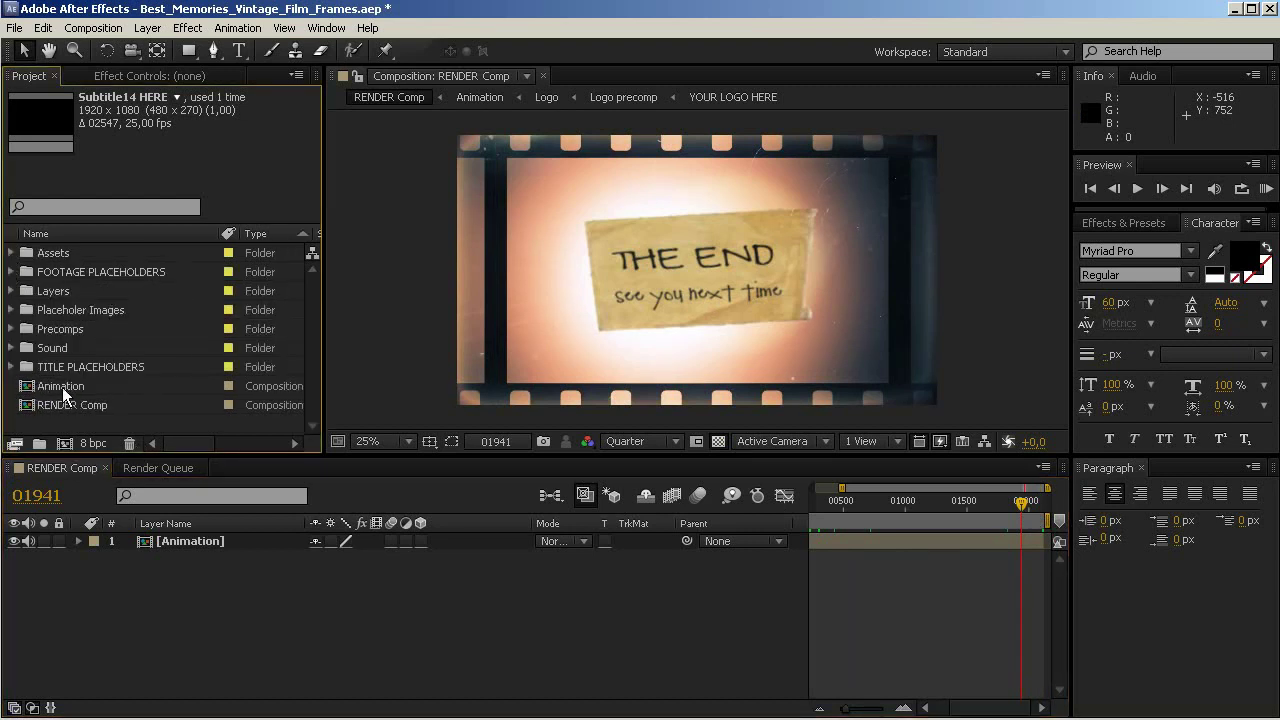
double_click(29, 388)
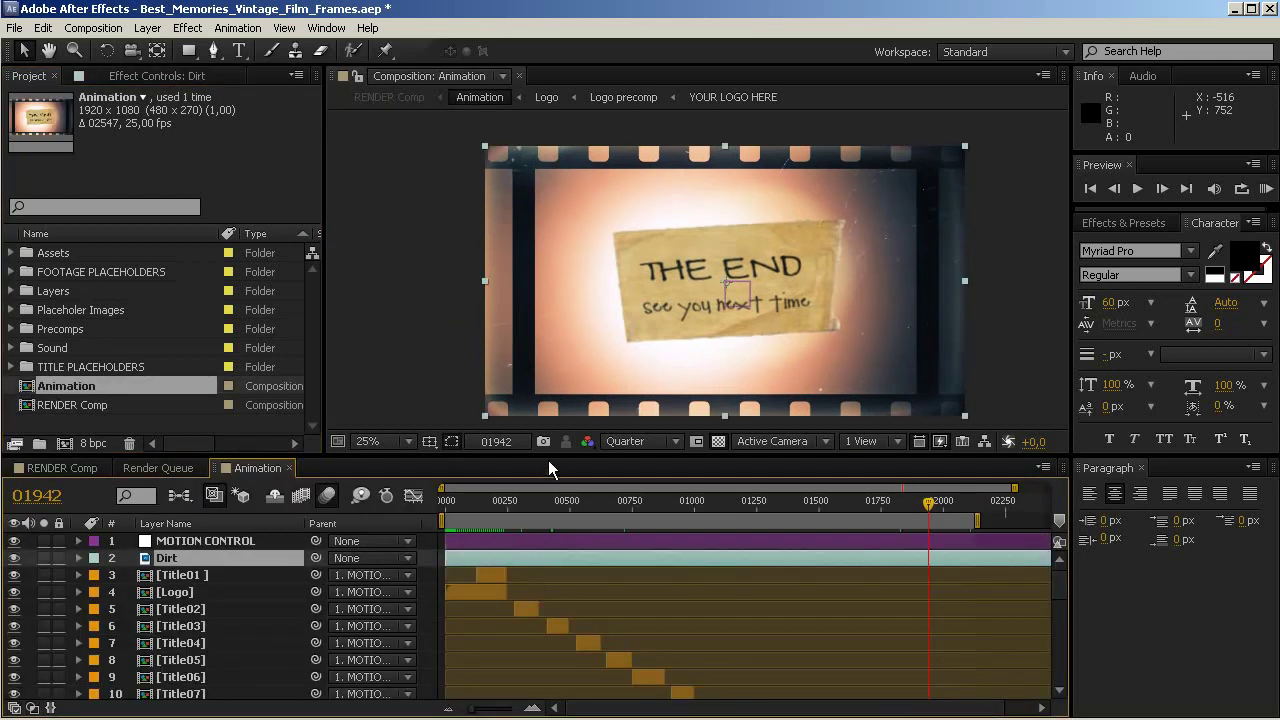
left_click_drag(548, 466, 548, 236)
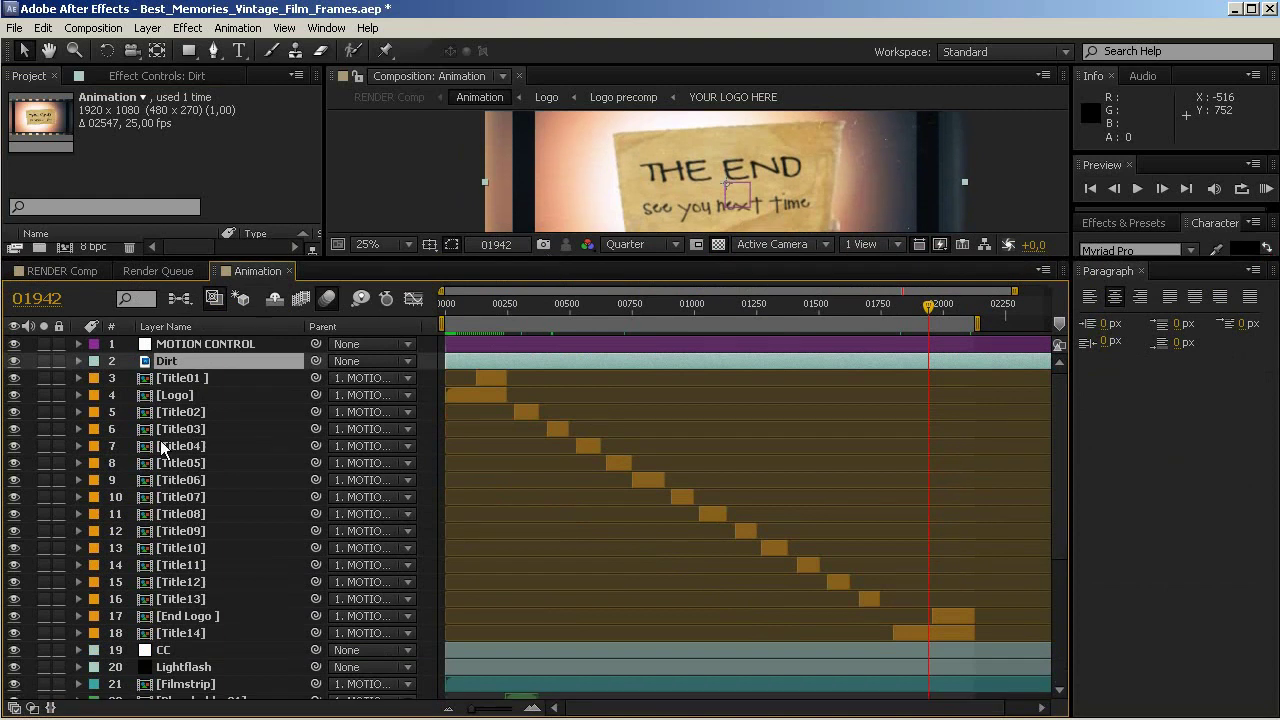
left_click_drag(928, 306, 808, 318)
left_click_drag(1060, 480, 1075, 610)
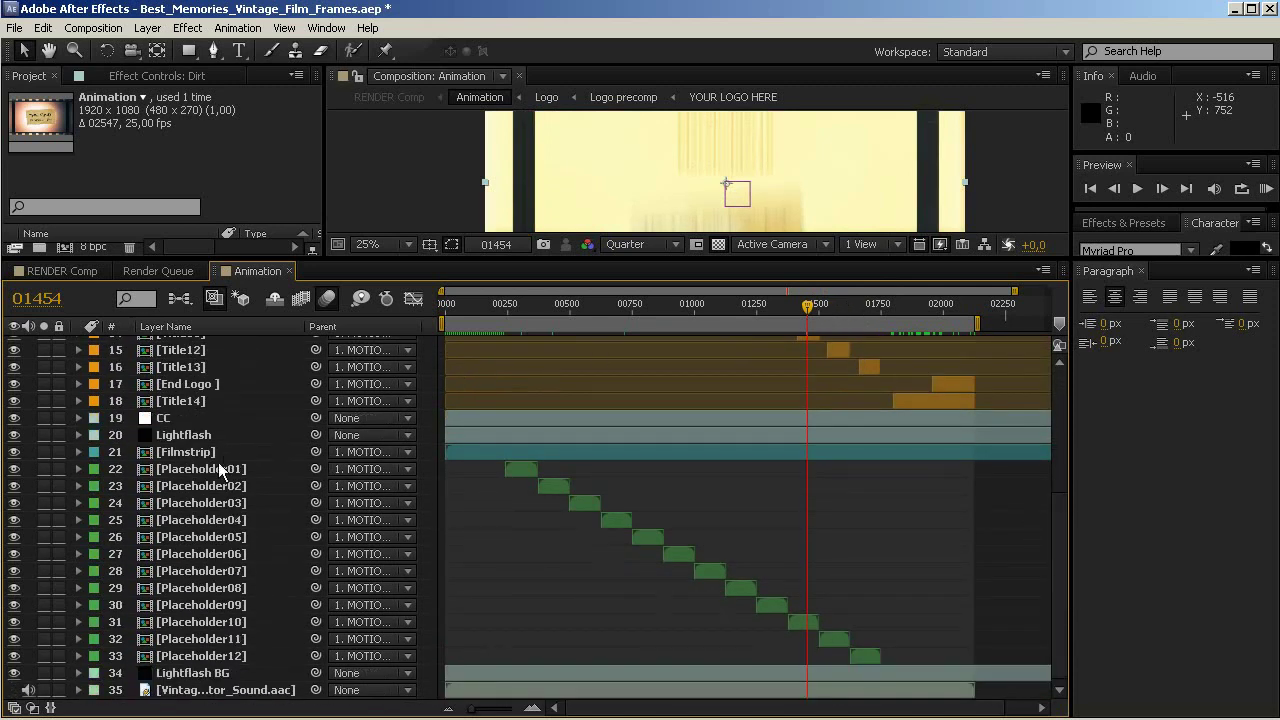
left_click_drag(807, 318, 775, 318)
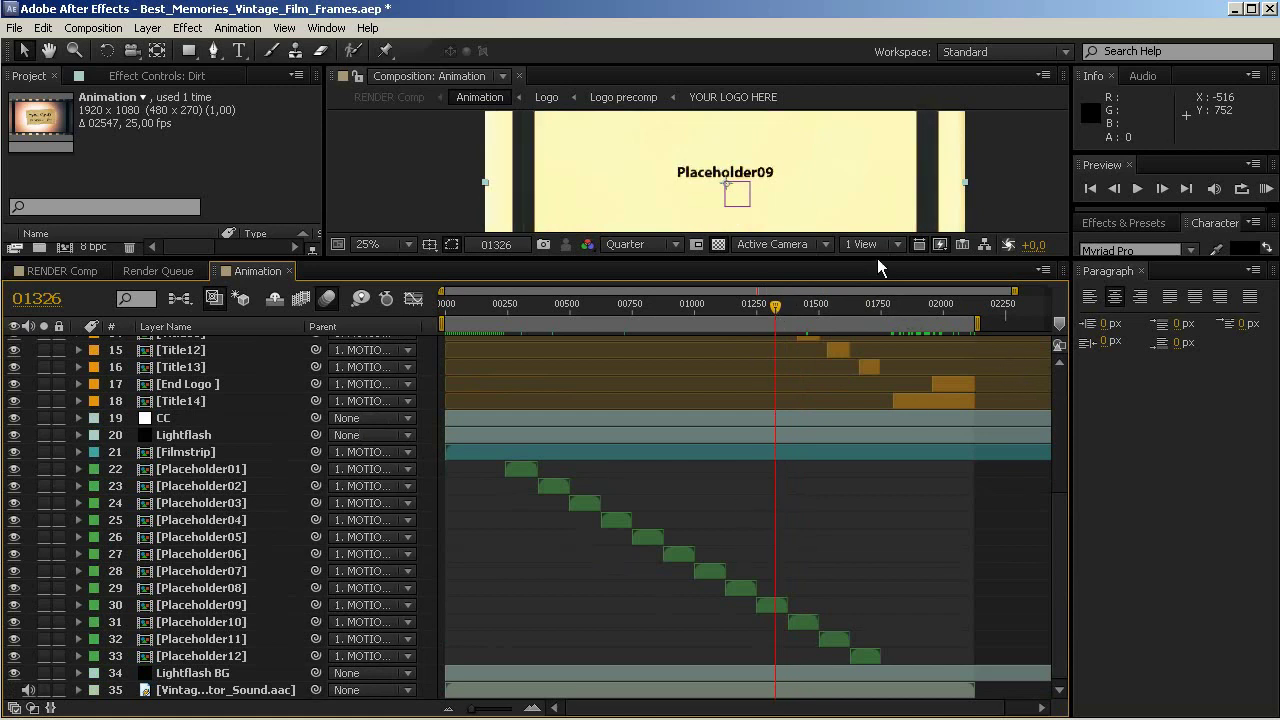
left_click_drag(877, 258, 871, 418)
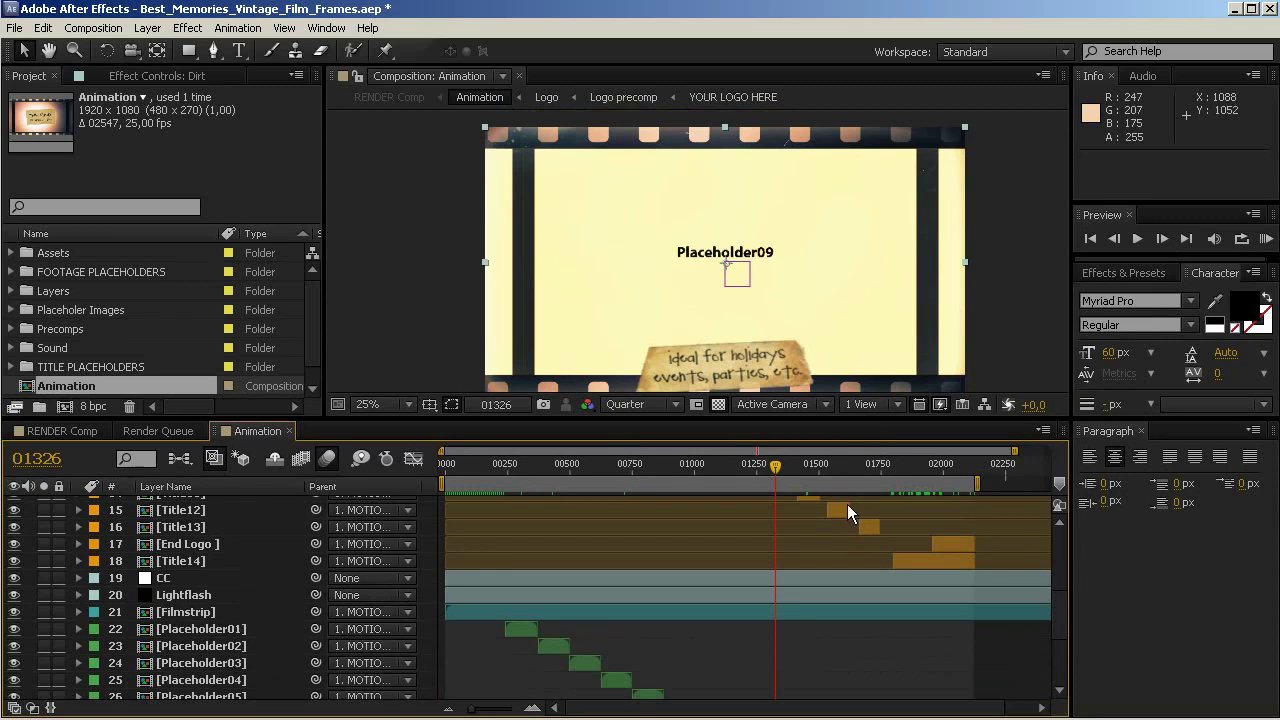
left_click_drag(777, 474, 464, 476)
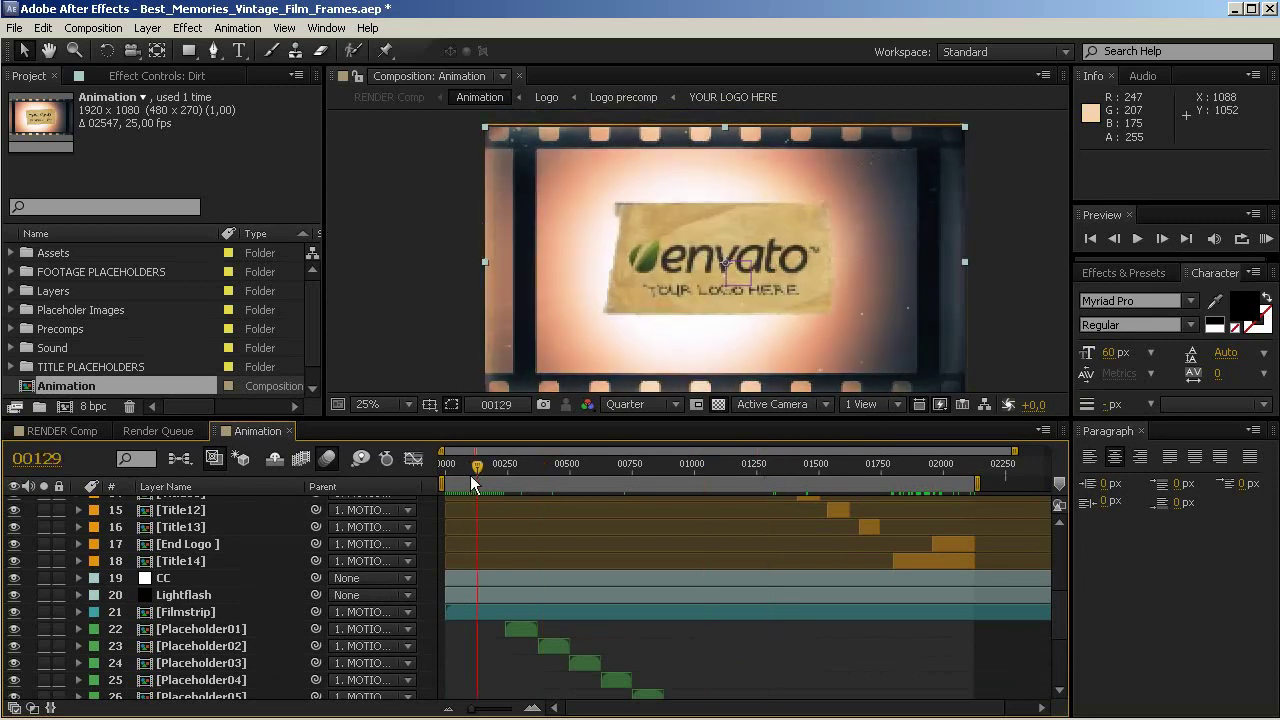
left_click_drag(1065, 620, 1067, 545)
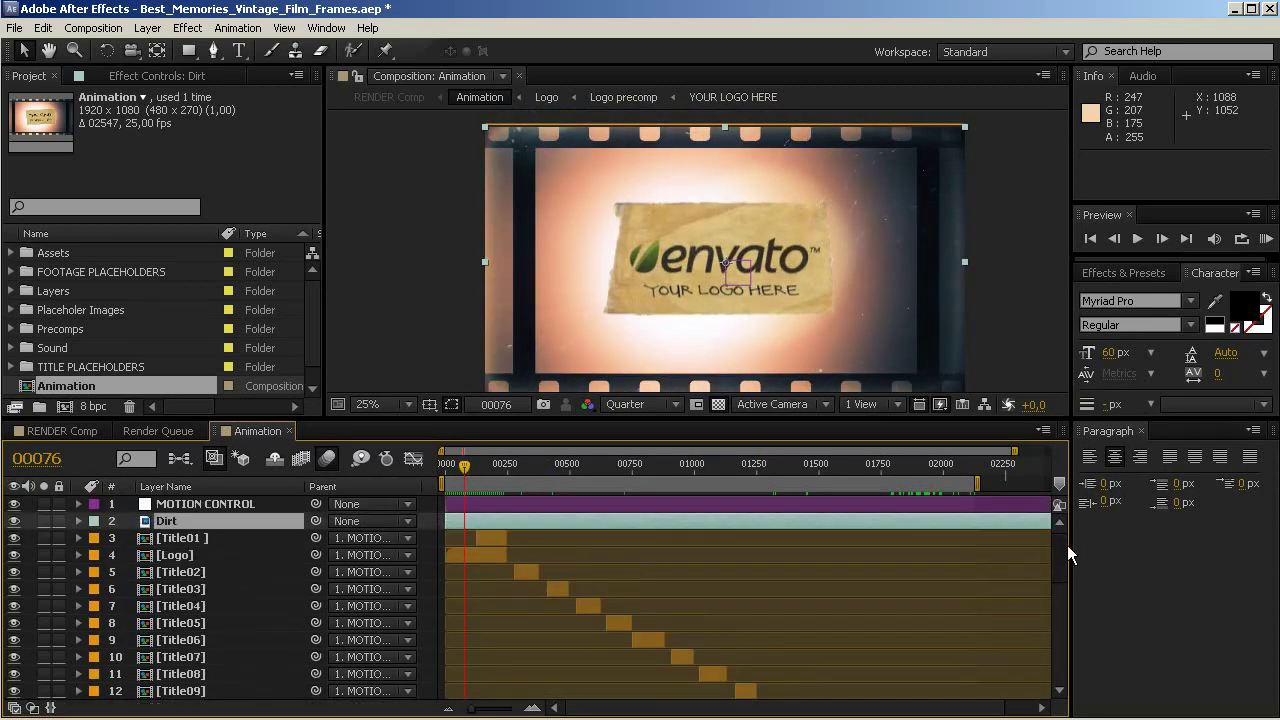
- Open the Logo layer's composition and its Logo precomp, then return to the Animation composition
double_click(154, 558)
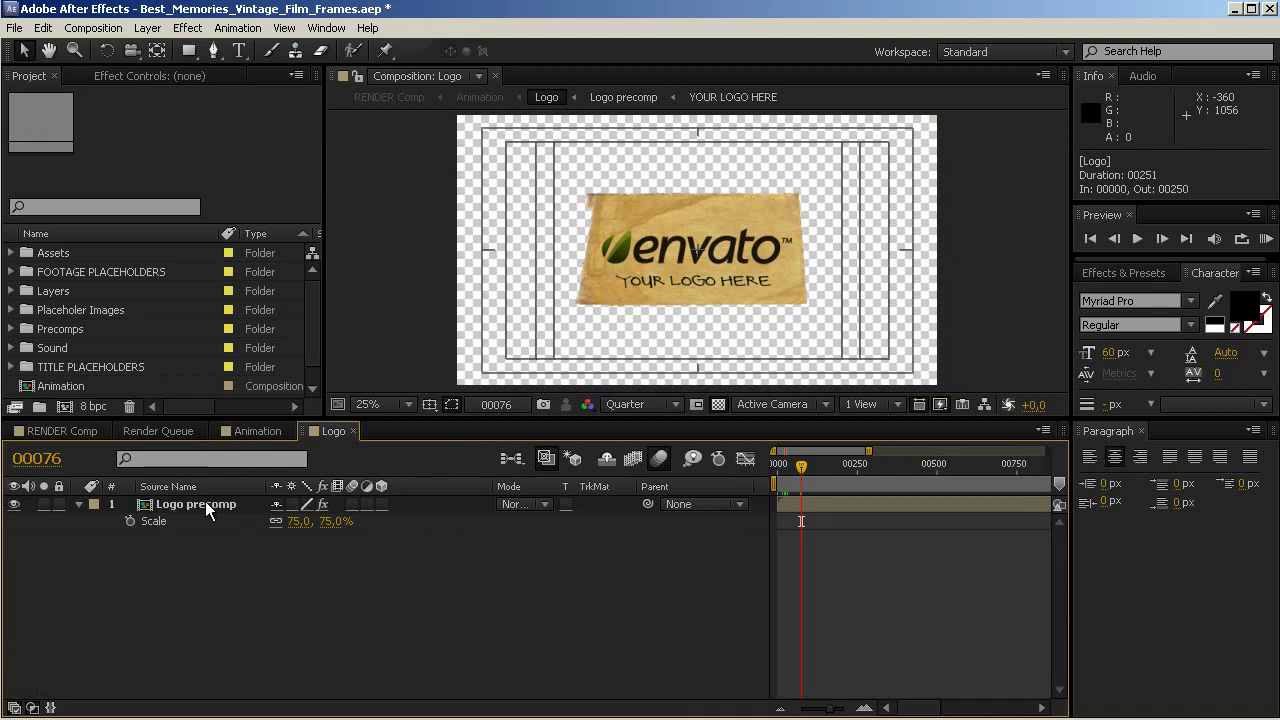
double_click(205, 501)
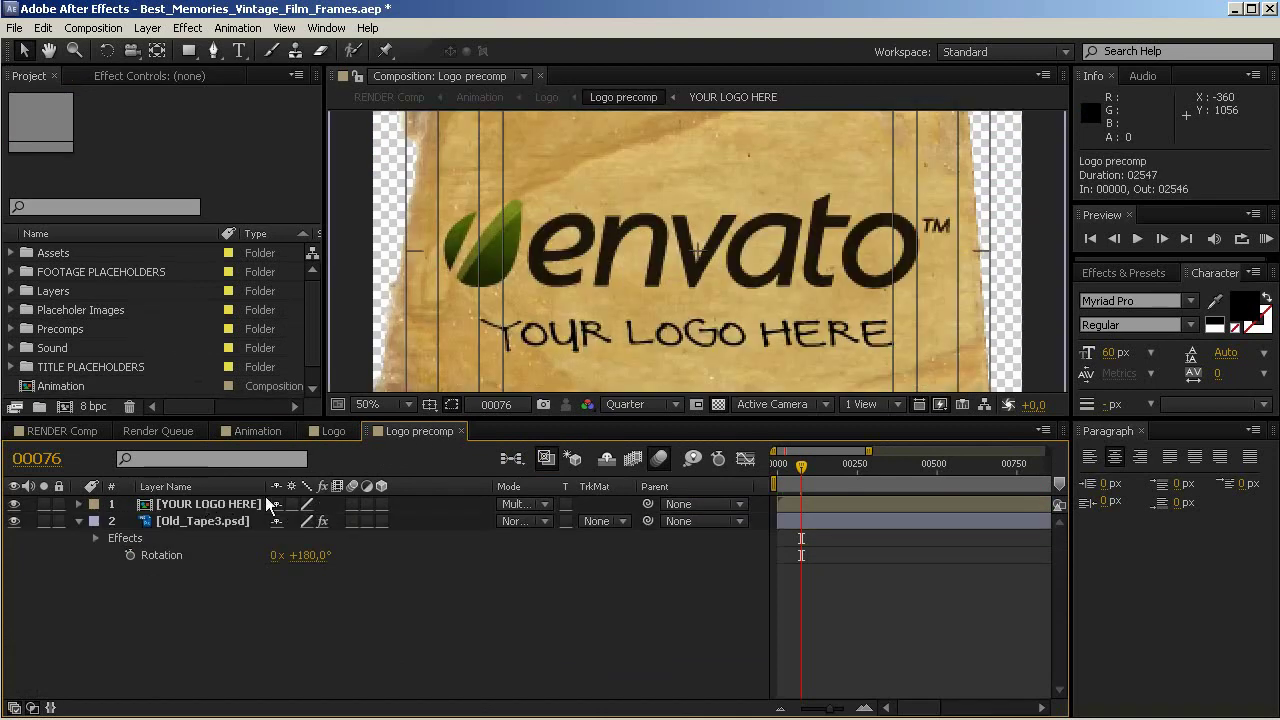
left_click(461, 431)
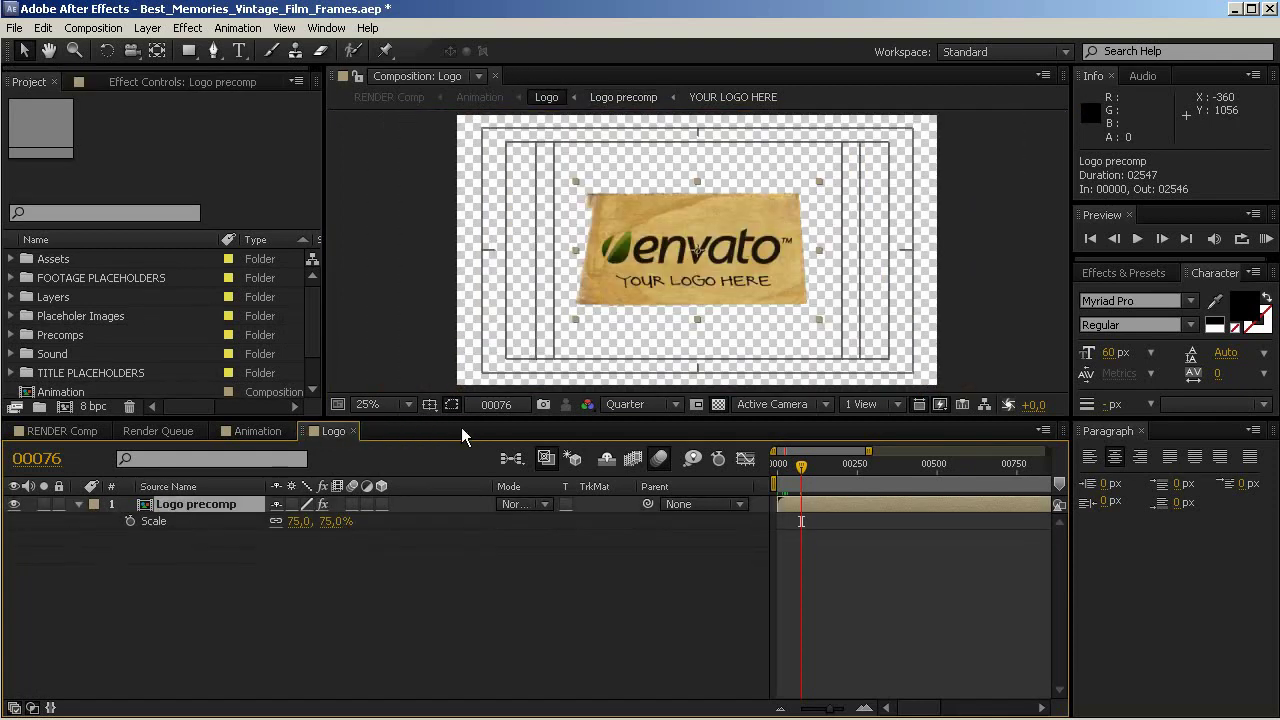
left_click(356, 430)
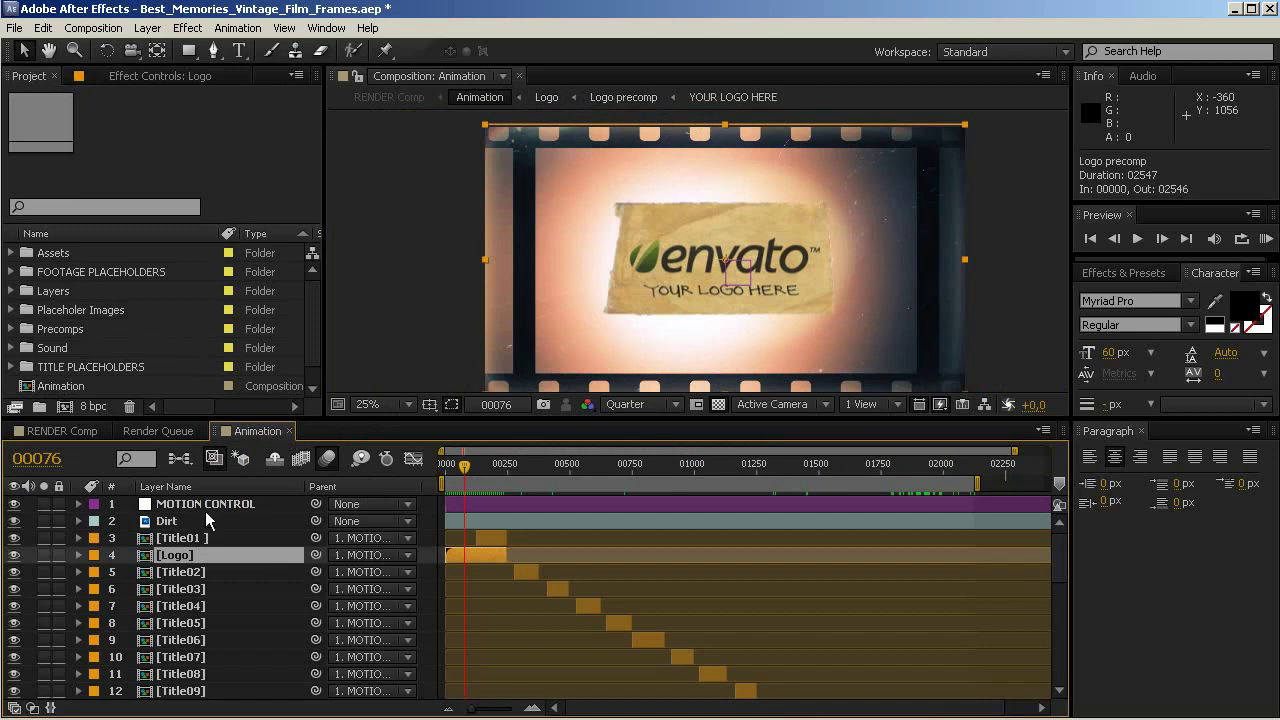
- Expand TITLE PLACEHOLDERS in the Project panel to reveal the YOUR LOGO HERE composition
left_click(313, 304)
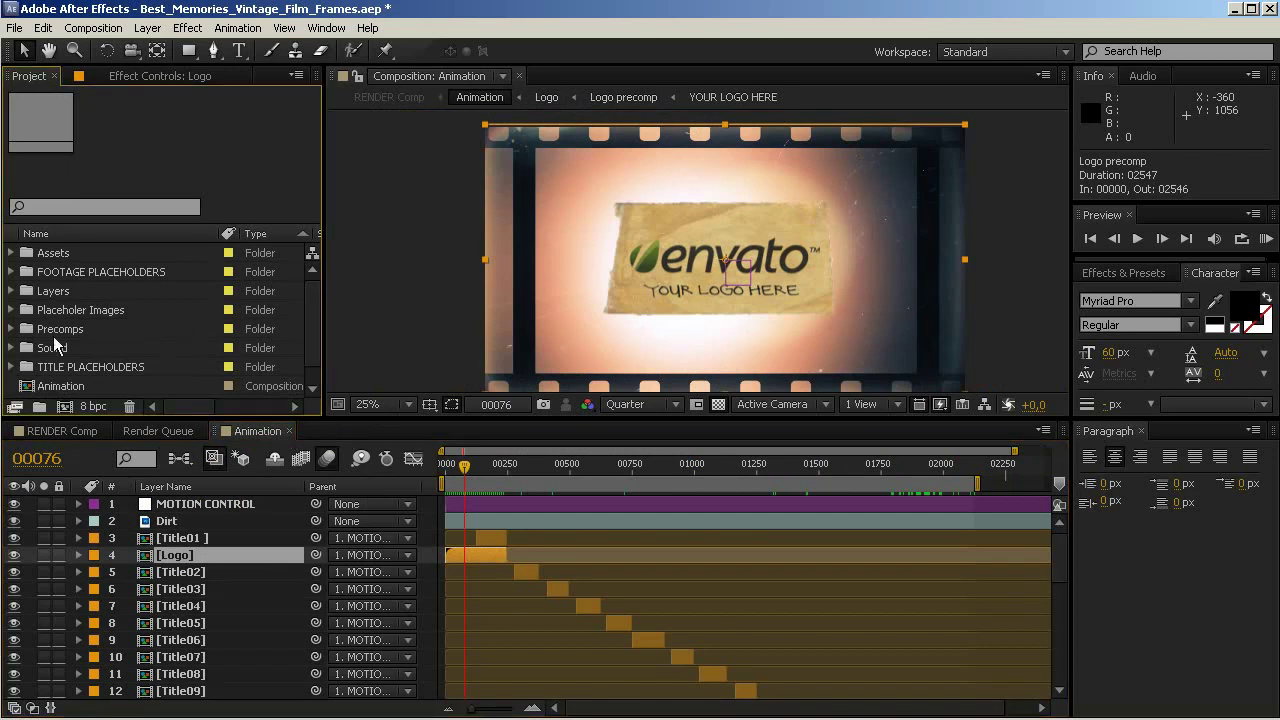
left_click(12, 367)
scroll(70, 334, "down", 4)
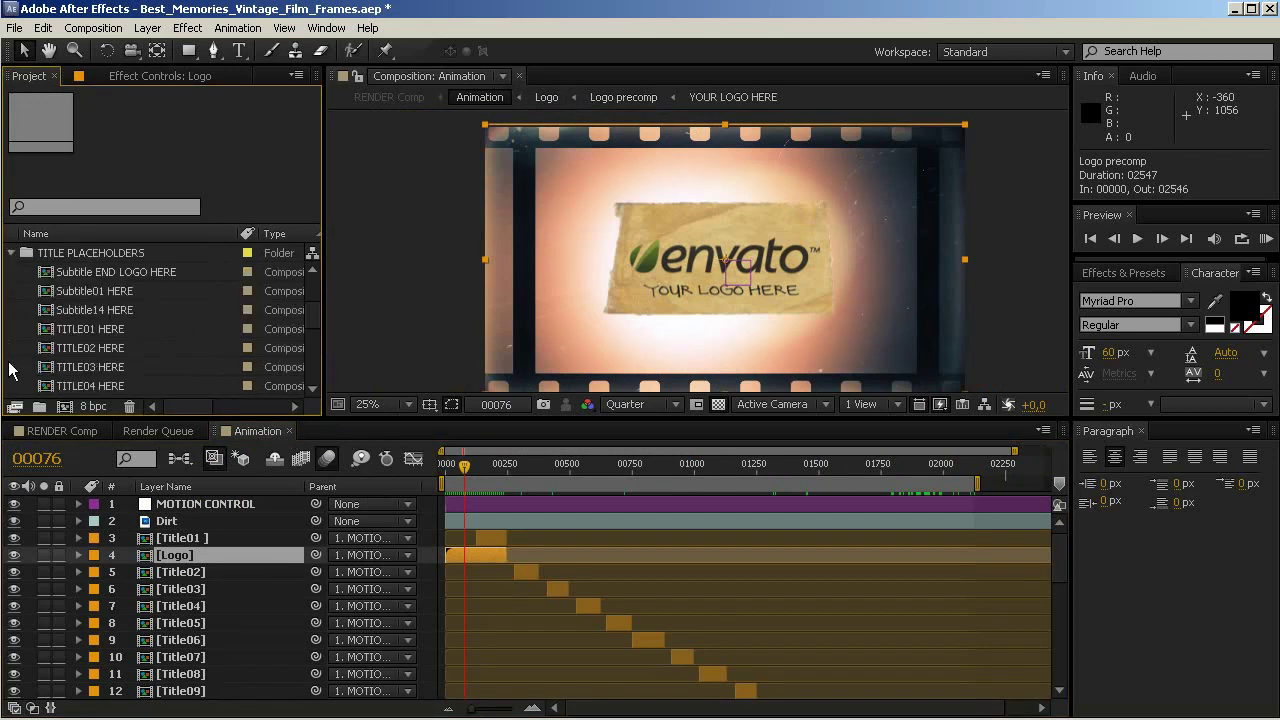
scroll(145, 362, "down", 2)
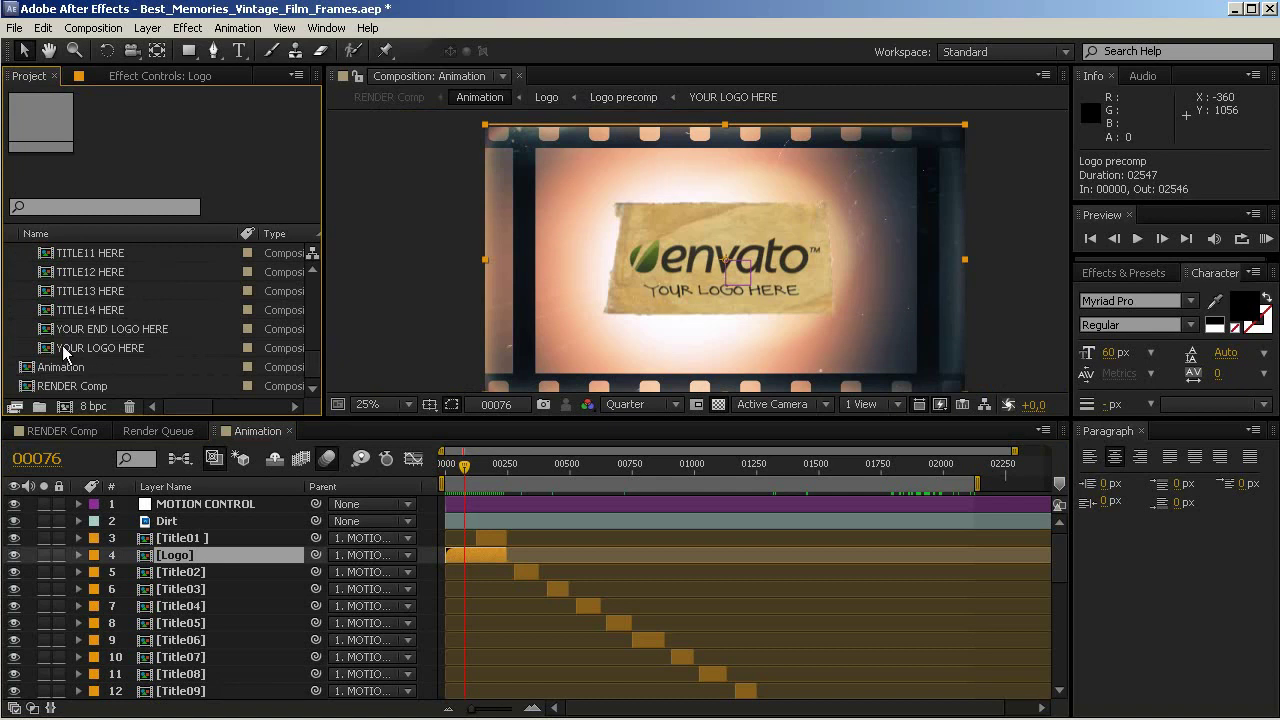
- Cancel the import dialog, open the YOUR LOGO HERE composition, and zoom the view to 25%
key("ctrl+i")
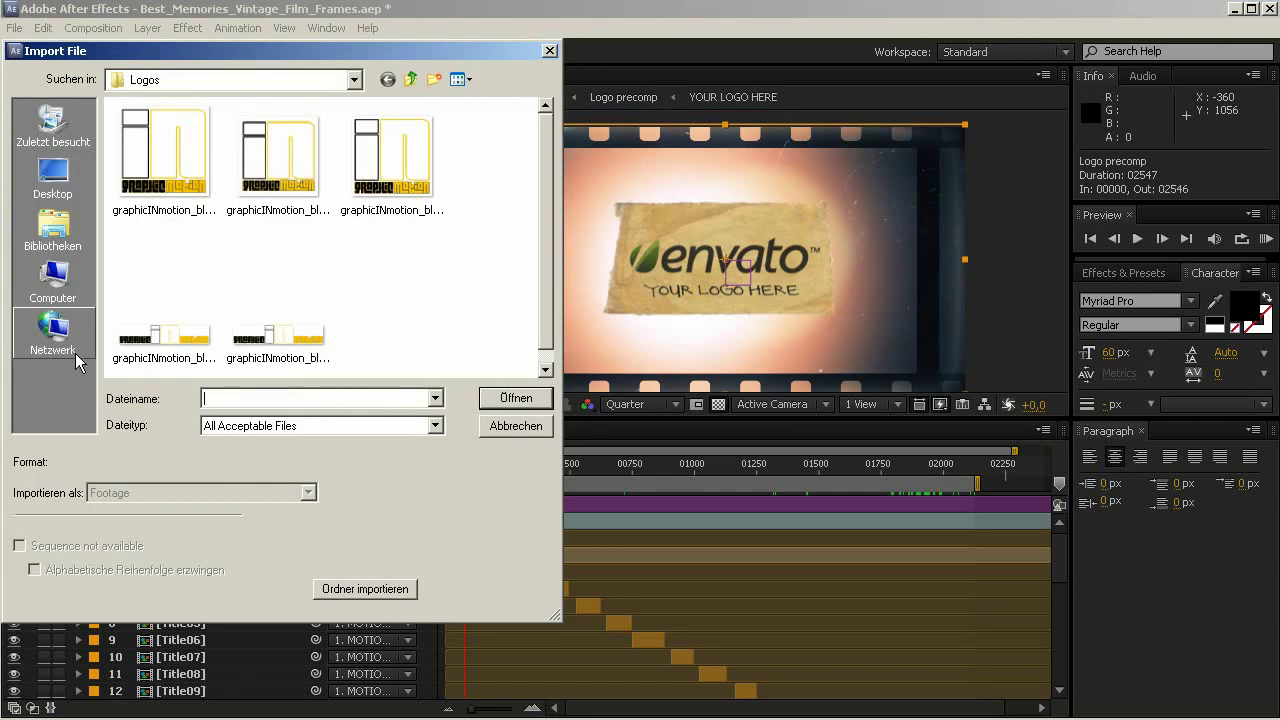
left_click(505, 426)
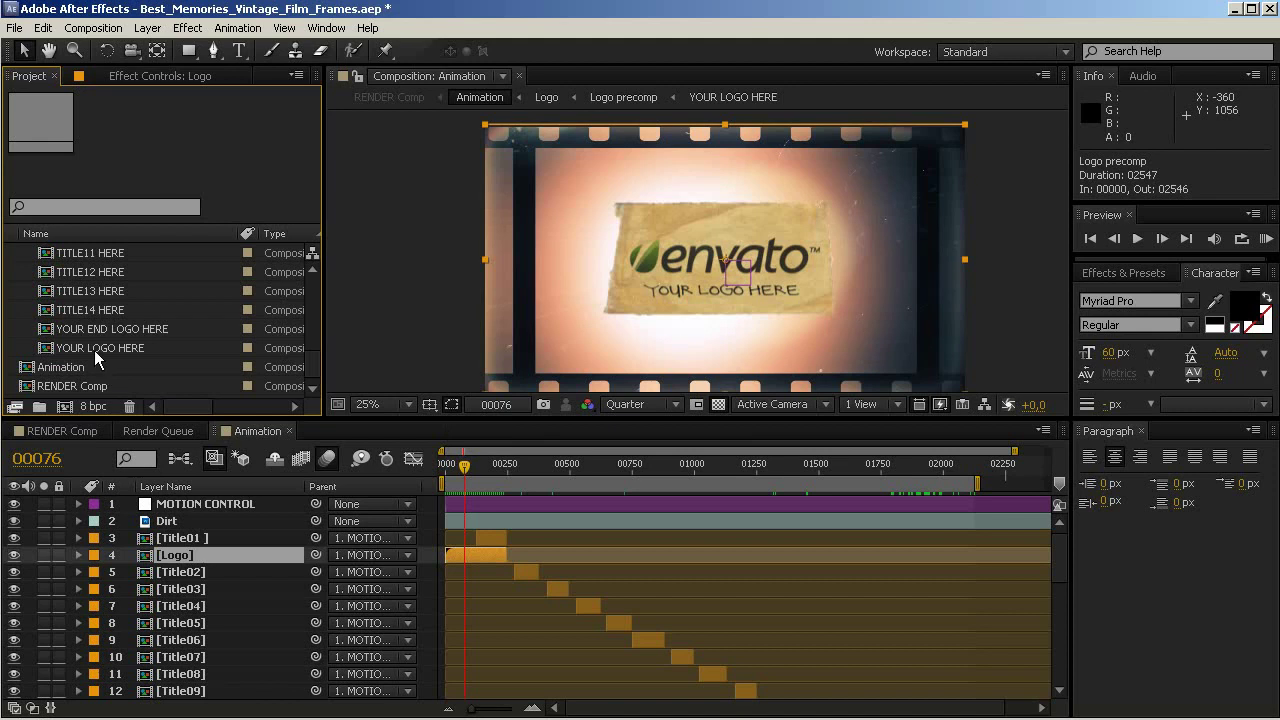
double_click(94, 350)
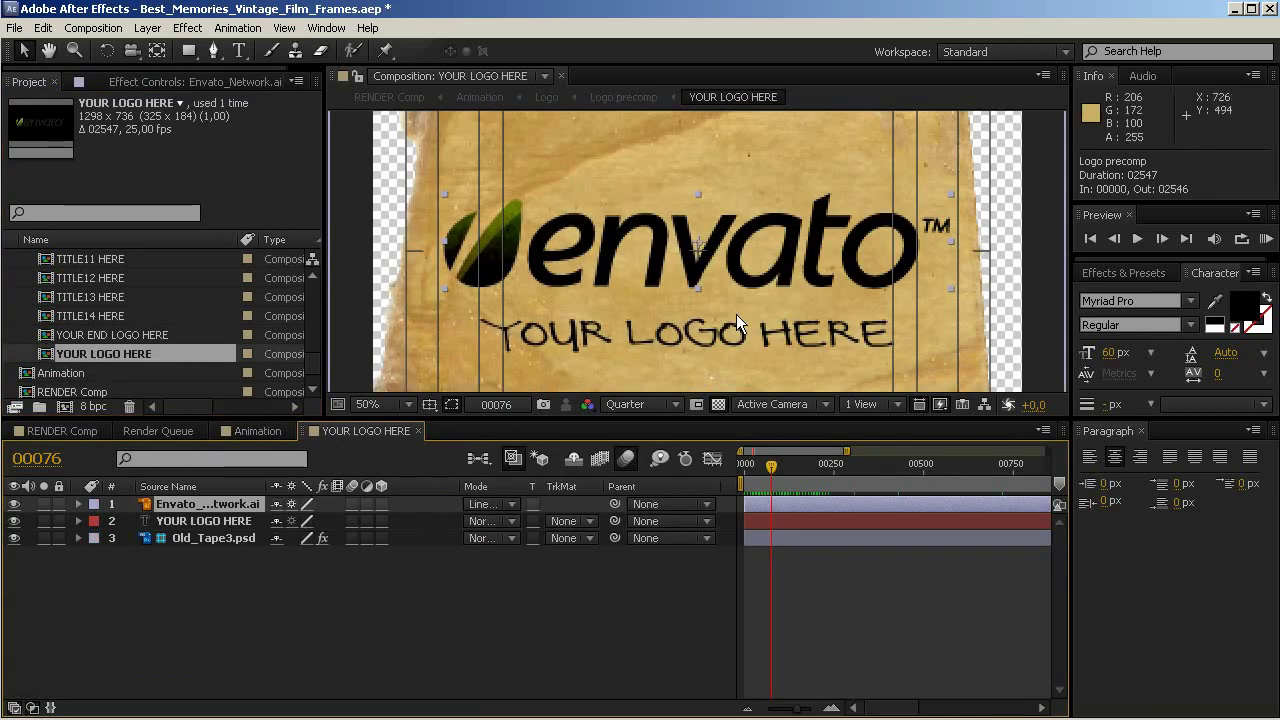
key("comma")
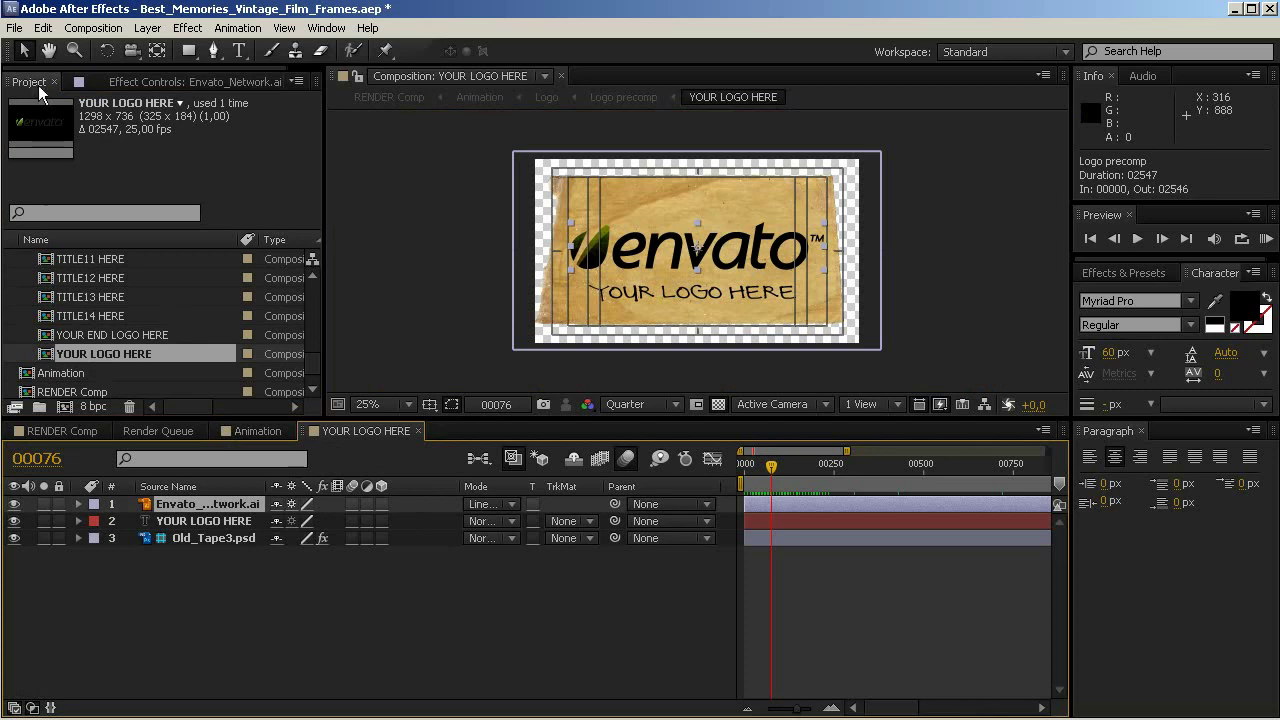
- Import graphicINmotion_blackyellow_02.png into the project via File > Import > File
left_click(15, 28)
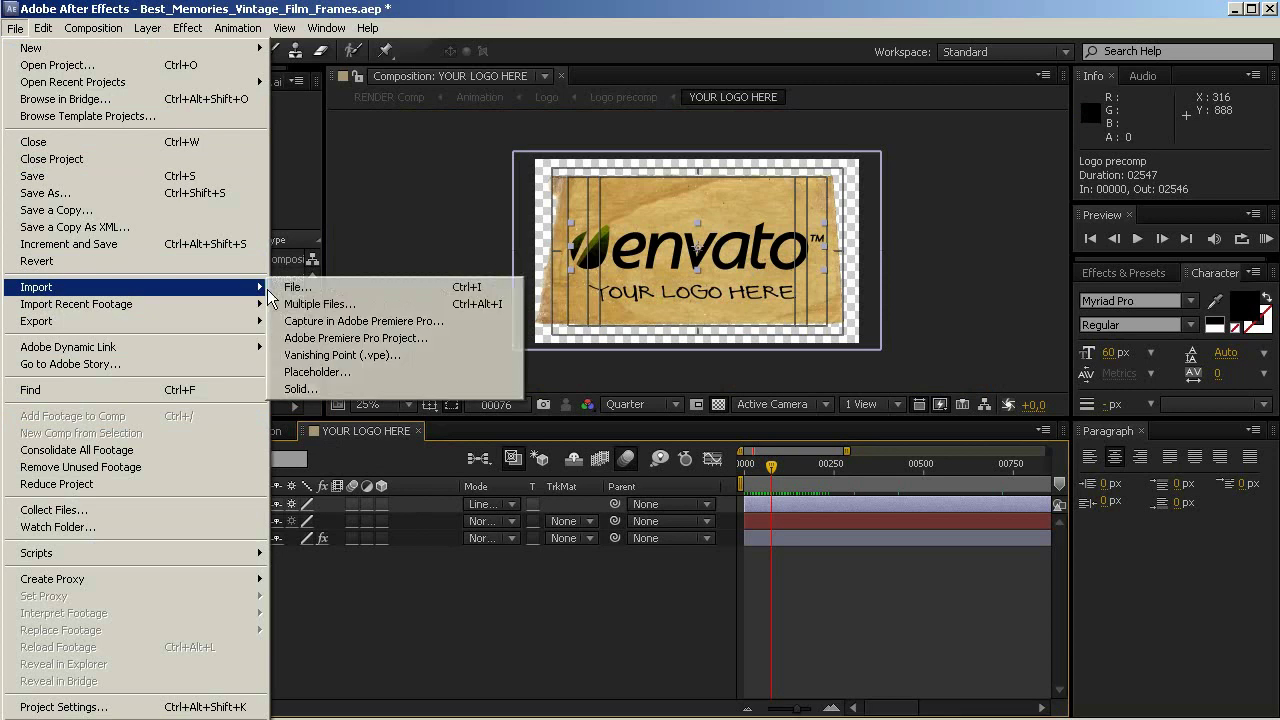
mouse_move(253, 297)
left_click(292, 288)
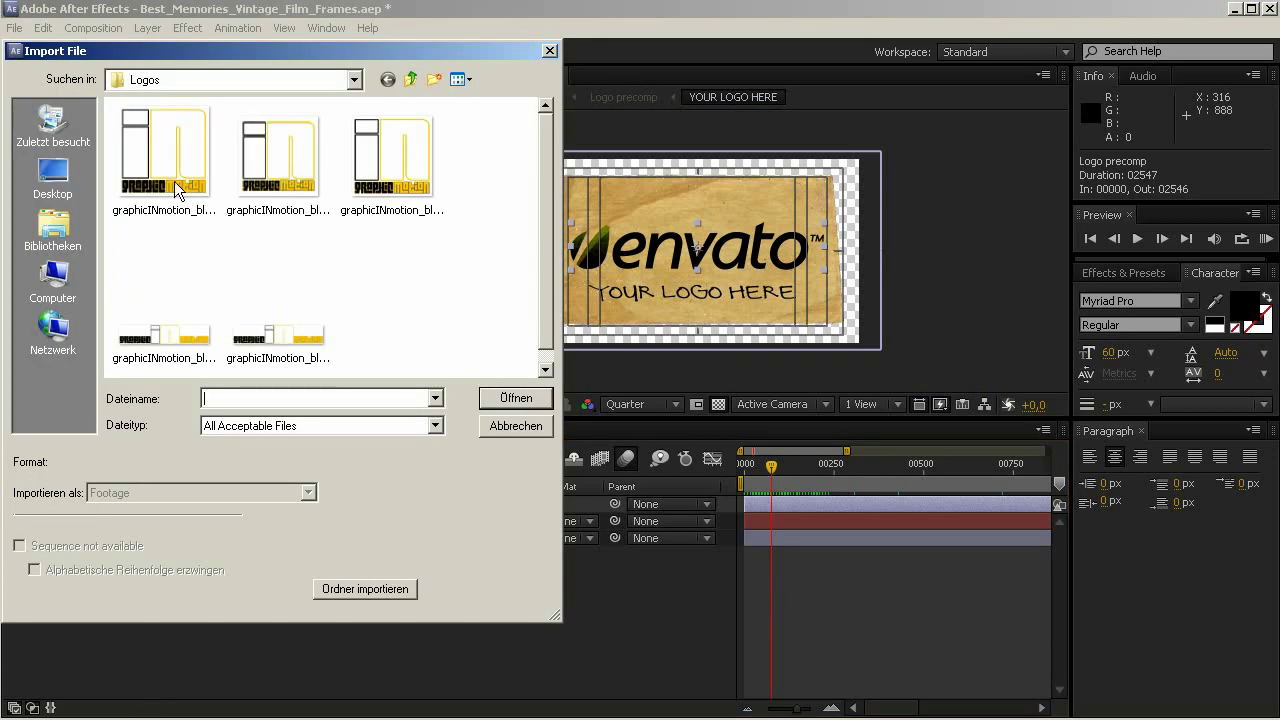
left_click(176, 190)
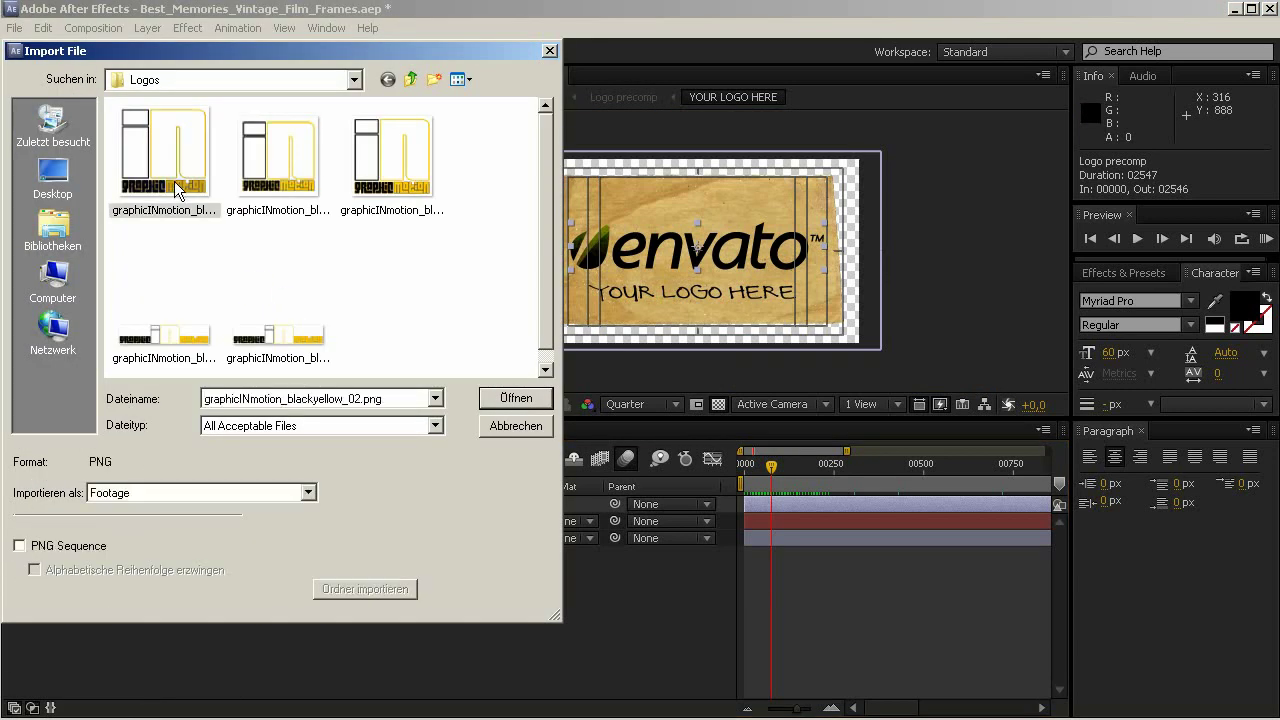
left_click(516, 398)
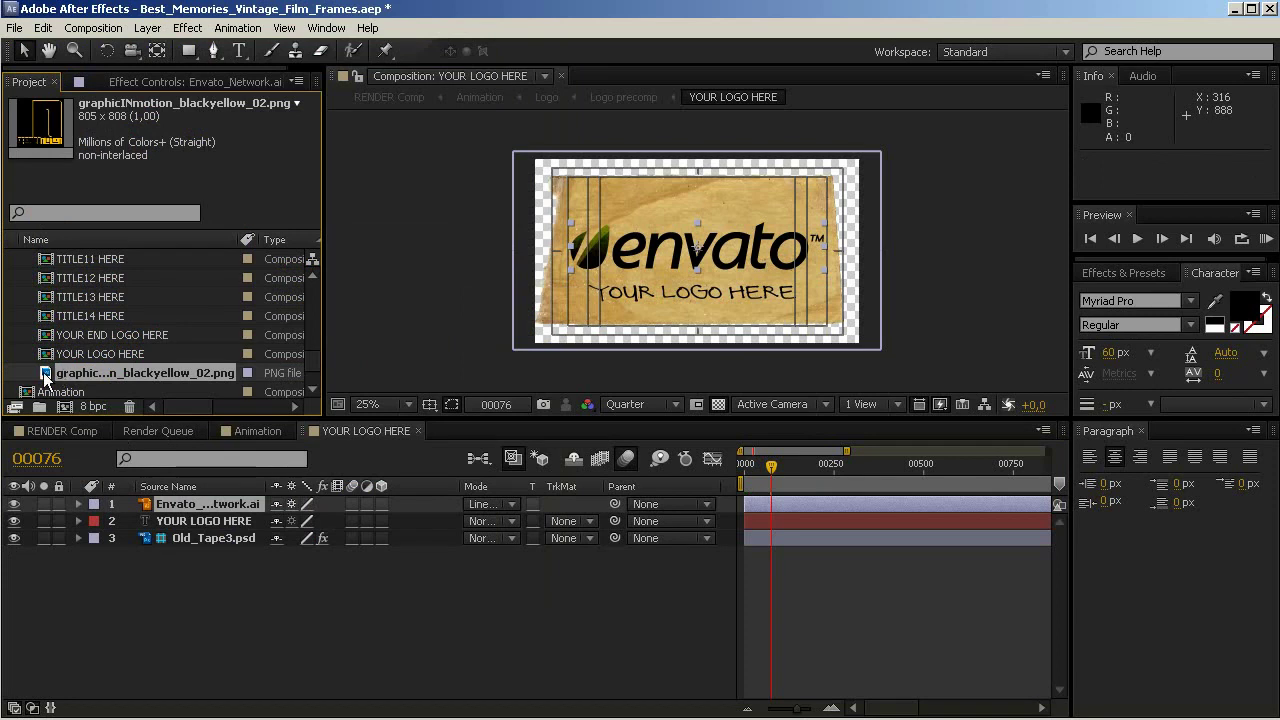
- Add the imported logo as the top layer at 55% scale, hiding the envato and YOUR LOGO HERE text layers
left_click_drag(46, 378, 113, 503)
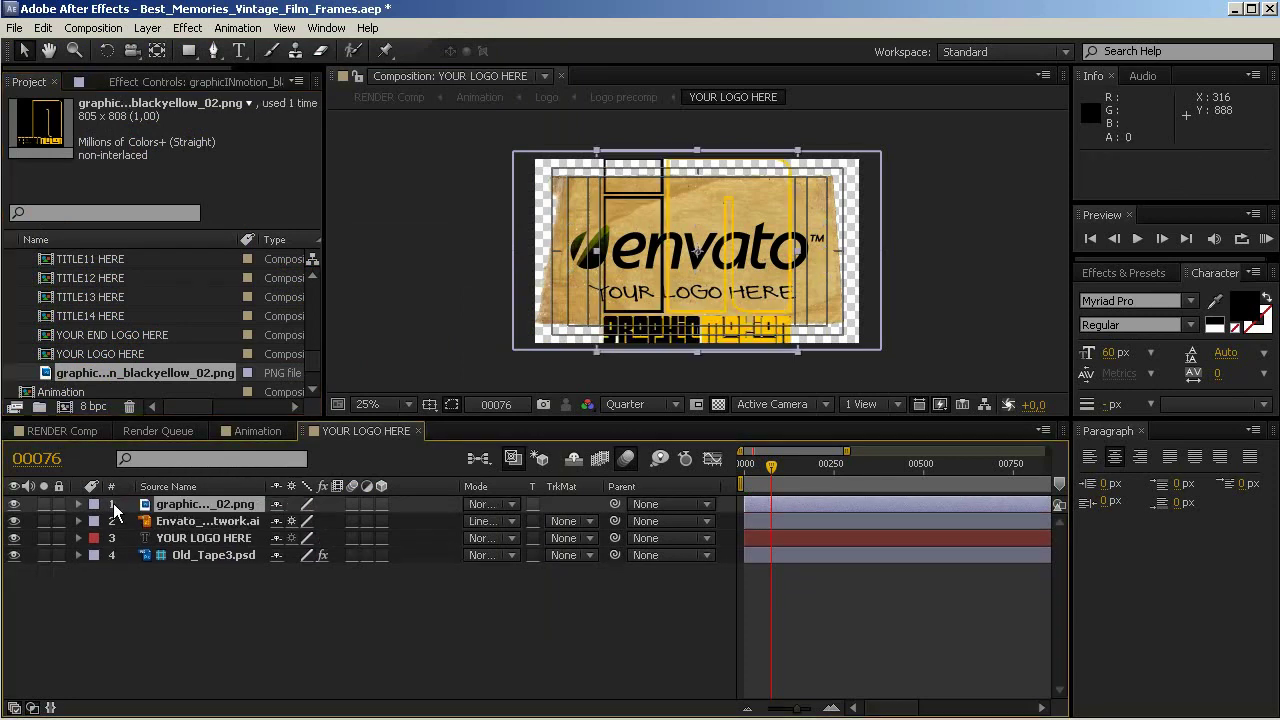
left_click(14, 521)
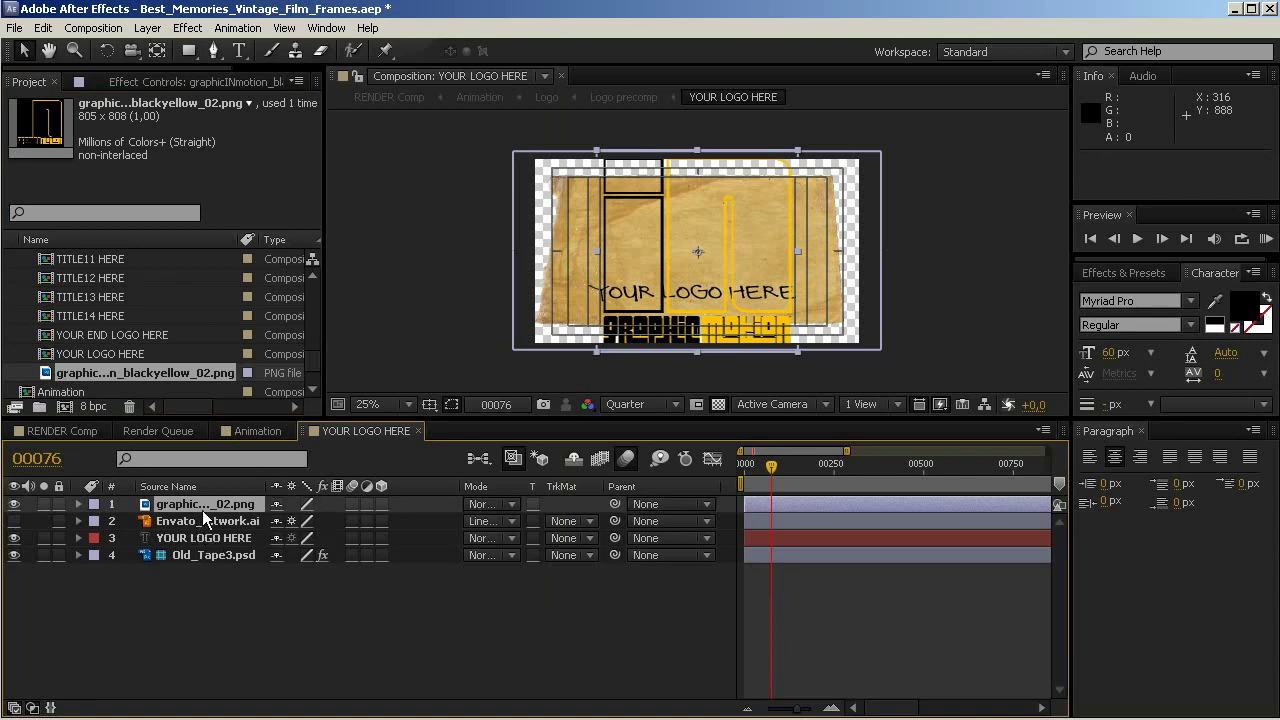
key("s")
left_click_drag(350, 522, 308, 524)
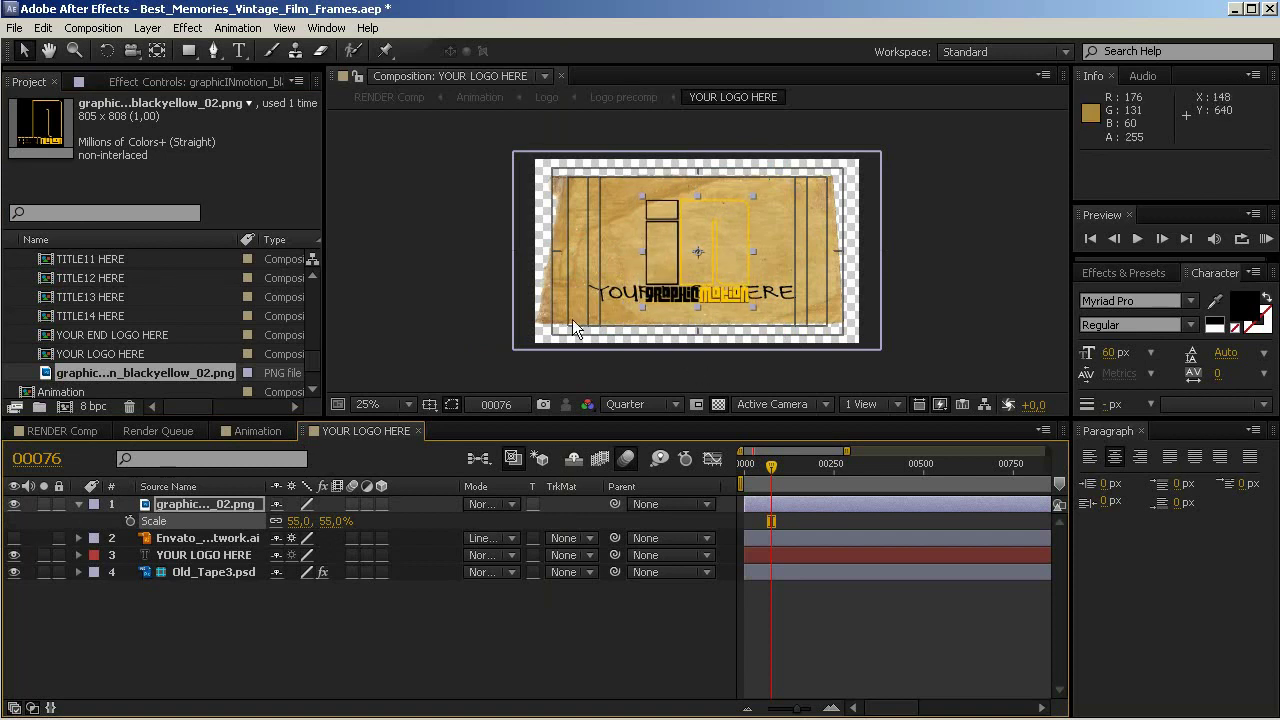
left_click(14, 555)
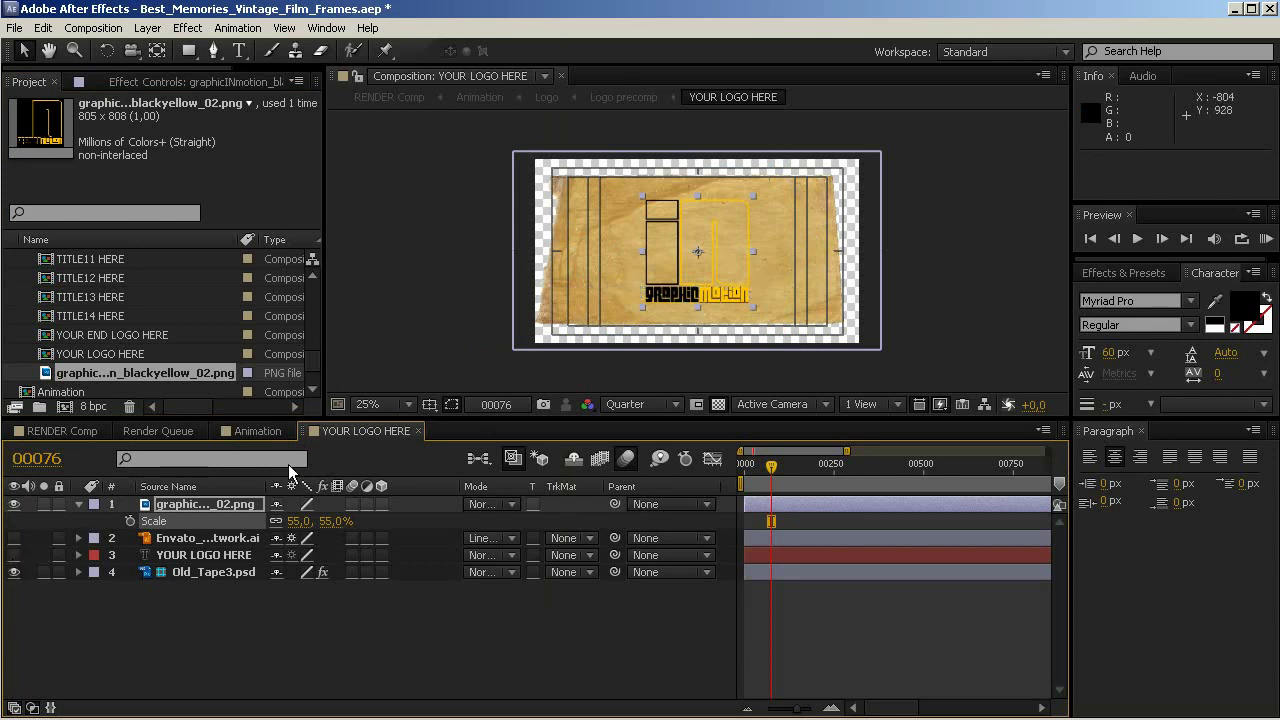
- Compare the logos by showing the envato layer again and hiding the new logo layer
left_click(224, 505)
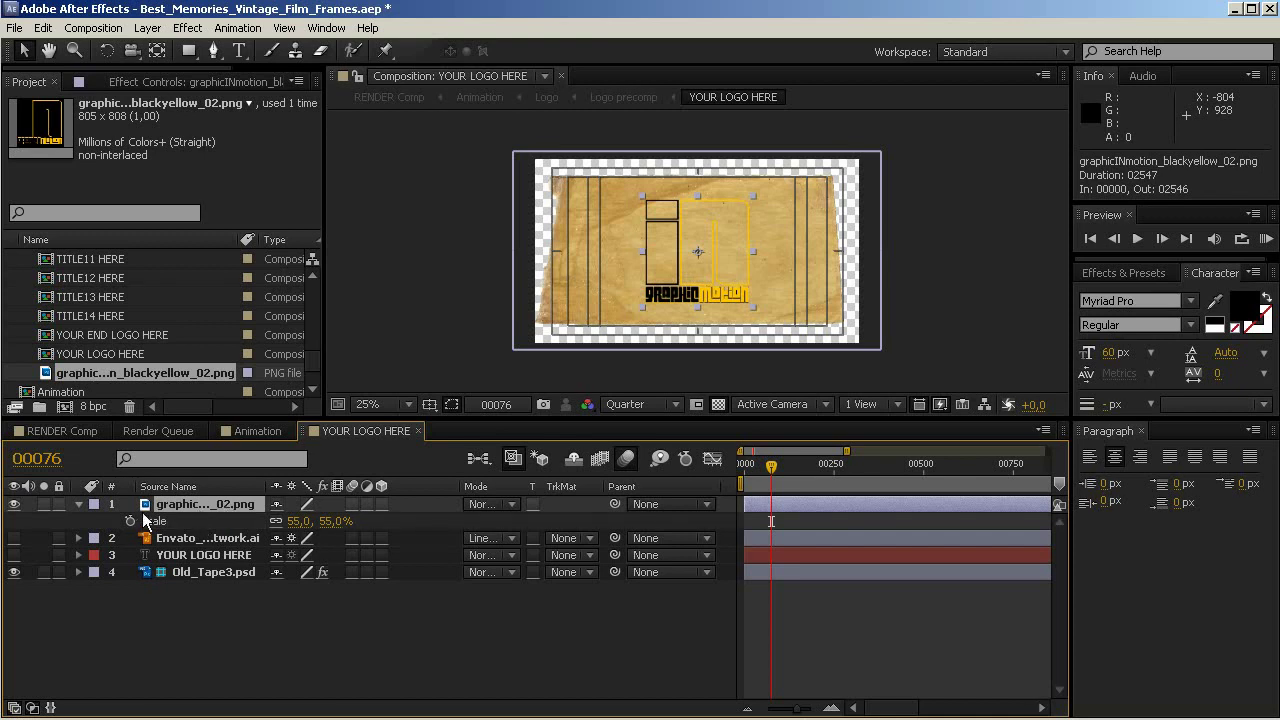
left_click(14, 538)
left_click(14, 504)
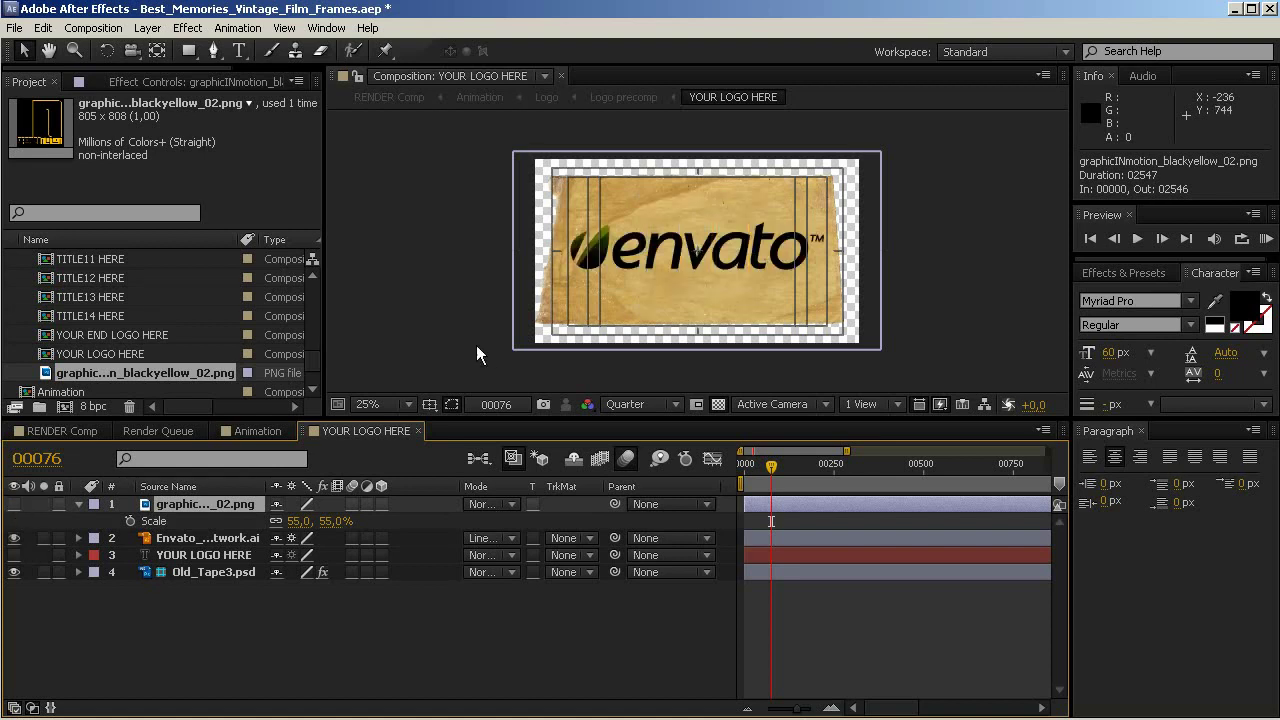
- Replace the envato logo with the visible graphicINmotion logo using the Linear Burn blend mode
left_click(502, 538)
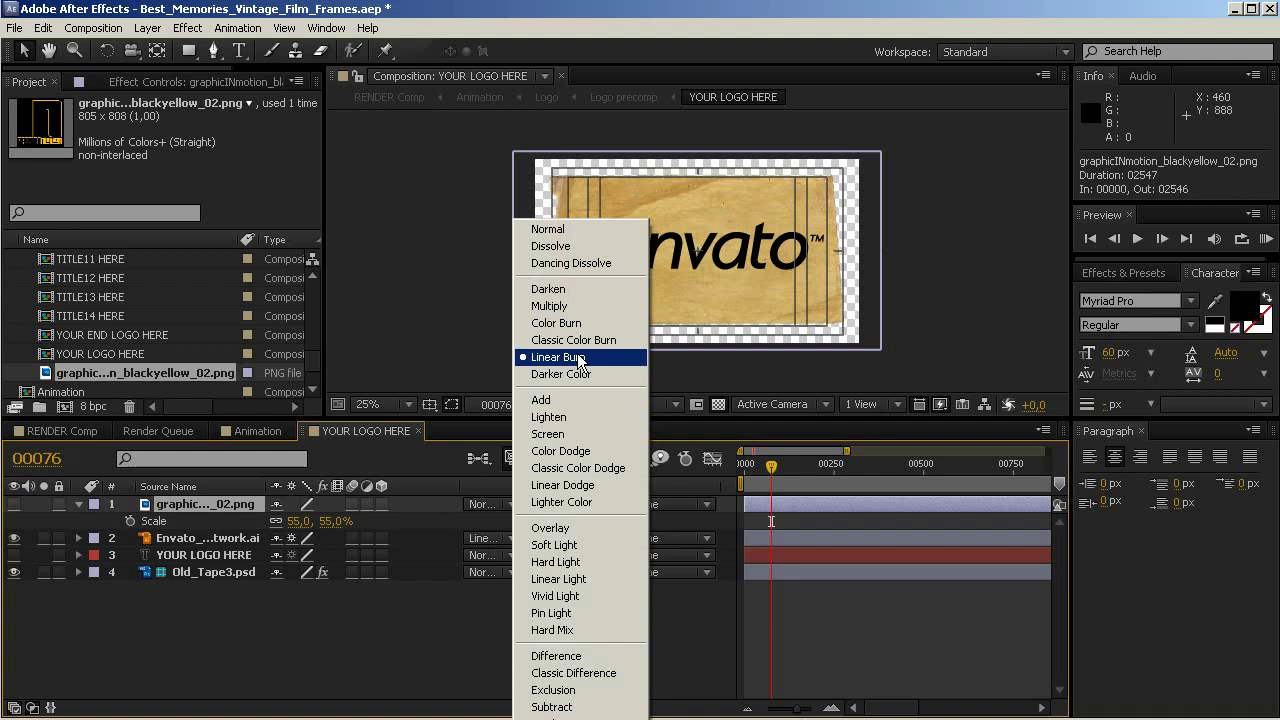
left_click(253, 650)
left_click(14, 538)
left_click(14, 538)
left_click(14, 538)
left_click(14, 504)
left_click(488, 504)
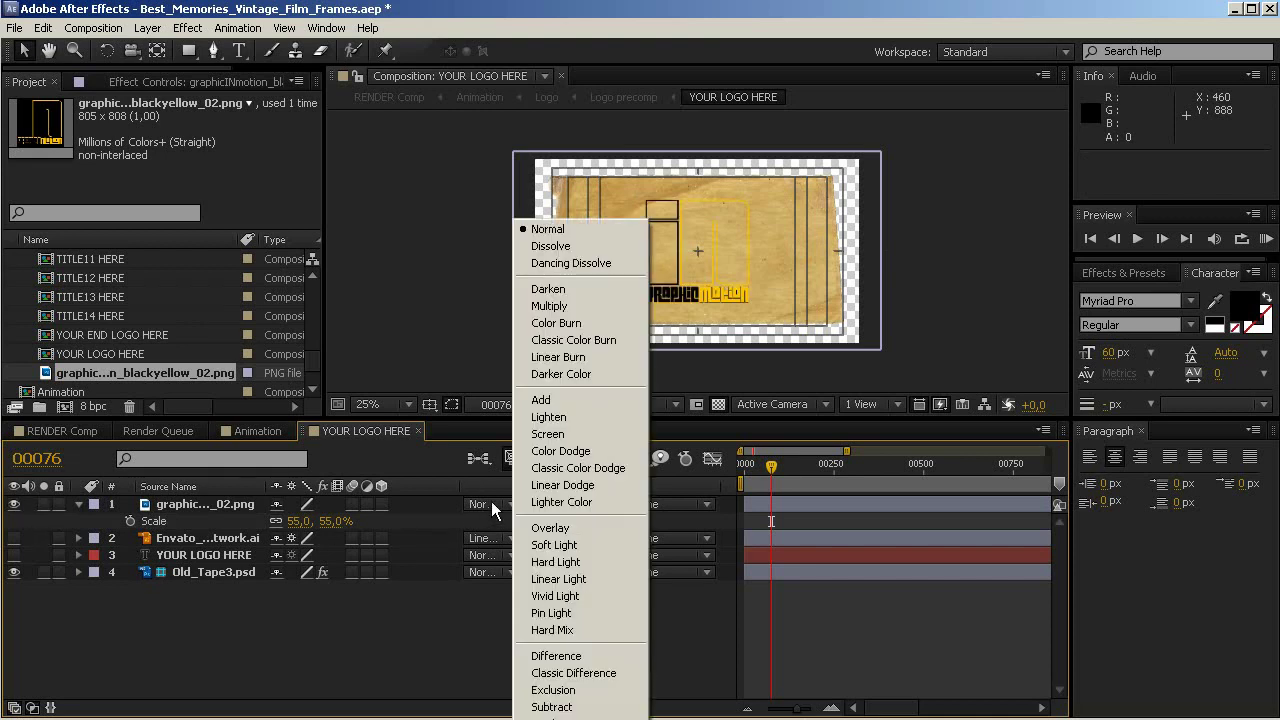
left_click(561, 366)
- Zoom the viewer to 50% and try Half resolution before returning to Quarter
key("period")
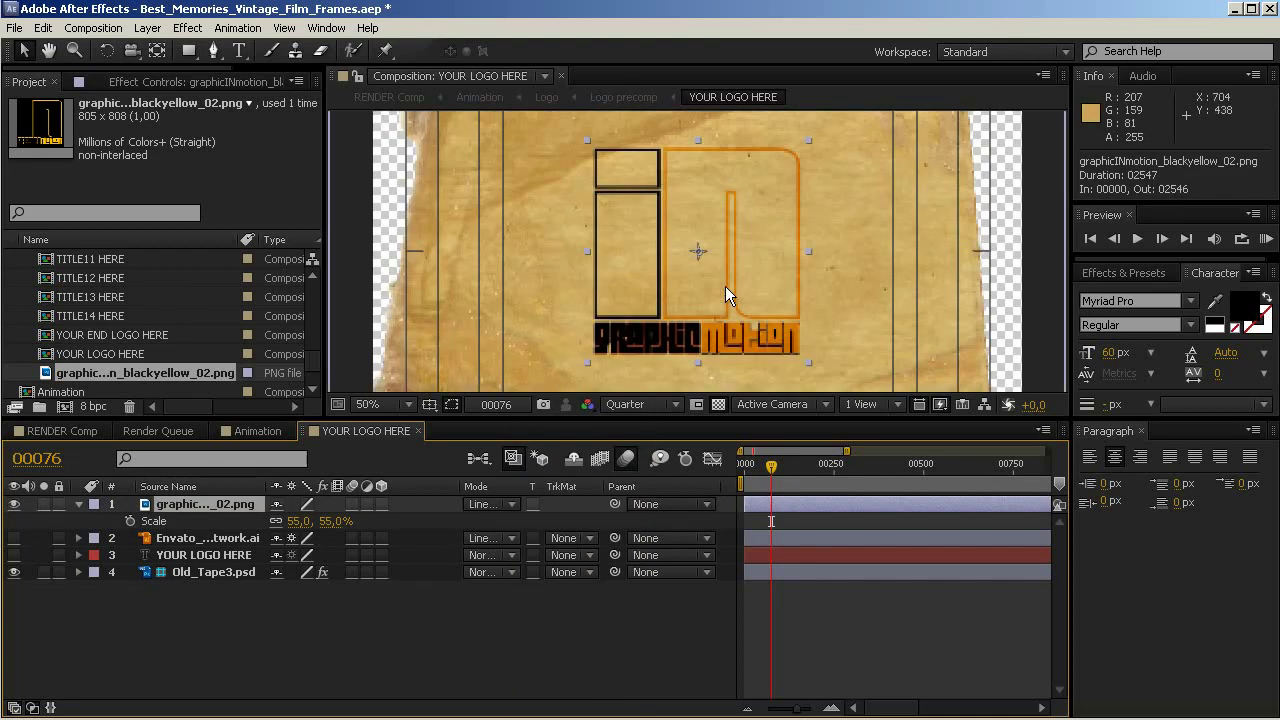
left_click(649, 402)
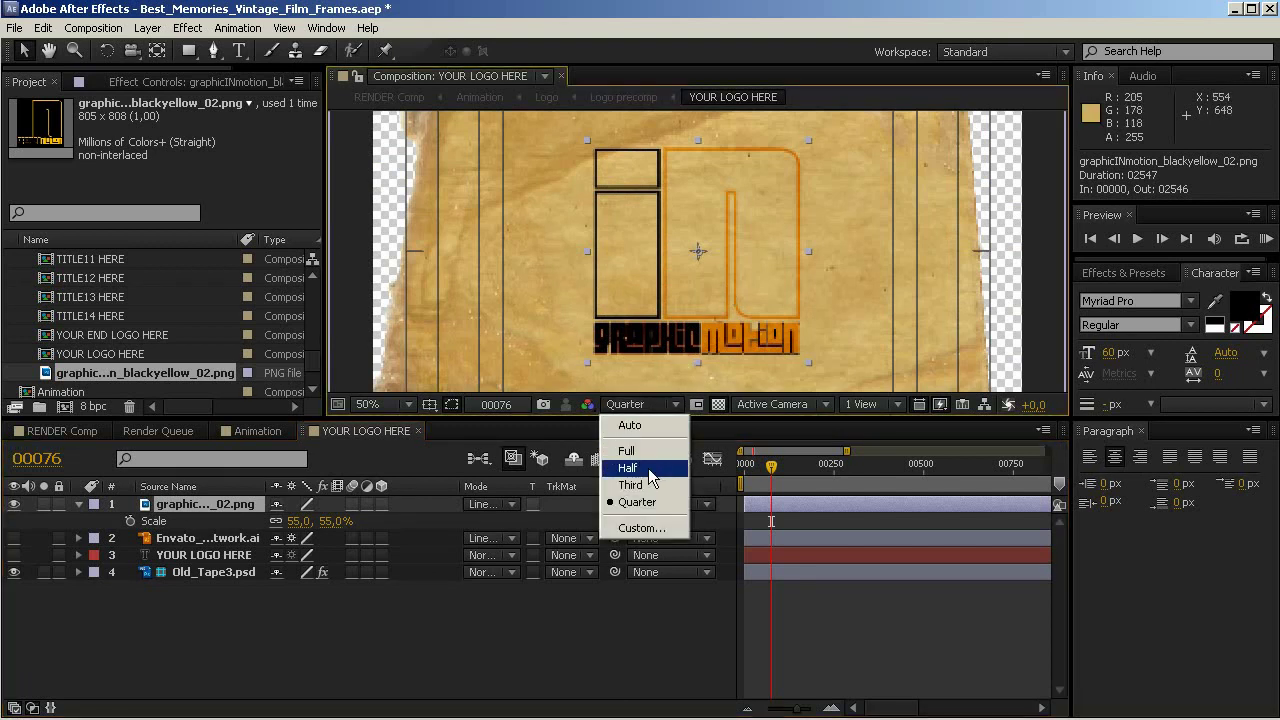
left_click(648, 468)
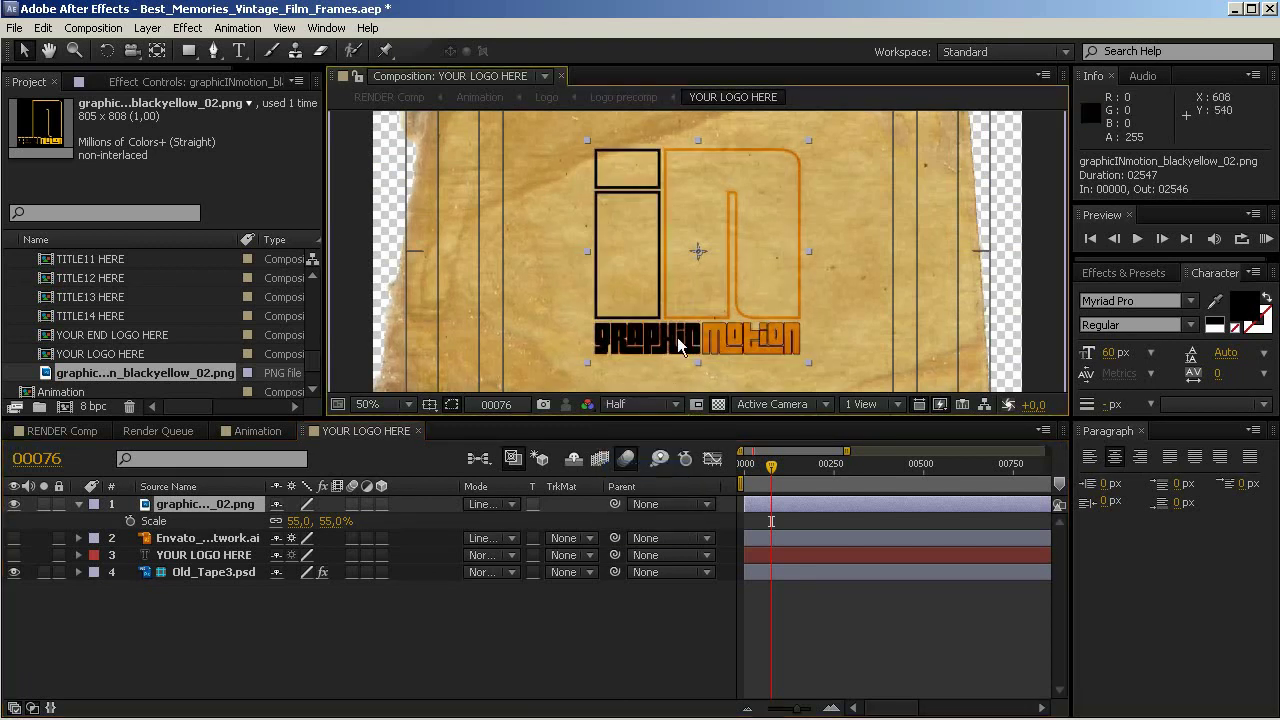
left_click(662, 405)
left_click(662, 405)
left_click(660, 405)
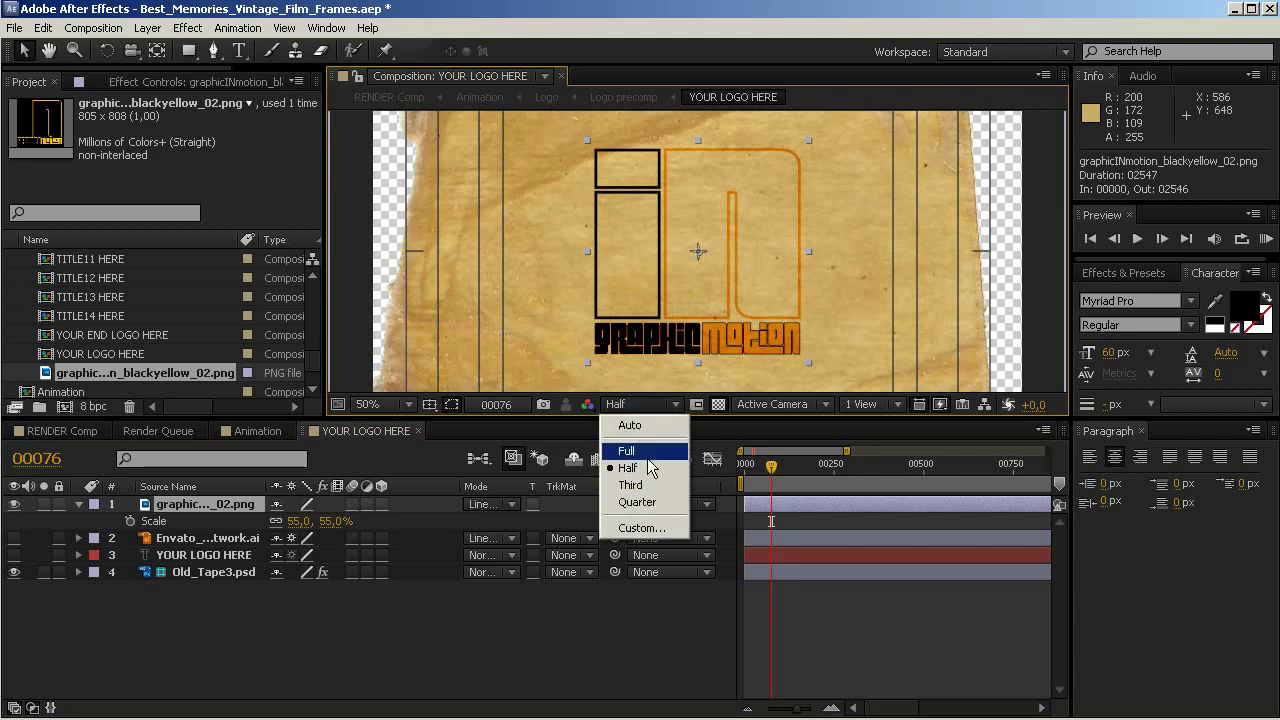
left_click(637, 502)
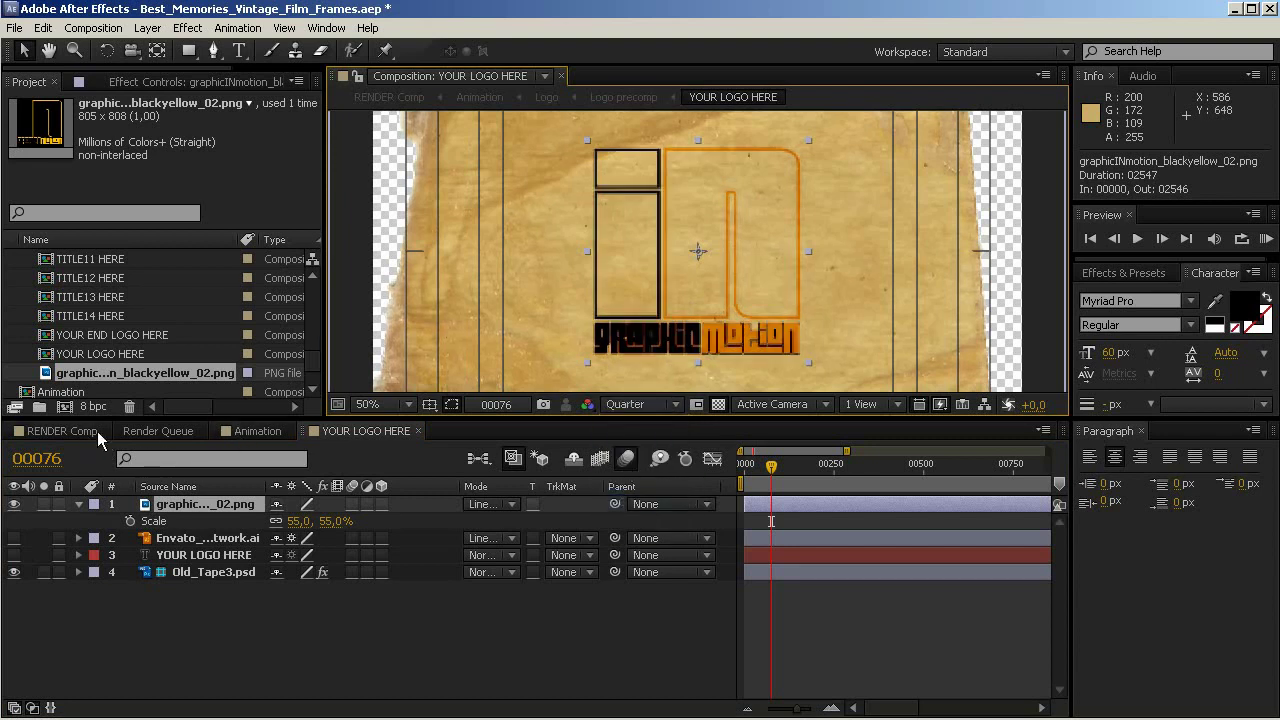
- Show the Animation composition at frame 00201 and scroll the Project panel up to TITLE PLACEHOLDERS
left_click(250, 431)
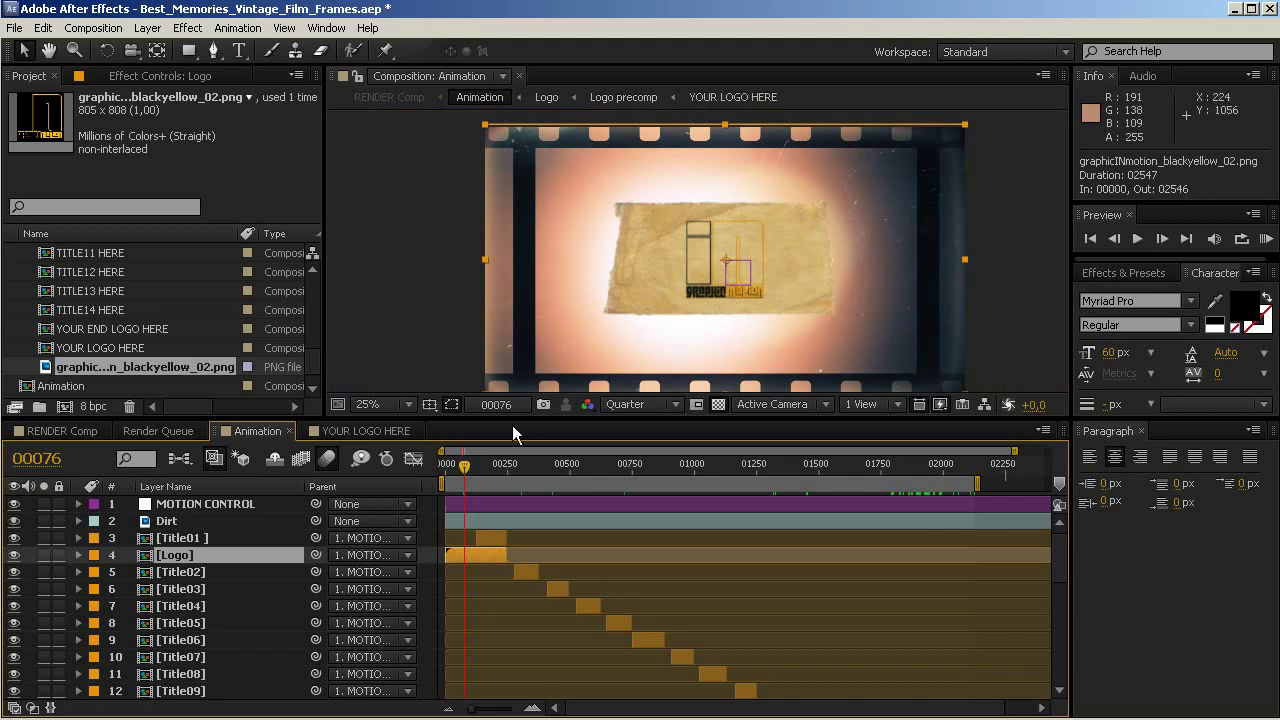
left_click_drag(464, 474, 496, 472)
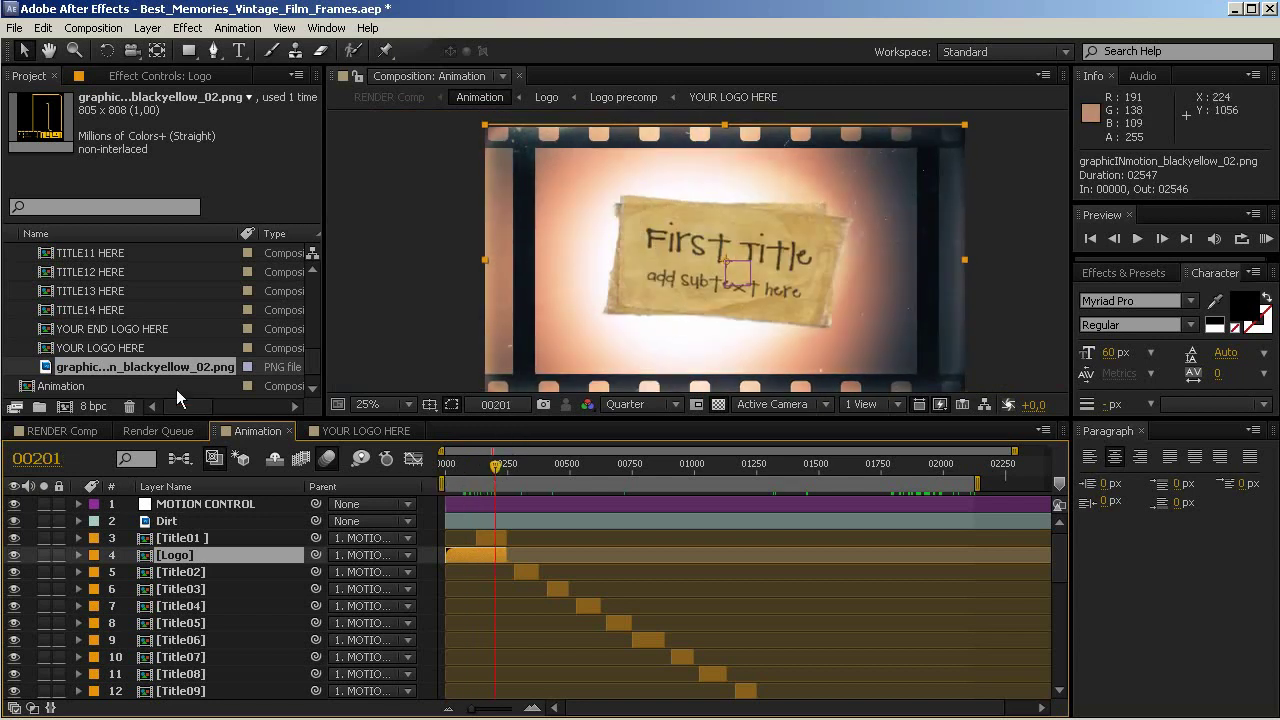
left_click_drag(313, 364, 317, 318)
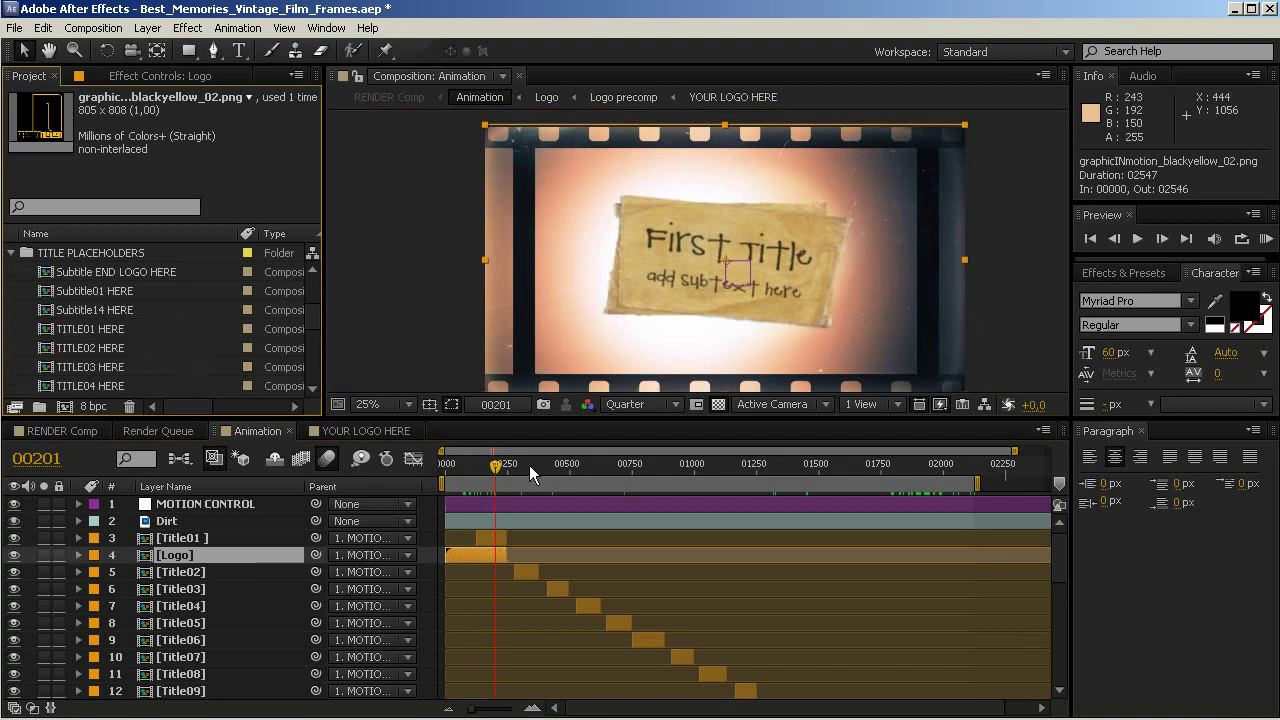
- In TITLE01 HERE at frame 00190, change the title text from 'First title' to 'Hello Guys'
double_click(46, 329)
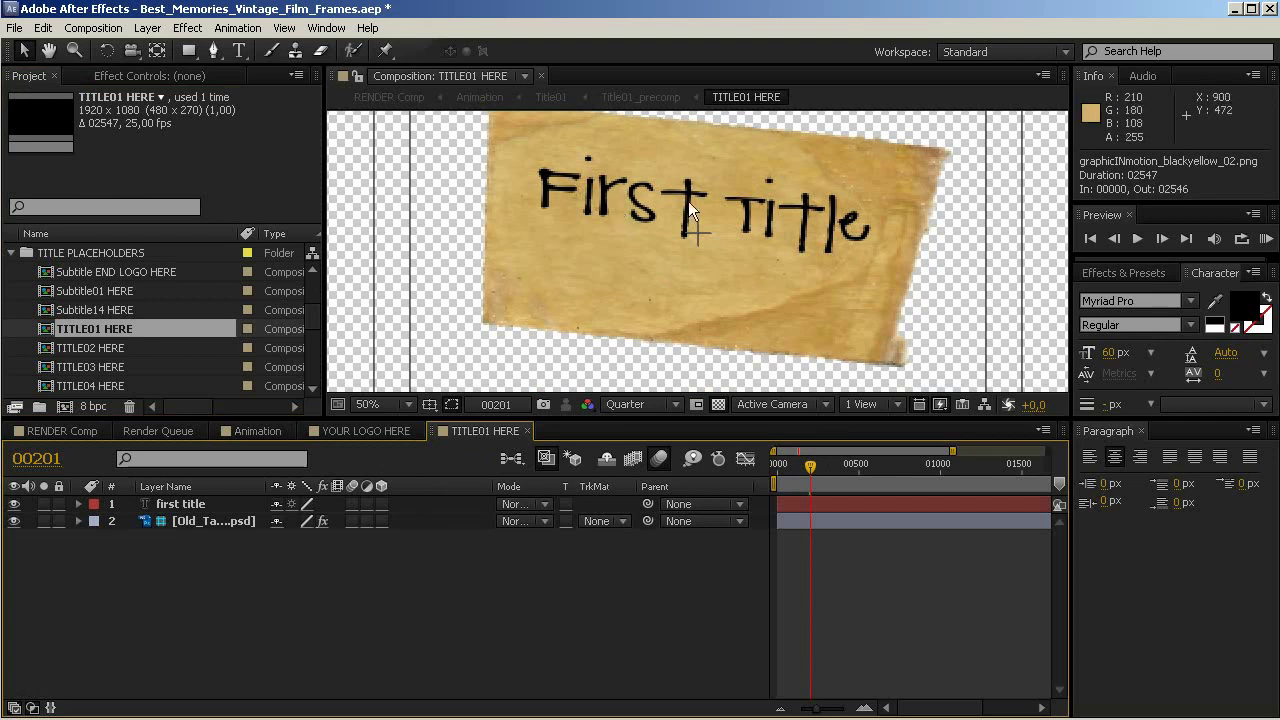
left_click_drag(810, 461, 808, 463)
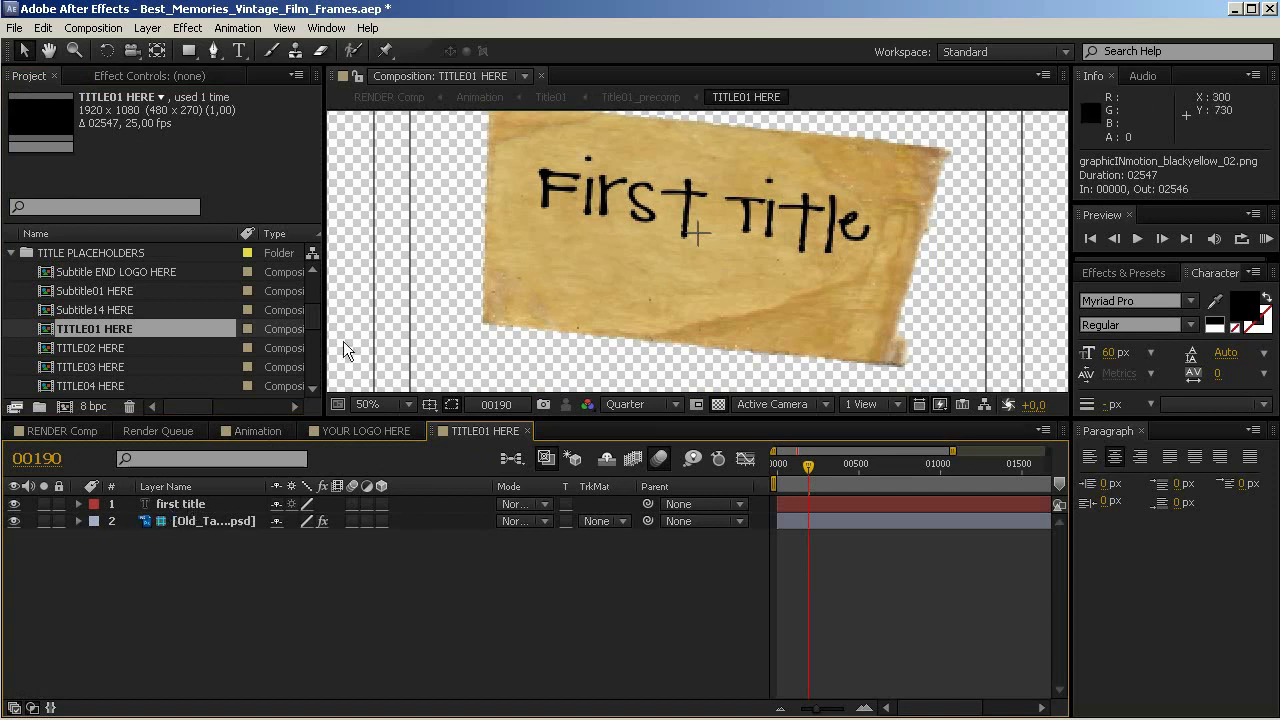
left_click(188, 504)
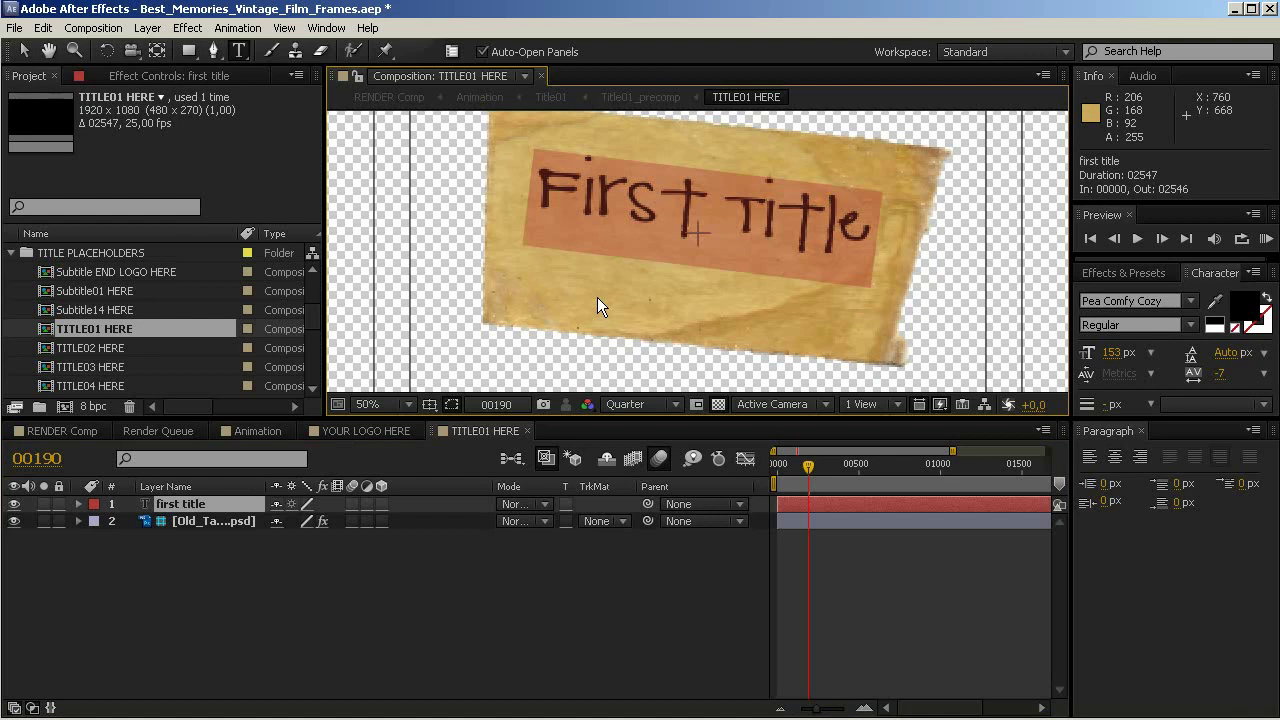
type("Hello")
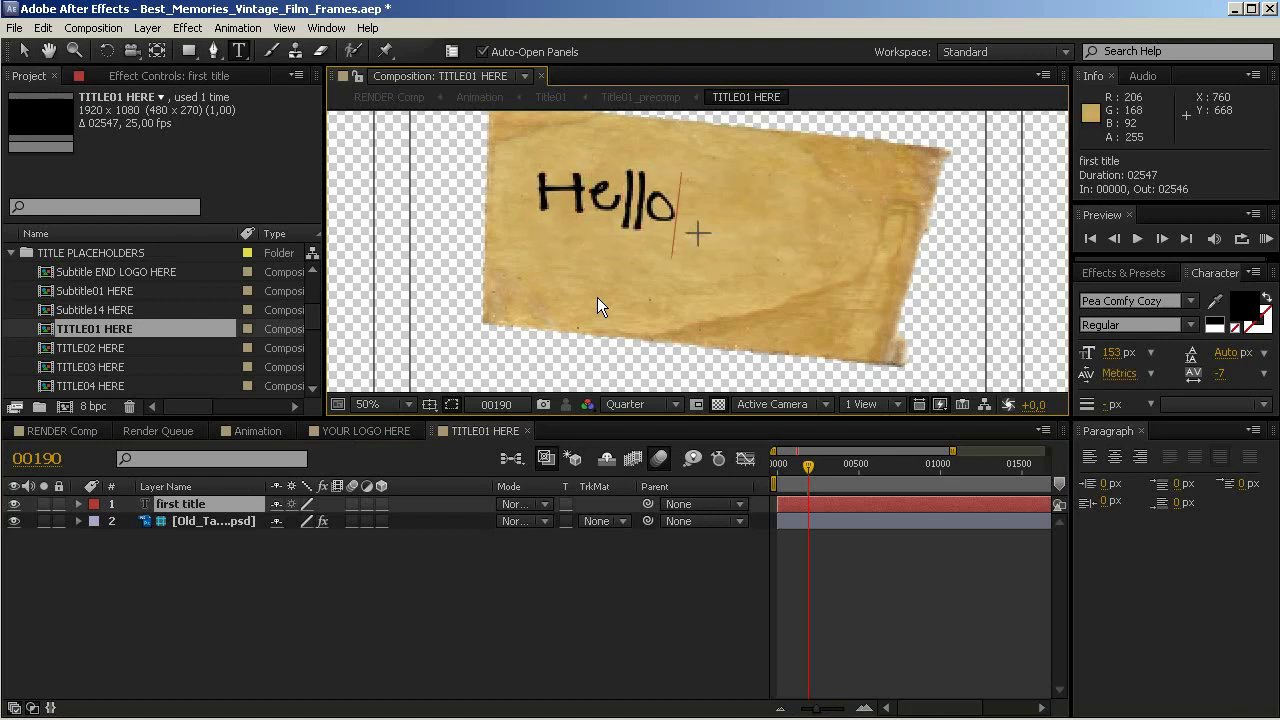
type(" Guys")
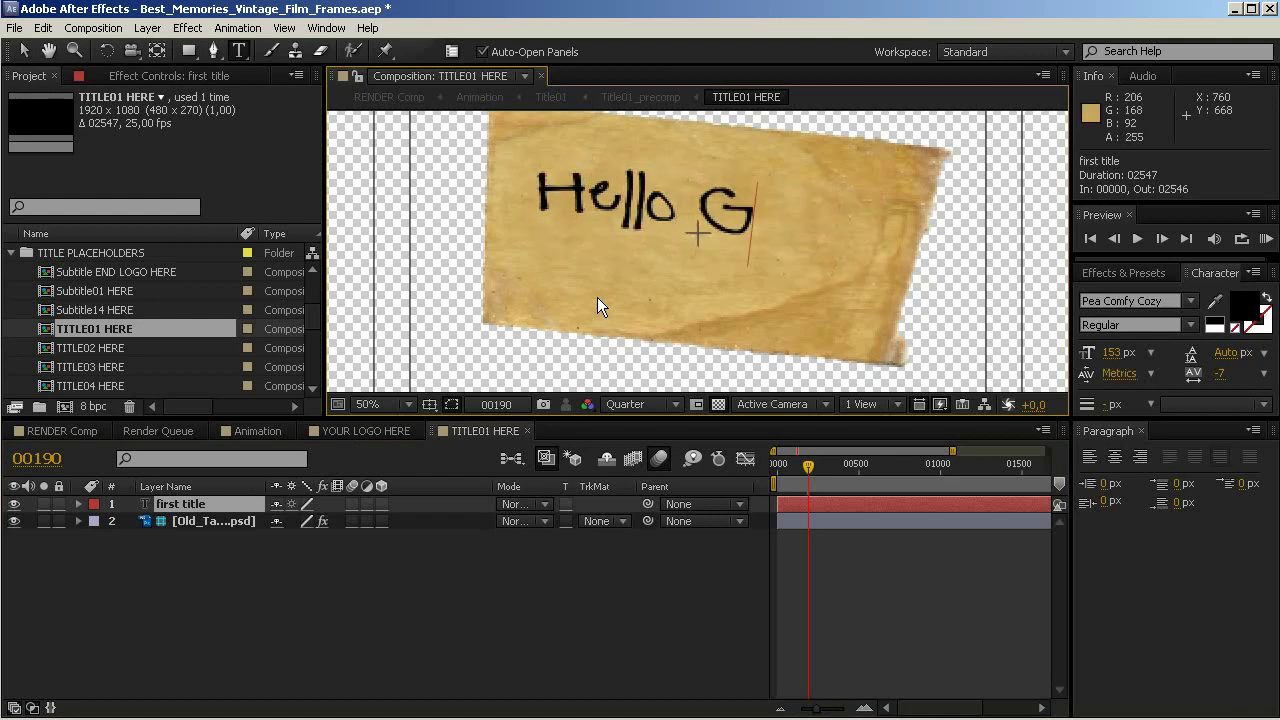
left_click(463, 584)
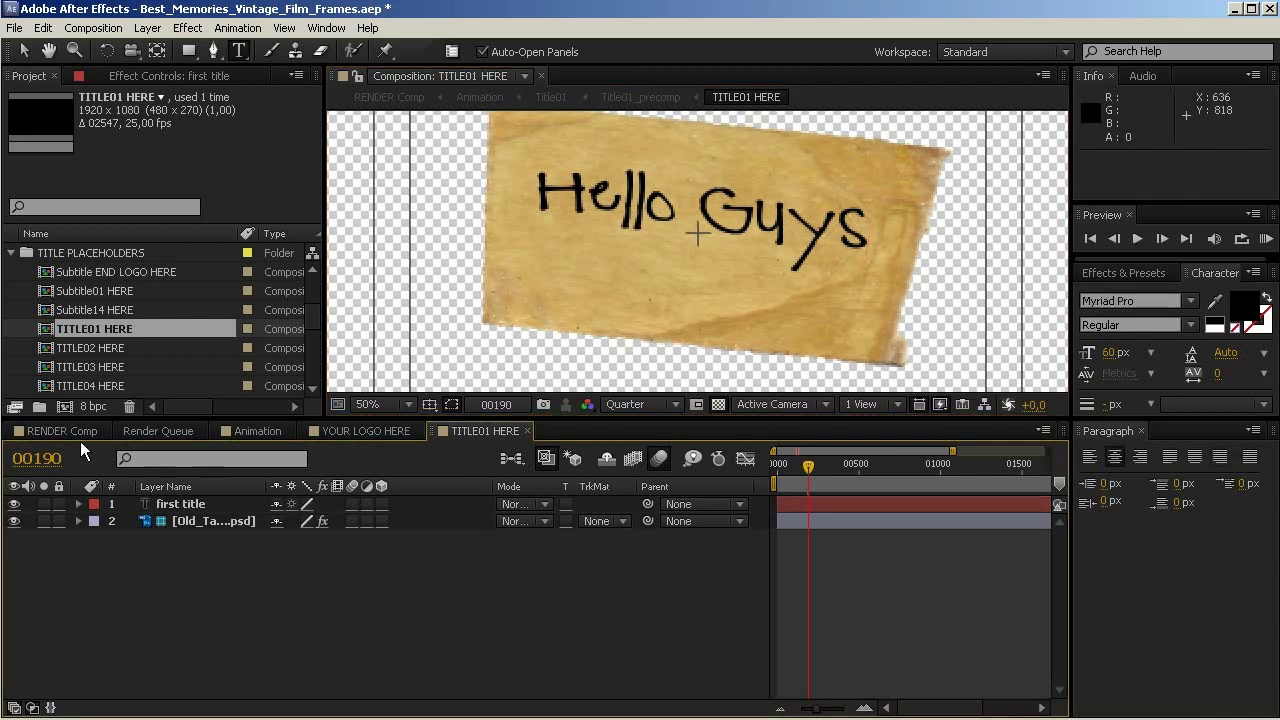
- Advance the Animation comp to Placeholder01 at frame 00325, collapse TITLE PLACEHOLDERS and expand FOOTAGE PLACEHOLDERS
left_click(250, 431)
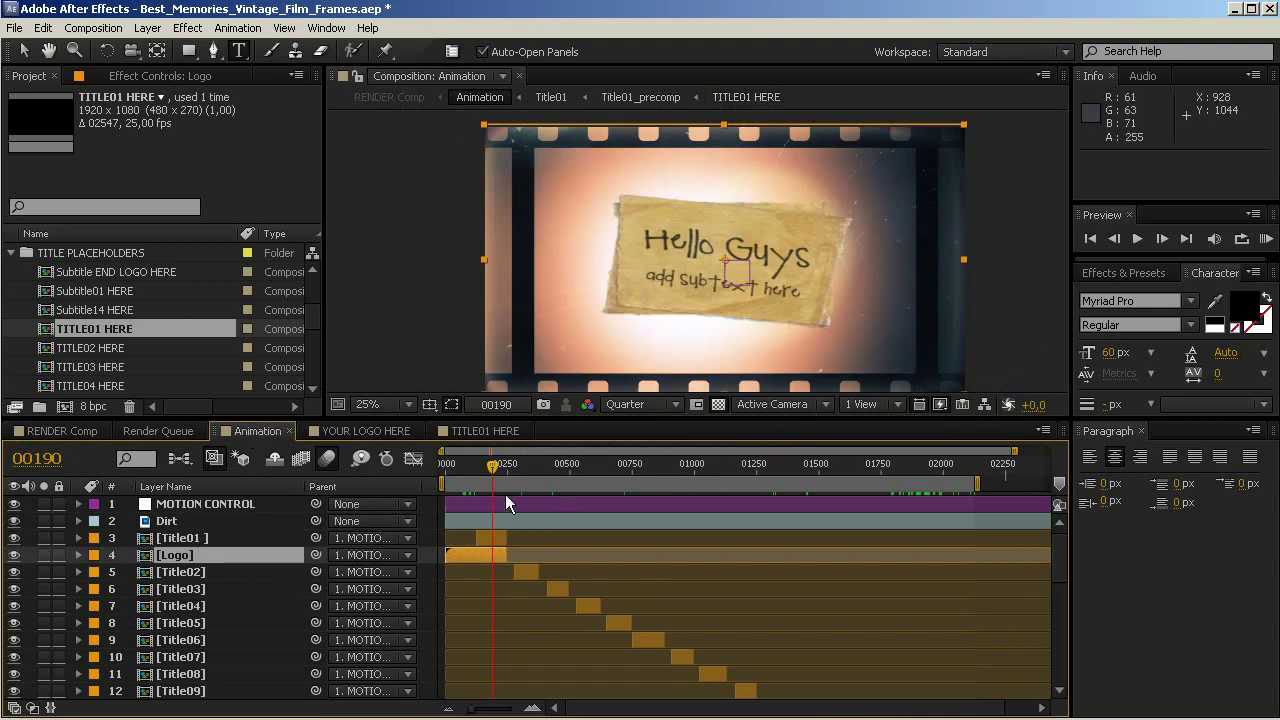
left_click_drag(493, 464, 527, 462)
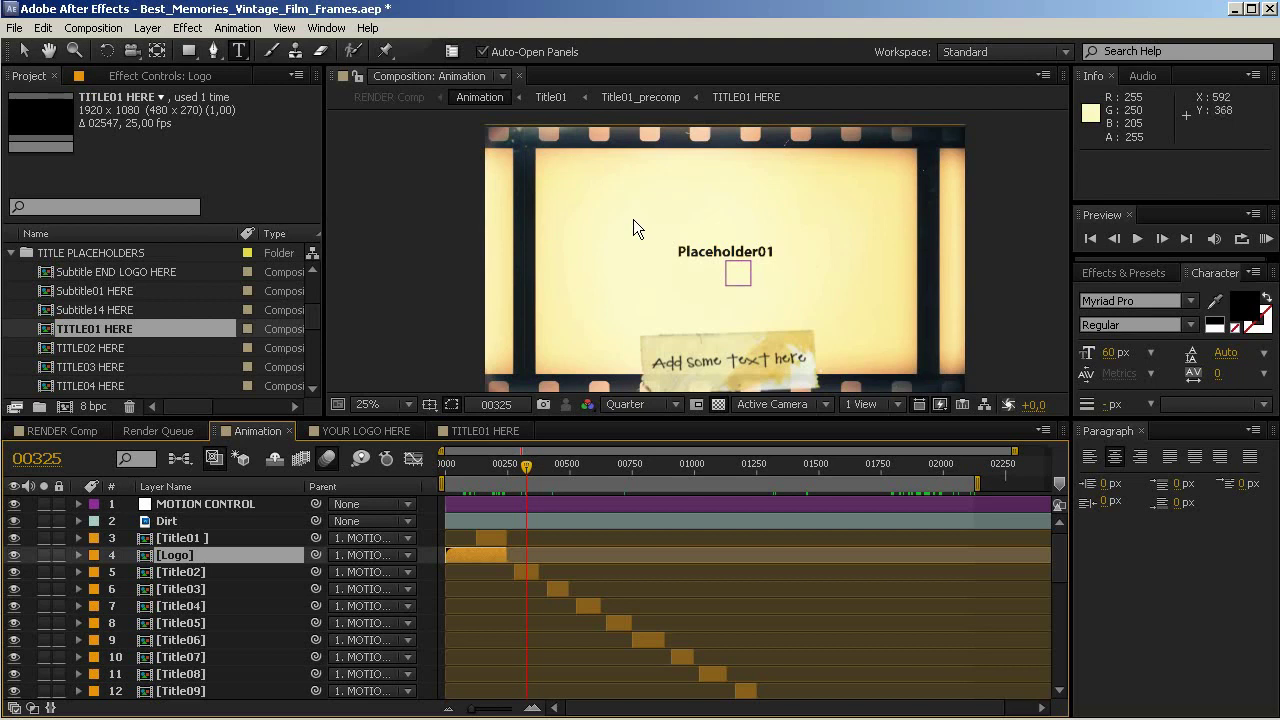
scroll(309, 314, "up", 2)
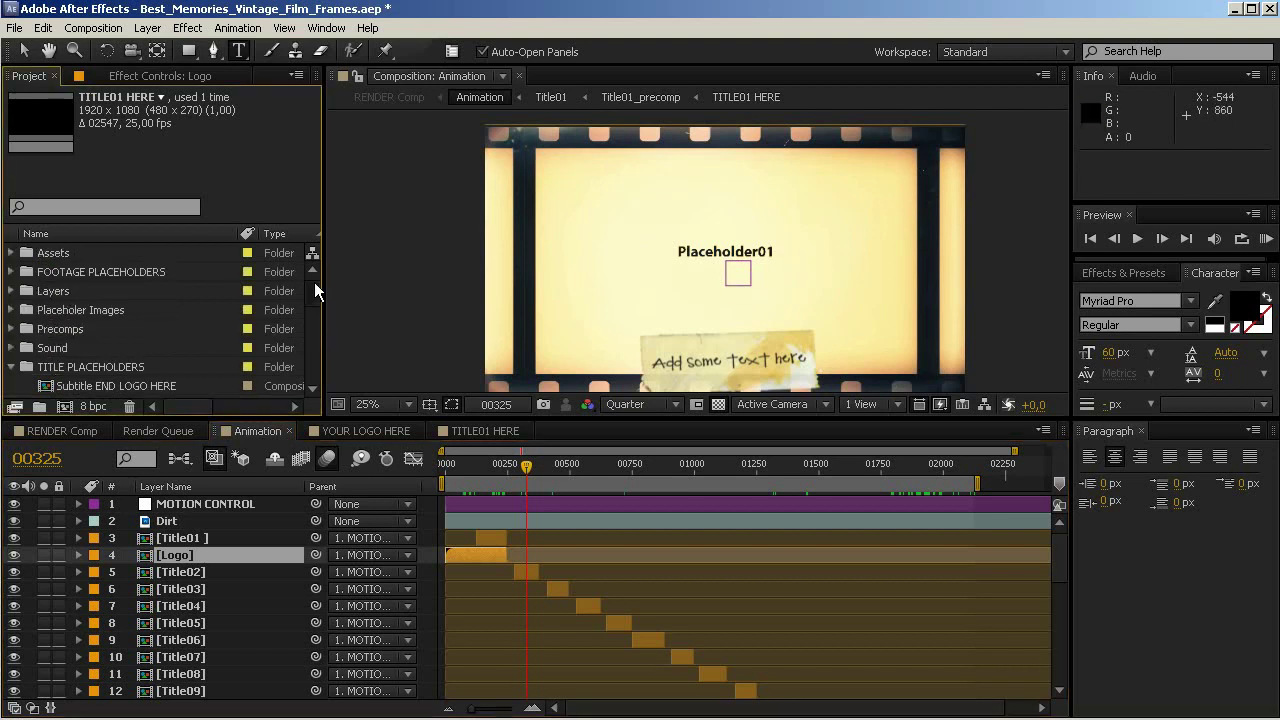
left_click(12, 367)
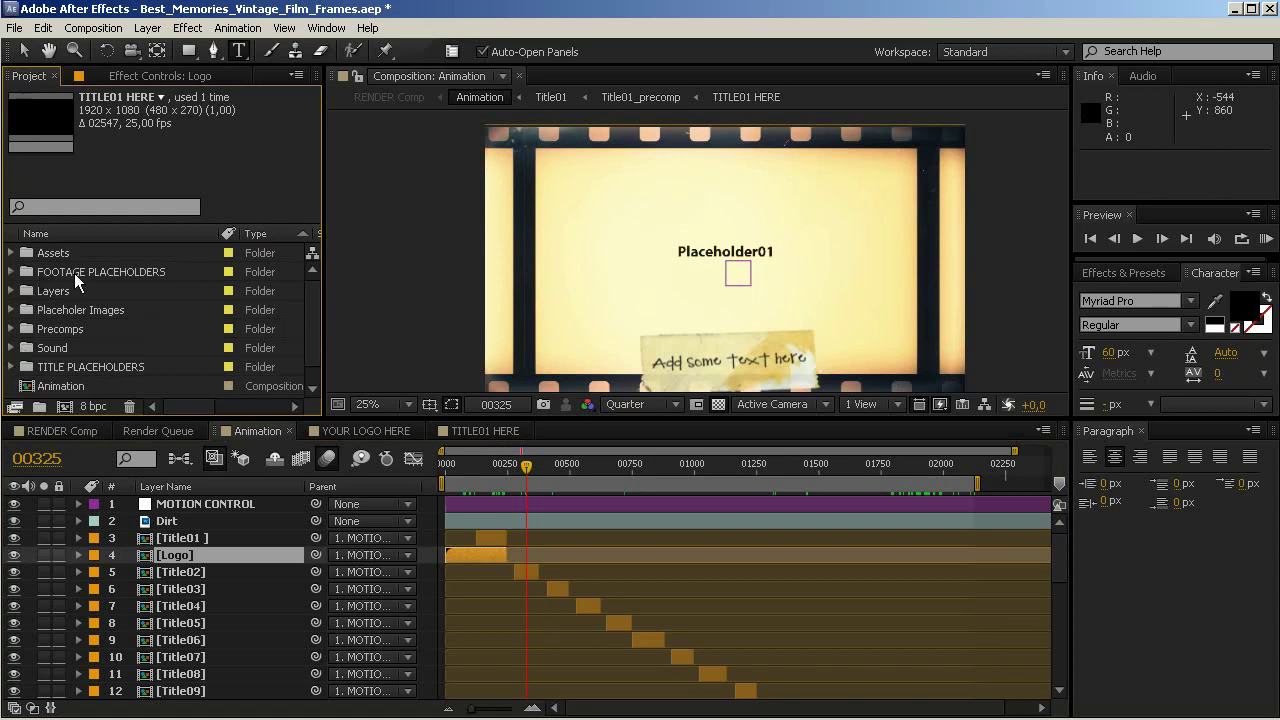
left_click(12, 274)
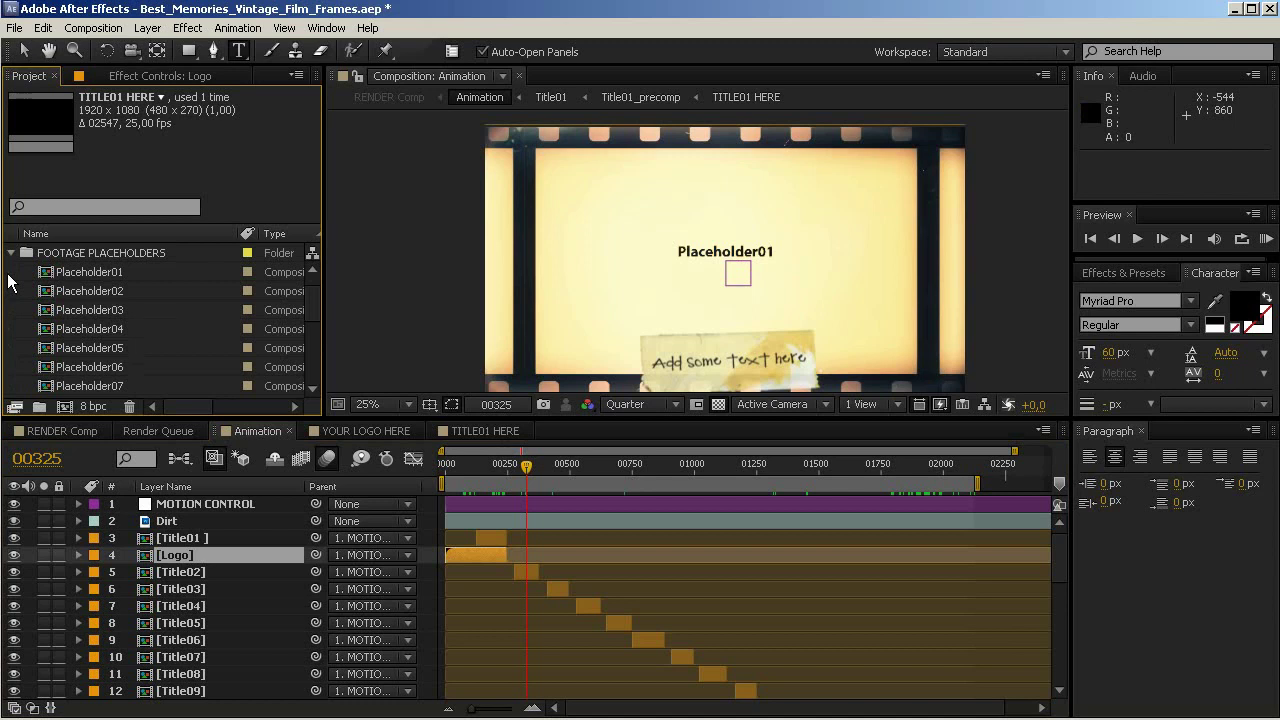
scroll(108, 318, "down", 3)
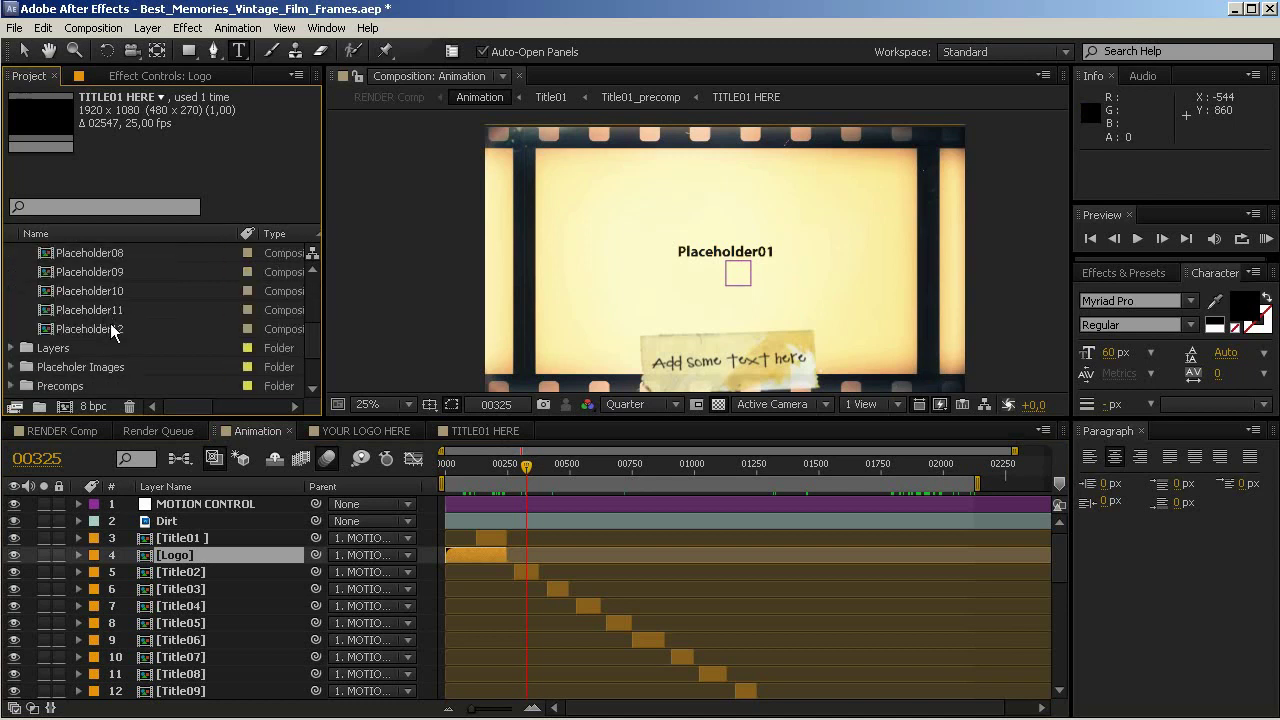
scroll(112, 322, "up", 4)
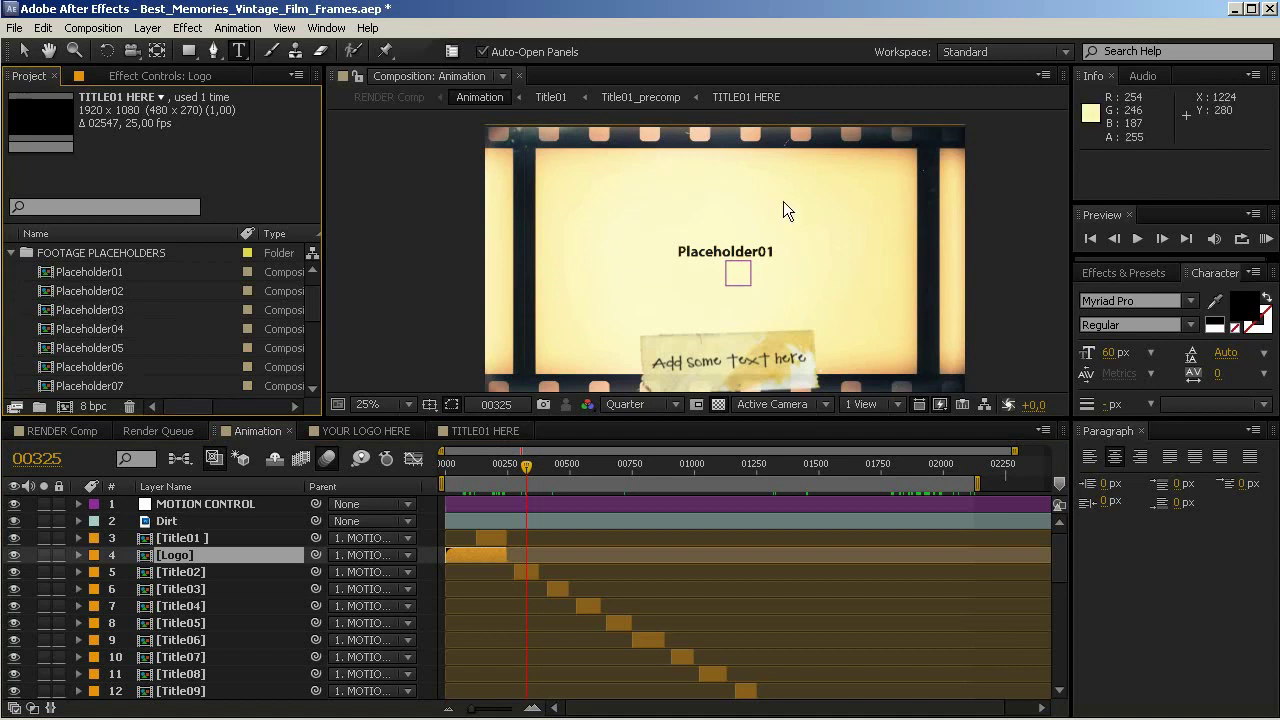
- Open the Placeholder01 composition and select its Placeholder01.jpg layer
double_click(76, 273)
scroll(200, 375, "down", 4)
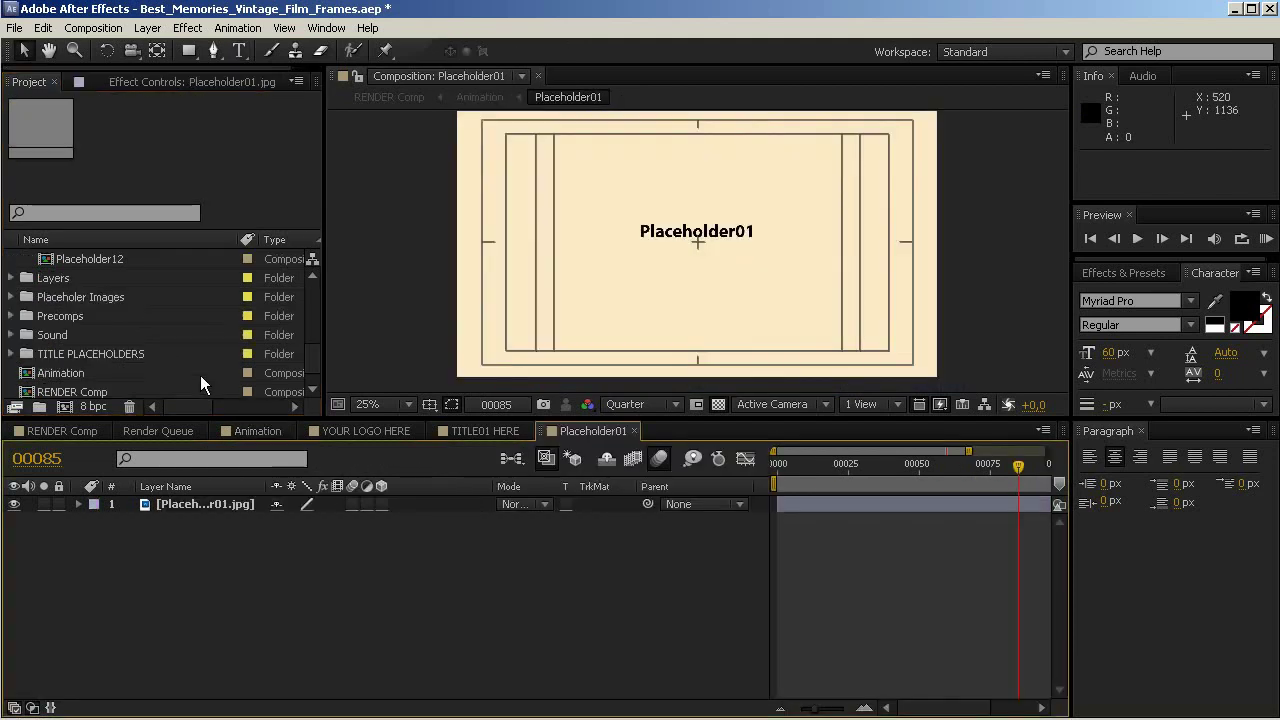
left_click(205, 506)
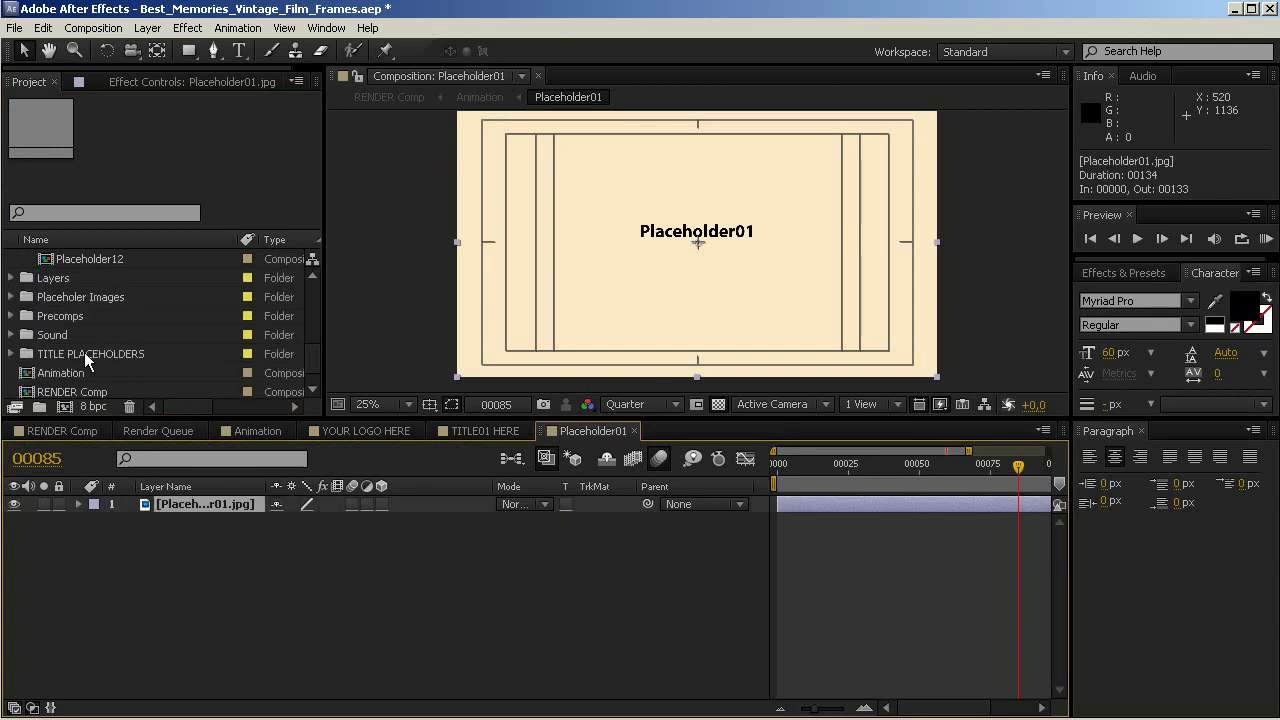
scroll(84, 352, "up", 5)
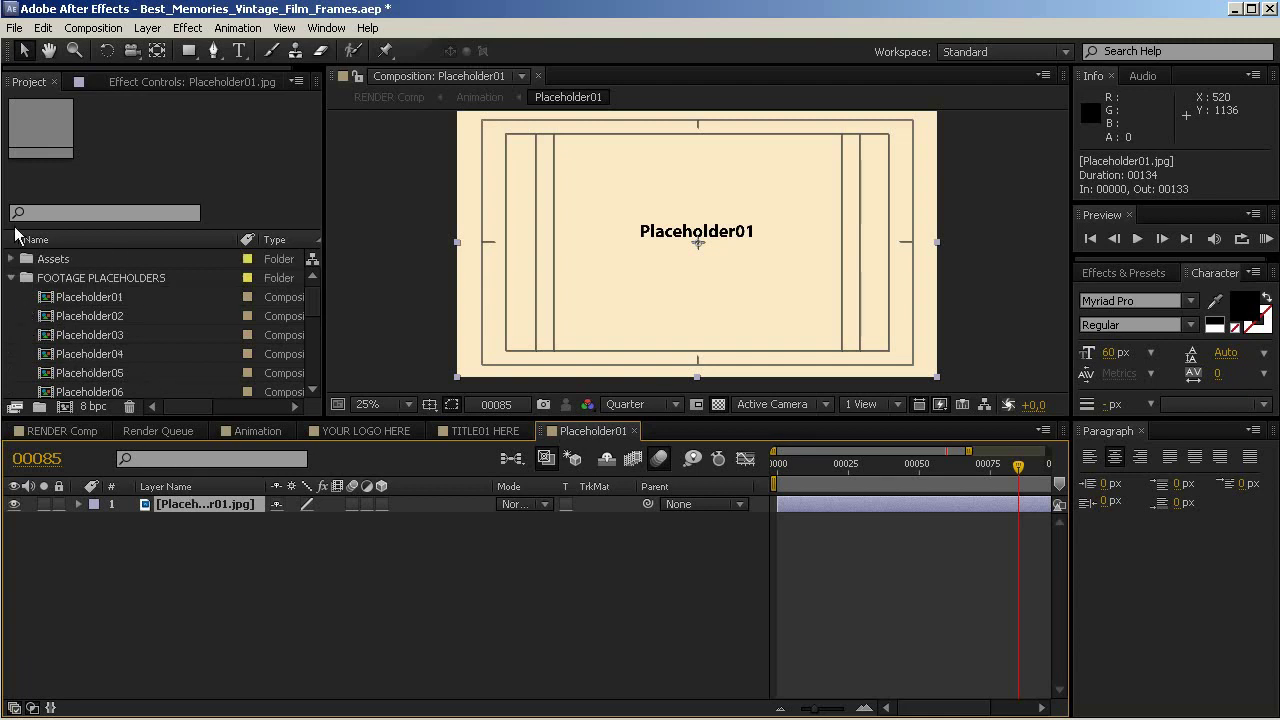
- Bring up the File > Import > File dialog and scroll through the Finepix folder
left_click(16, 28)
mouse_move(93, 288)
left_click(353, 281)
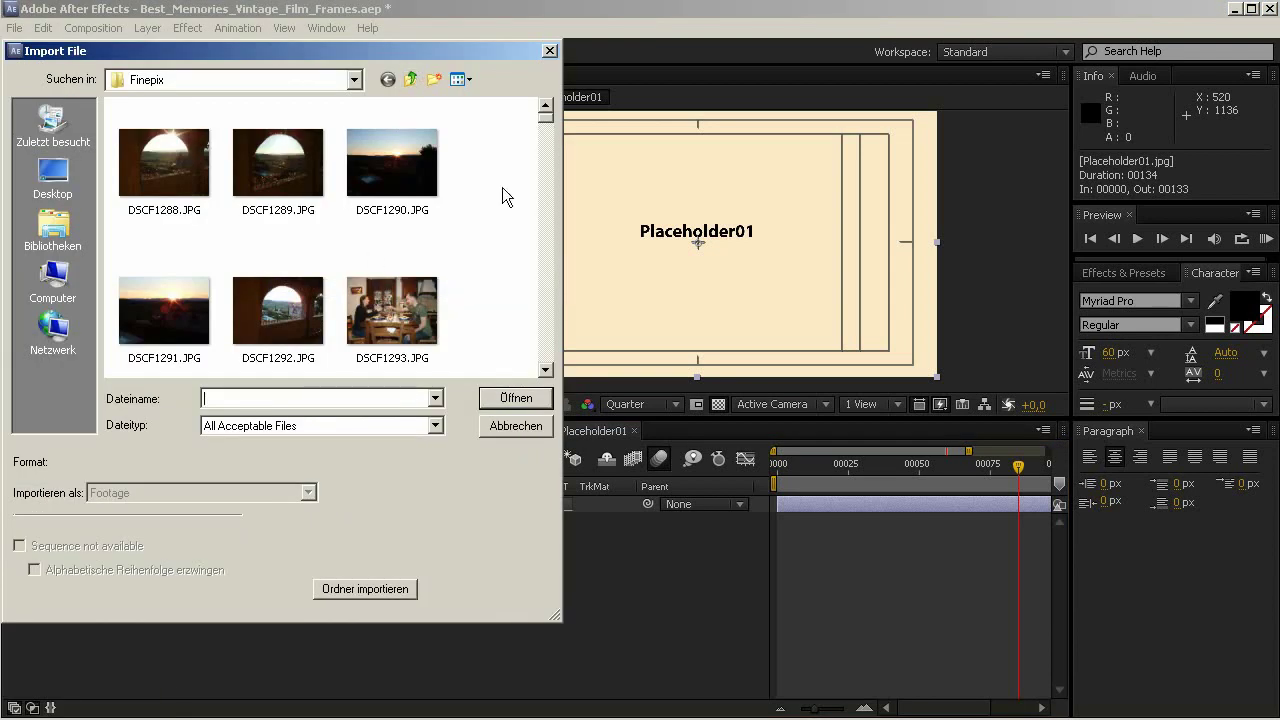
left_click(546, 370)
left_click(546, 370)
left_click(546, 370)
left_click(546, 370)
left_click(546, 370)
left_click(546, 370)
left_click(546, 370)
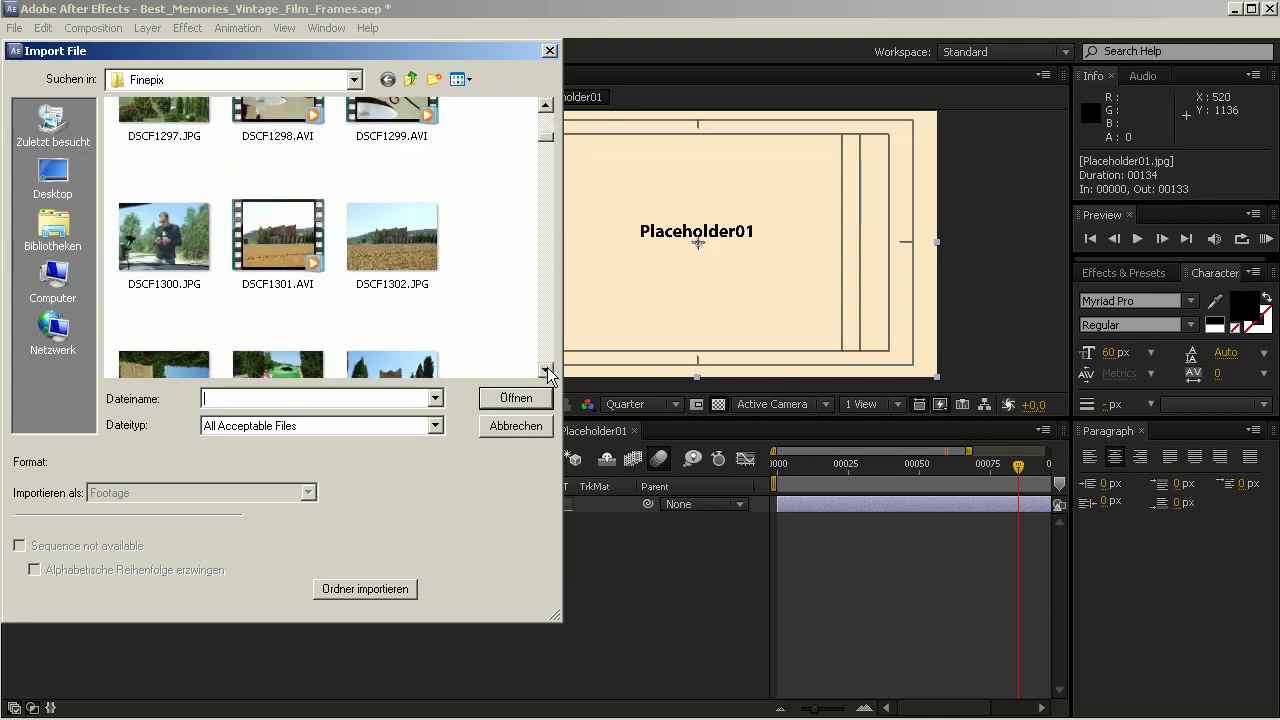
left_click(546, 370)
left_click(546, 370)
left_click(546, 370)
left_click(546, 370)
left_click(546, 370)
left_click(546, 370)
left_click(546, 370)
left_click(546, 370)
left_click(547, 367)
left_click(547, 367)
left_click(547, 367)
left_click(547, 367)
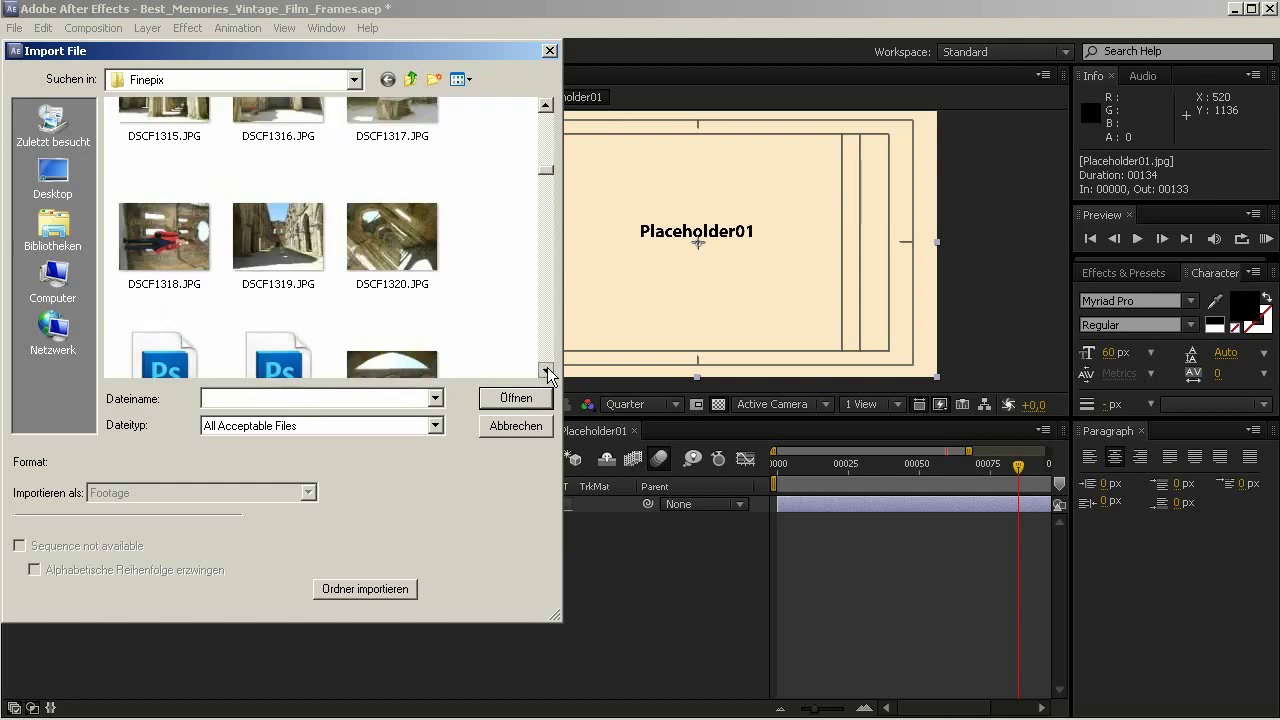
left_click(547, 367)
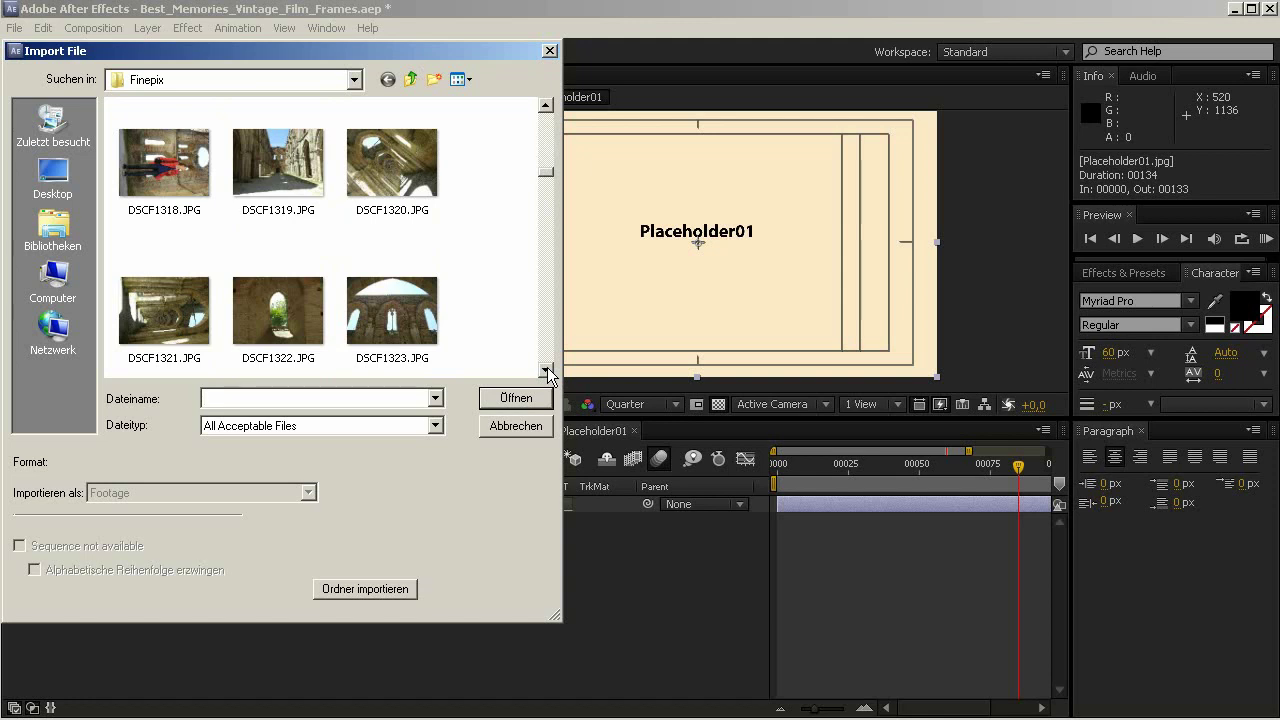
- Select DSCF1323.JPG and turn off JPEG Sequence to import it as a single image
left_click(418, 316)
left_click(418, 316)
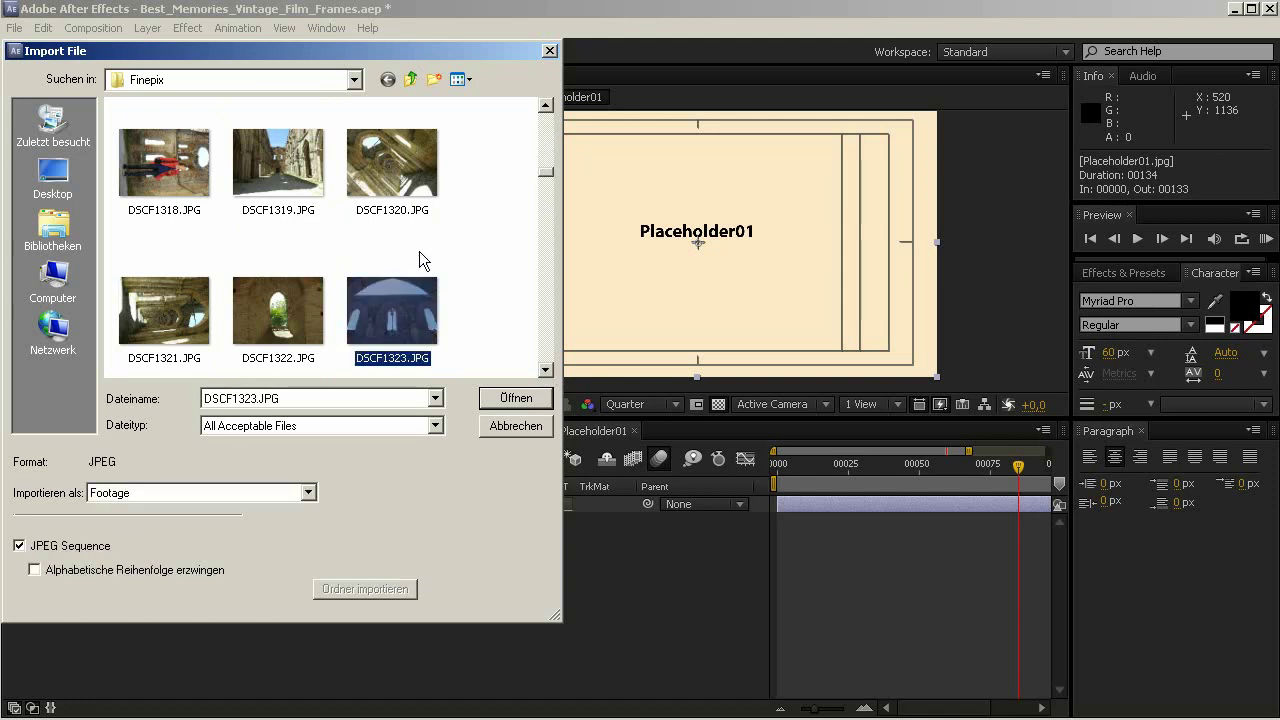
left_click(20, 547)
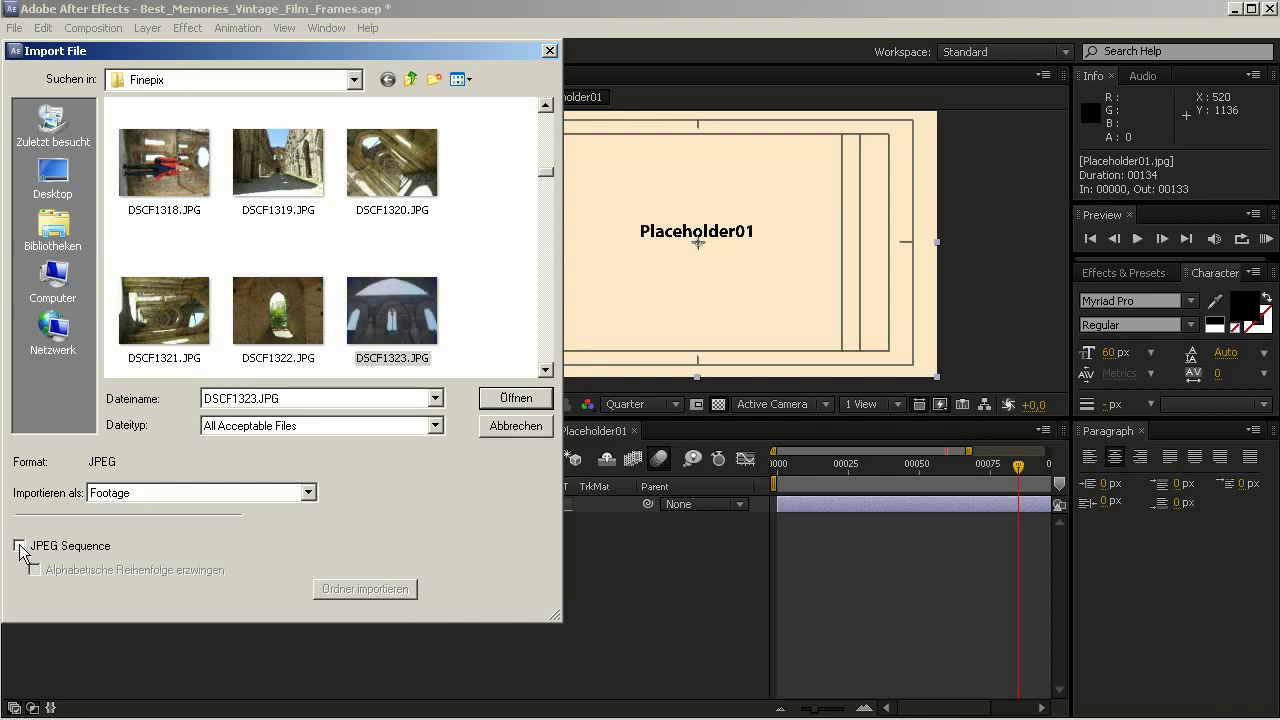
- Add DSCF1323.JPG as the top Placeholder01 layer, scaled to 70% and shifted down 112 px
left_click(516, 398)
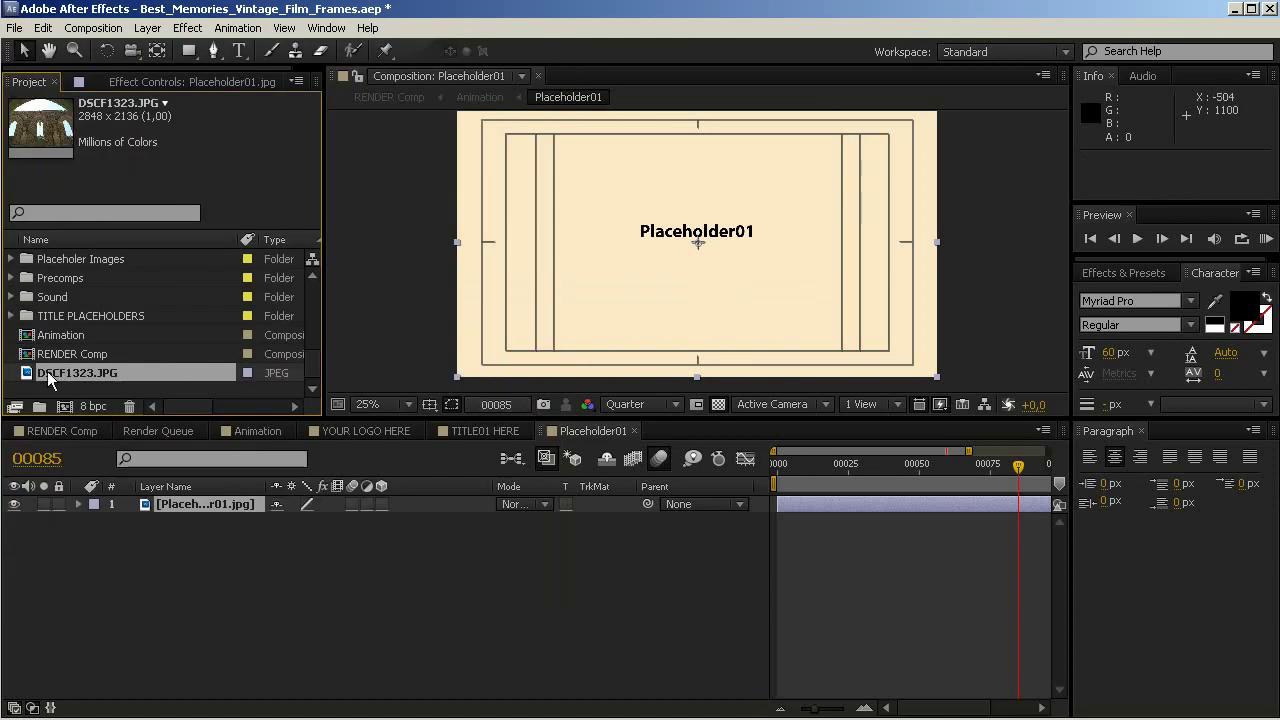
left_click_drag(25, 378, 83, 499)
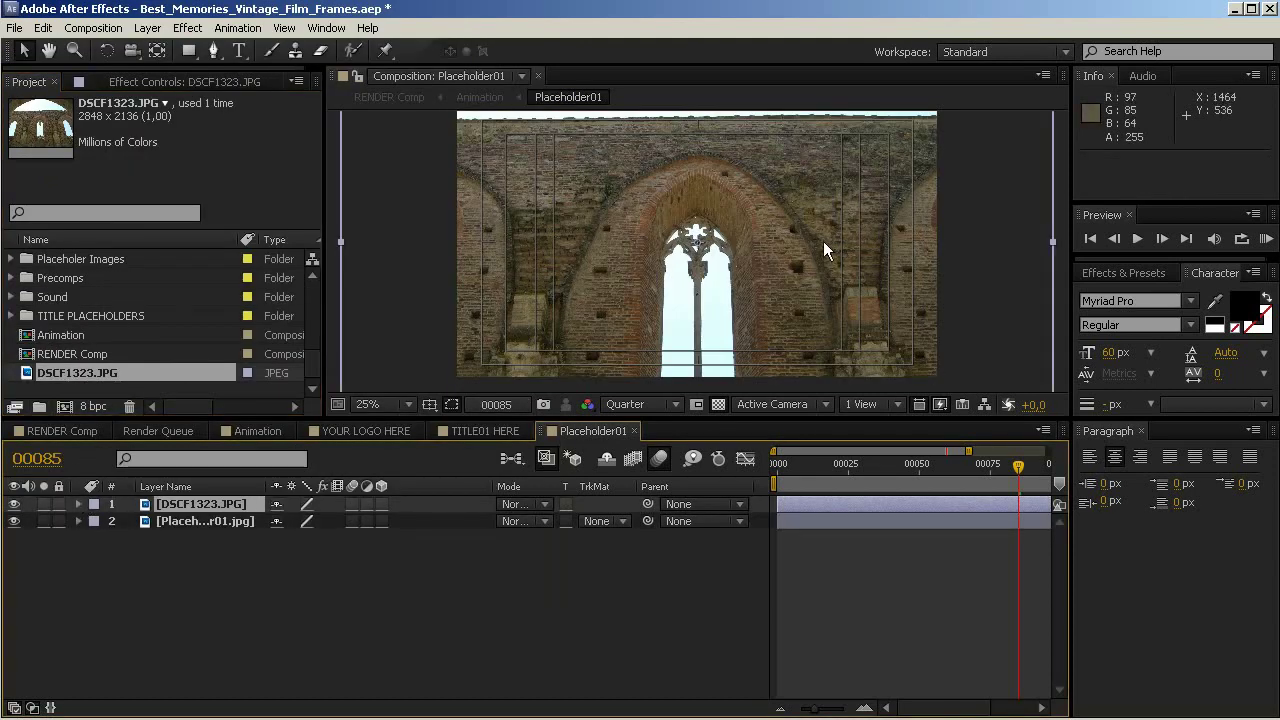
key("comma")
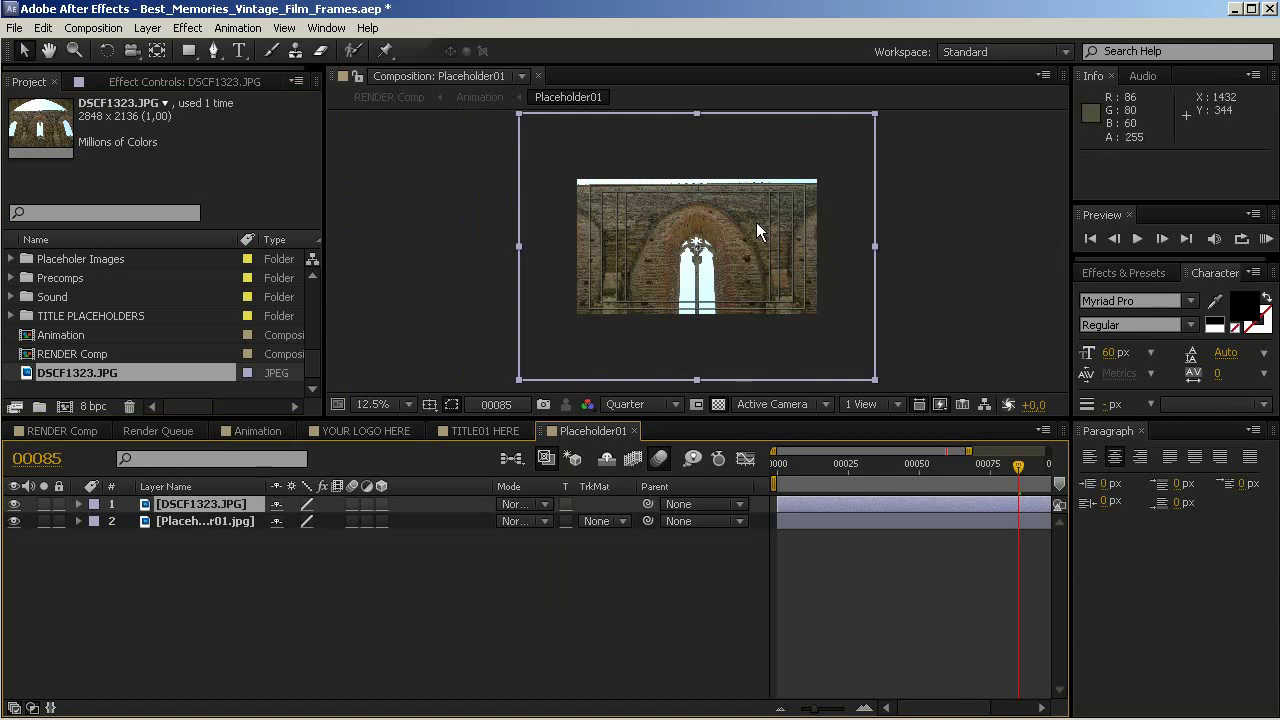
key("s")
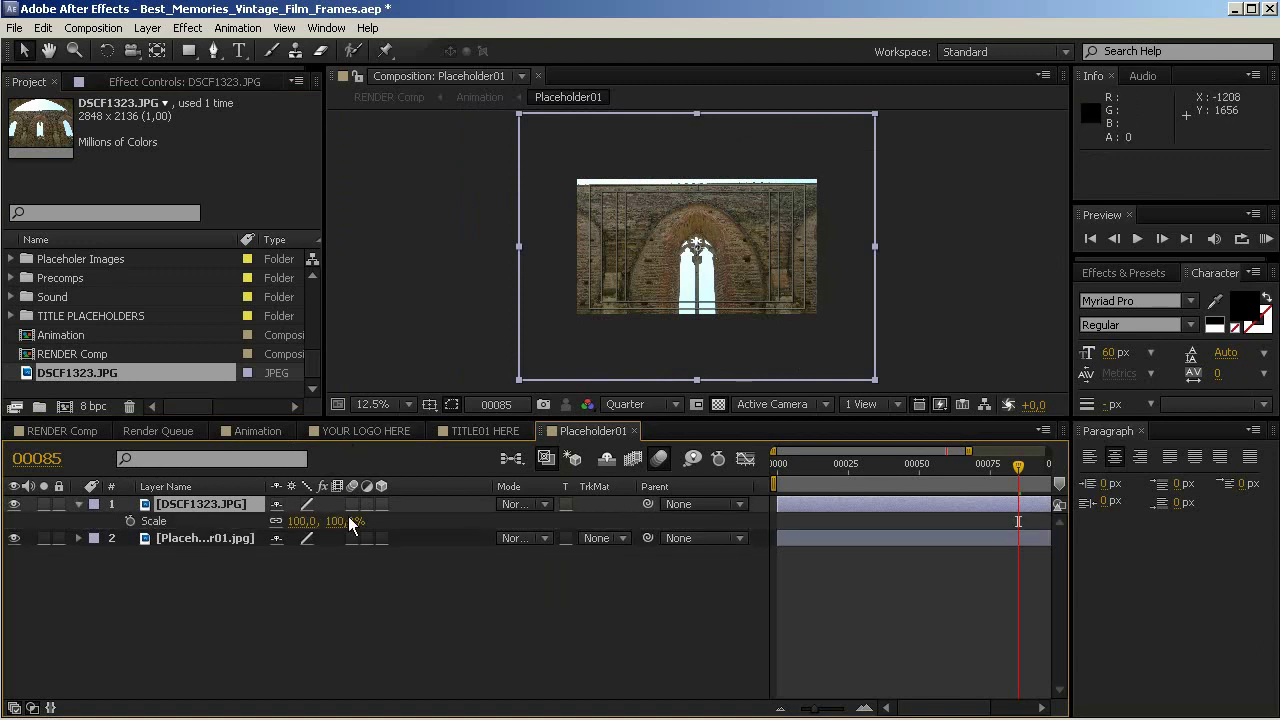
left_click_drag(350, 522, 317, 521)
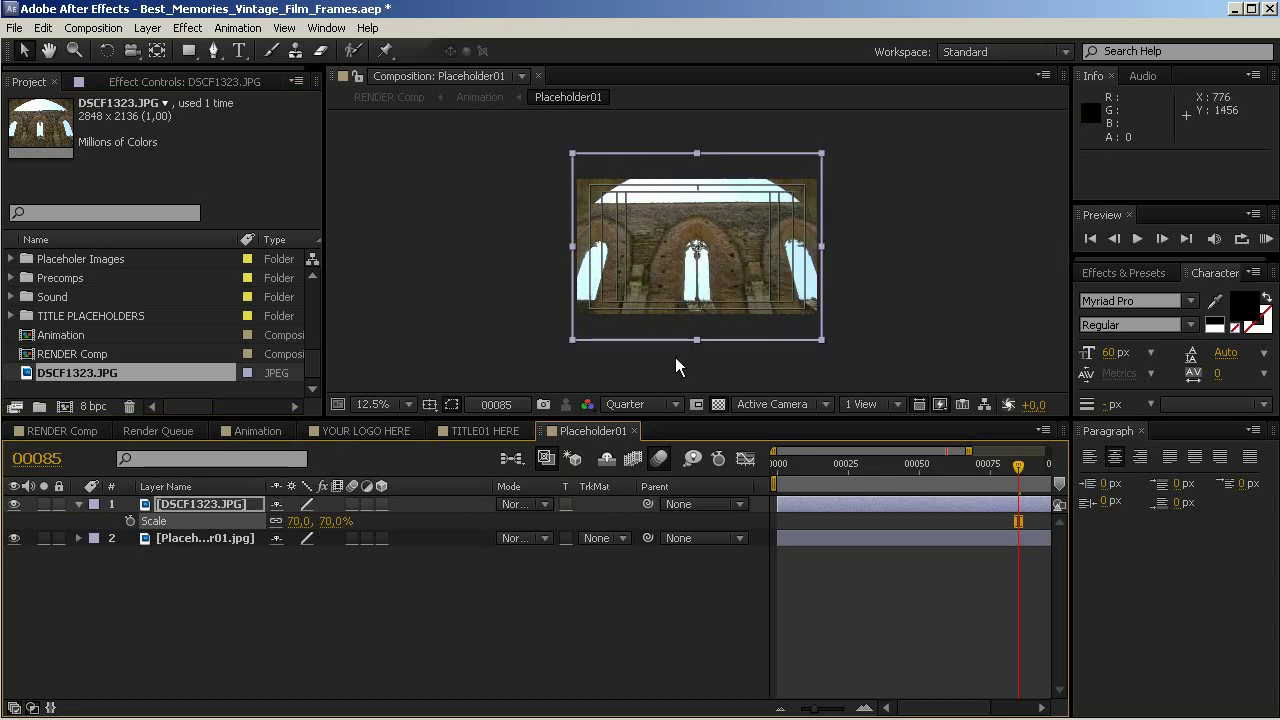
mouse_move(718, 212)
left_mouse_down()
mouse_move(720, 237)
mouse_move(720, 226)
left_mouse_up()
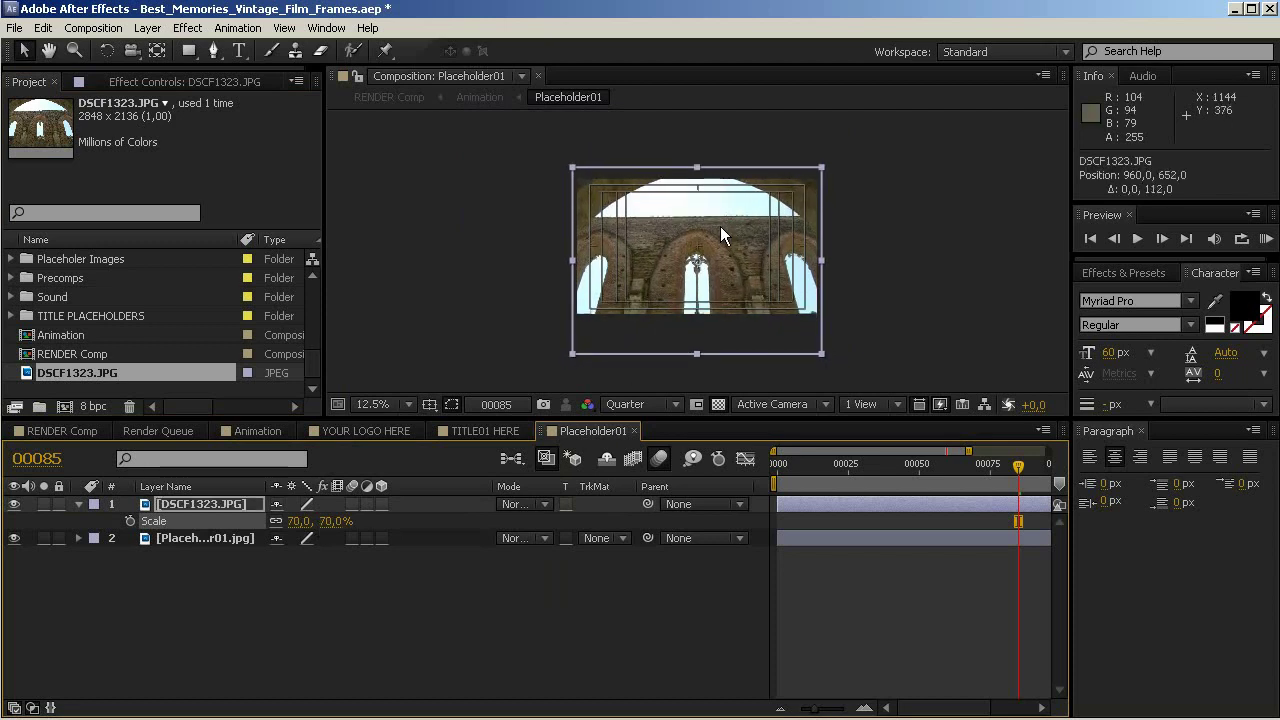
key("period")
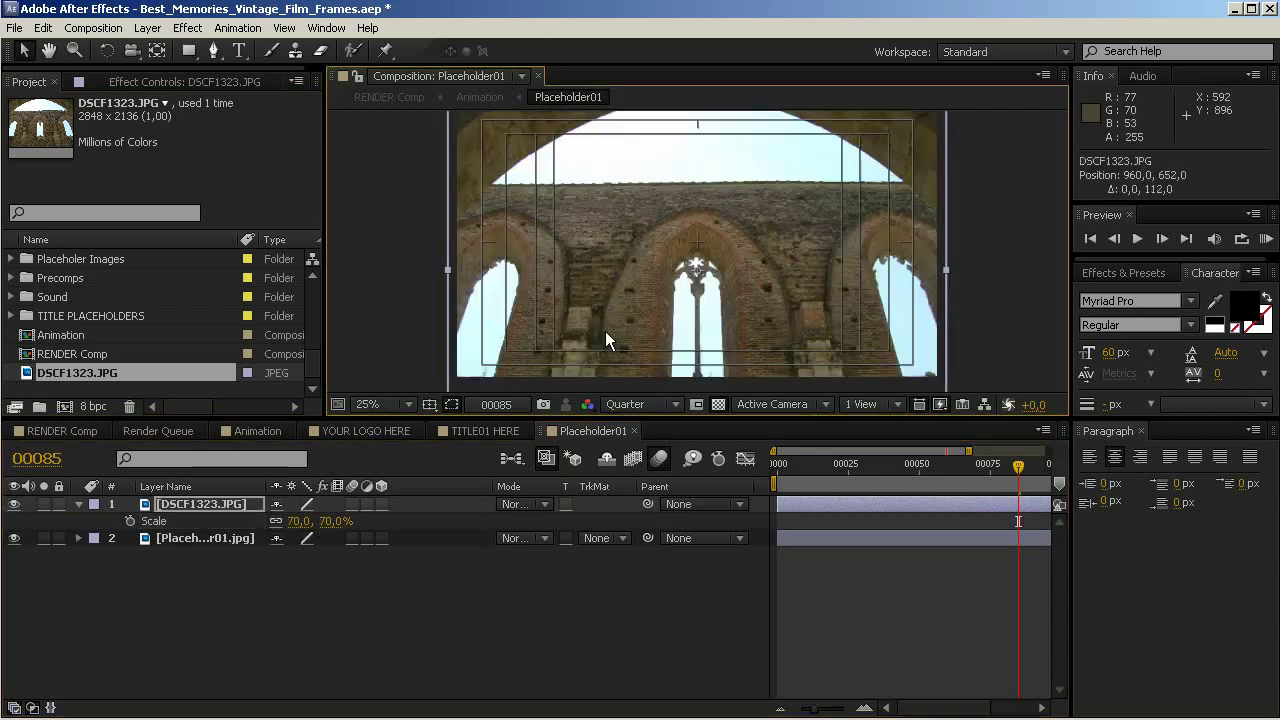
- Set the Animation preview to Half resolution at 50% zoom and pan to inspect the arched windows
left_click(248, 429)
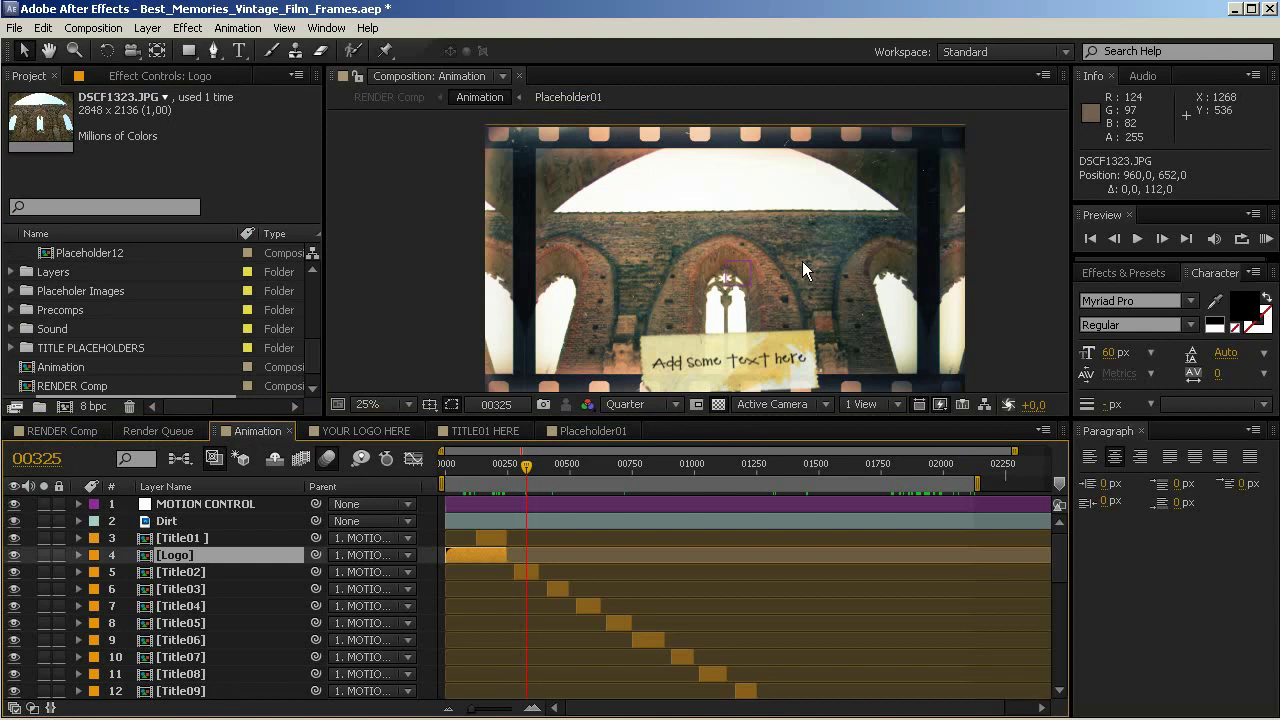
left_click(652, 402)
left_click(652, 470)
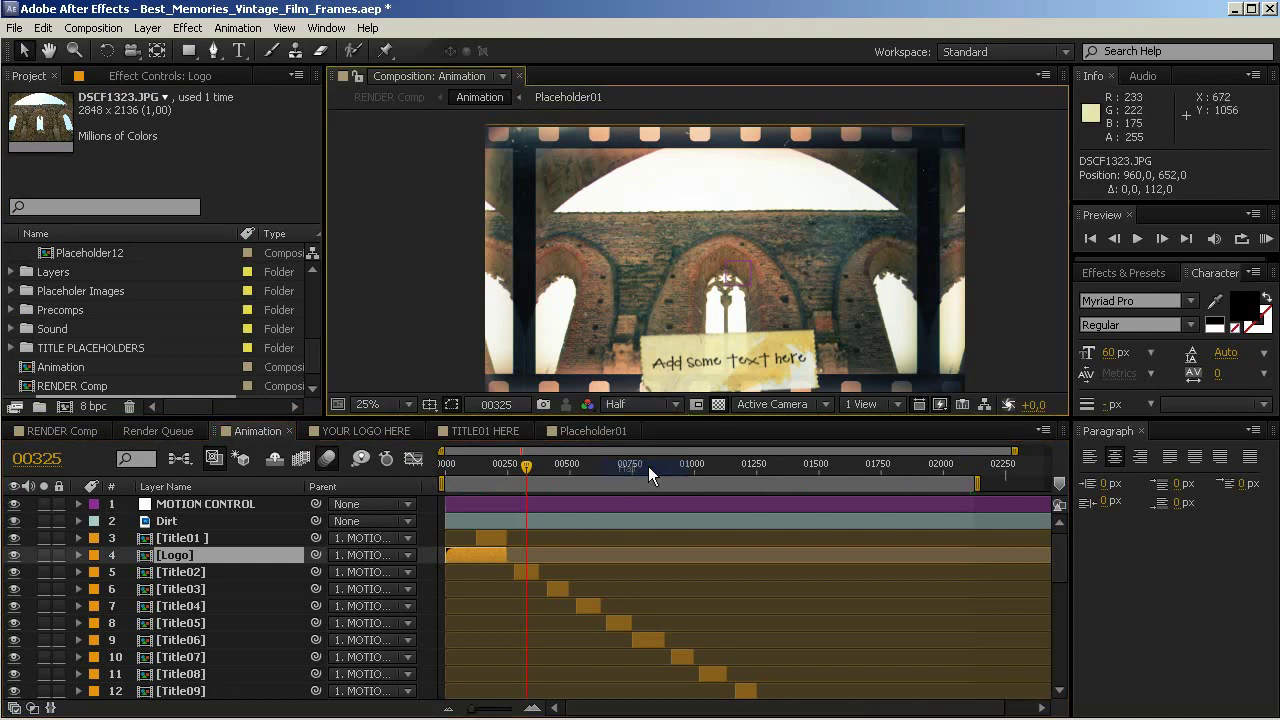
key("period")
key("period")
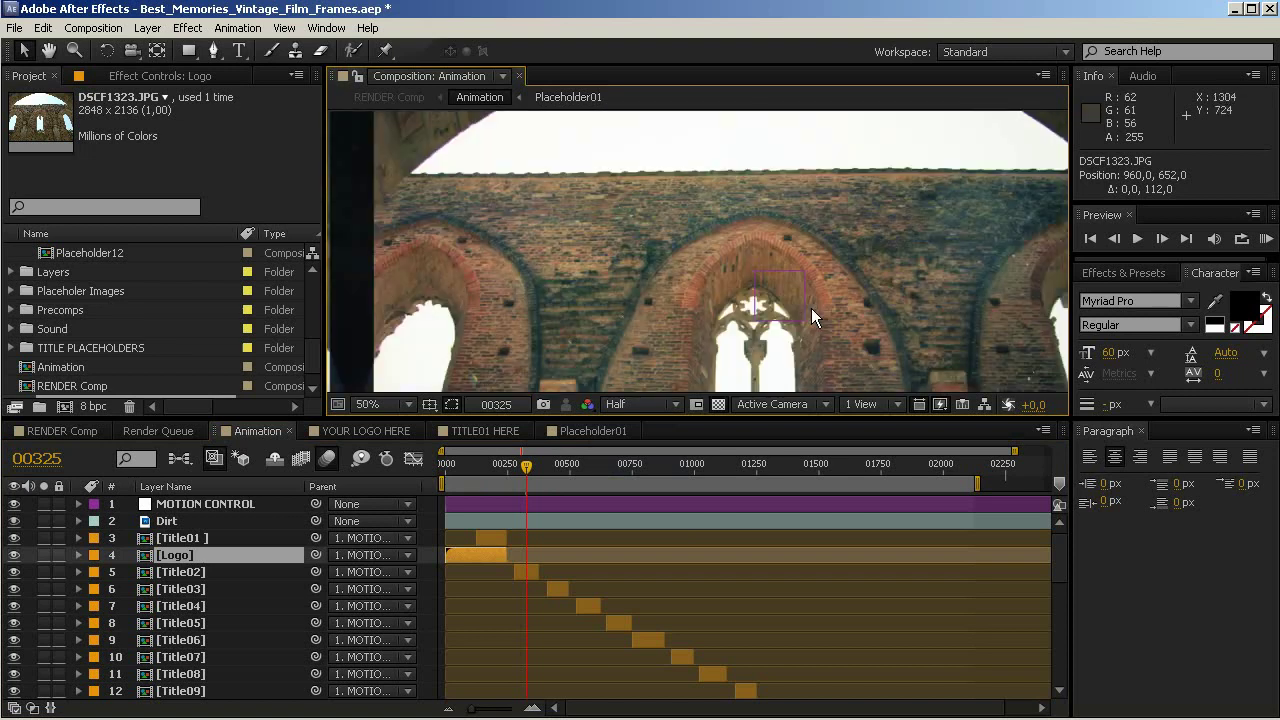
left_click_drag(847, 312, 802, 268)
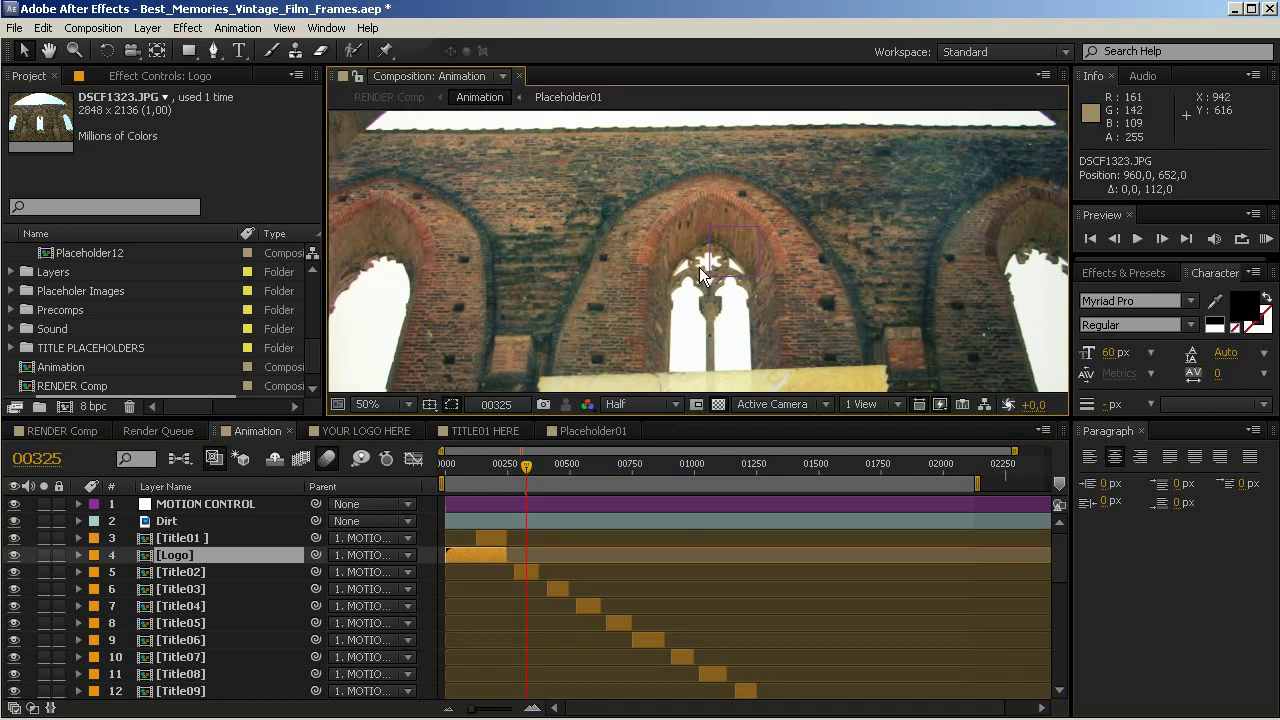
- Switch back to the Placeholder01 composition with the DSCF1323.JPG photo
left_click(606, 427)
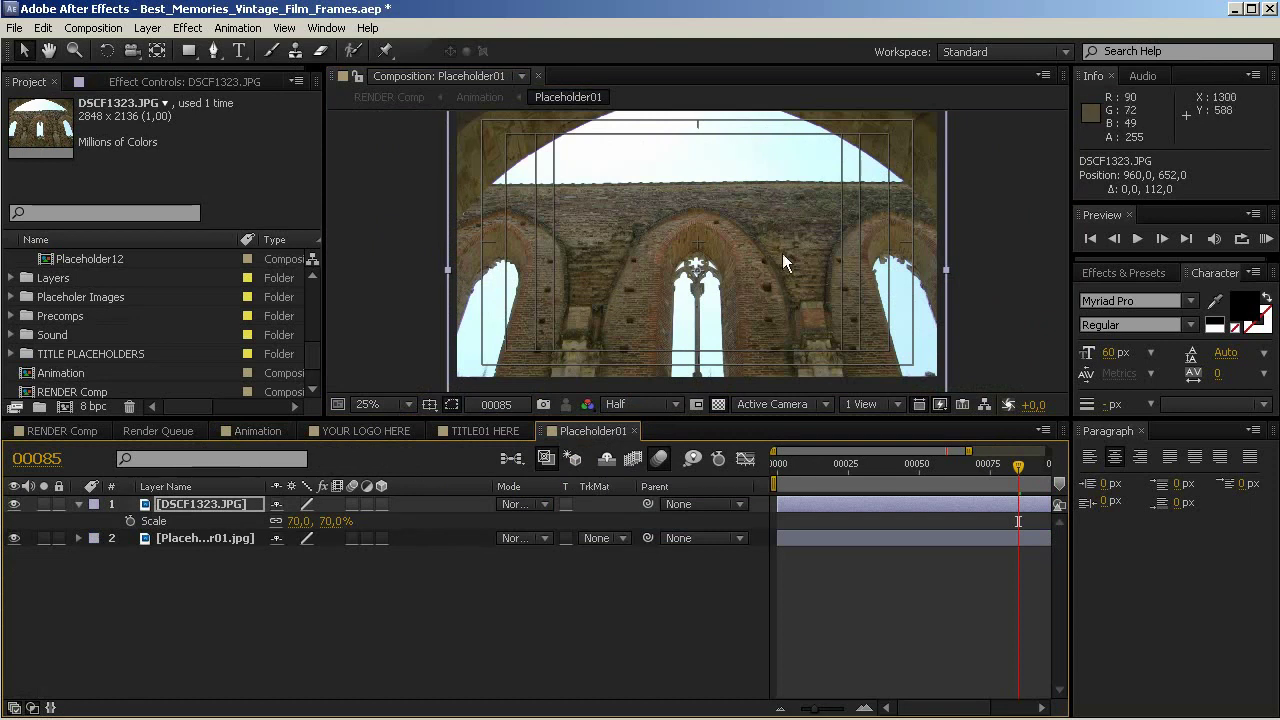
left_click(259, 430)
scroll(680, 200, "down", 2)
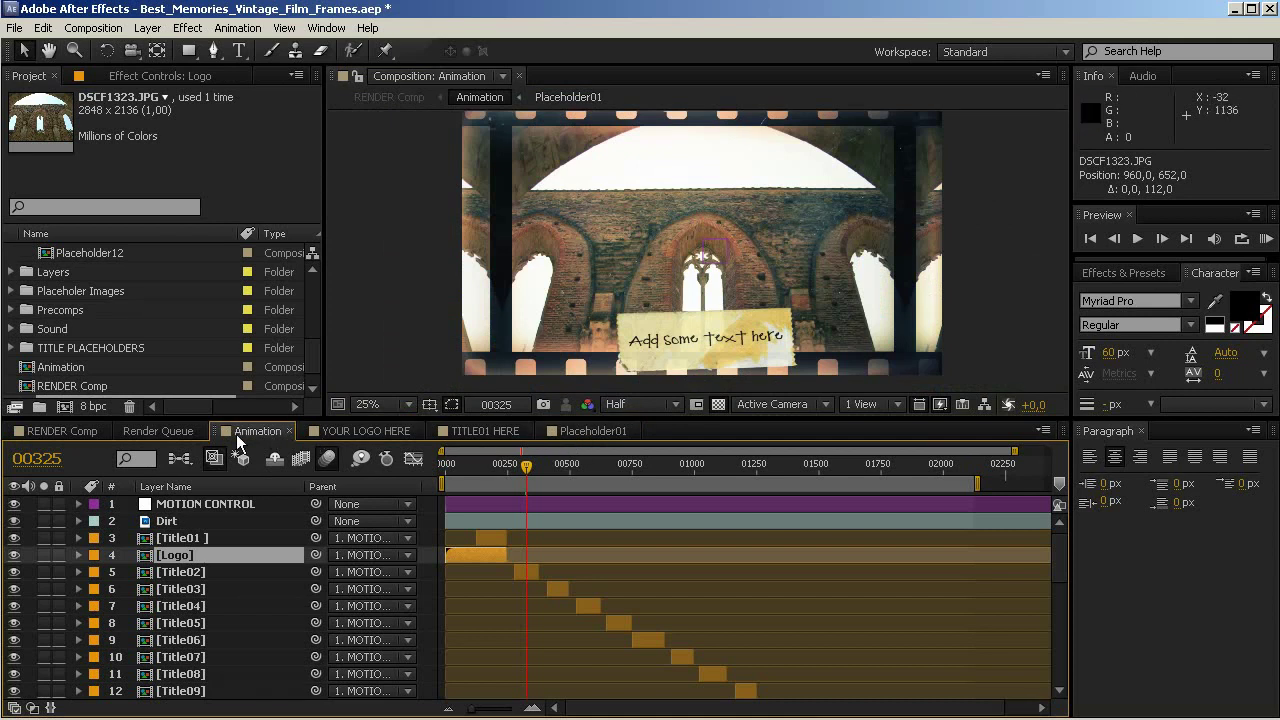
left_click(580, 430)
- Delete the DSCF1323.JPG photo layer from Placeholder01
left_click(229, 503)
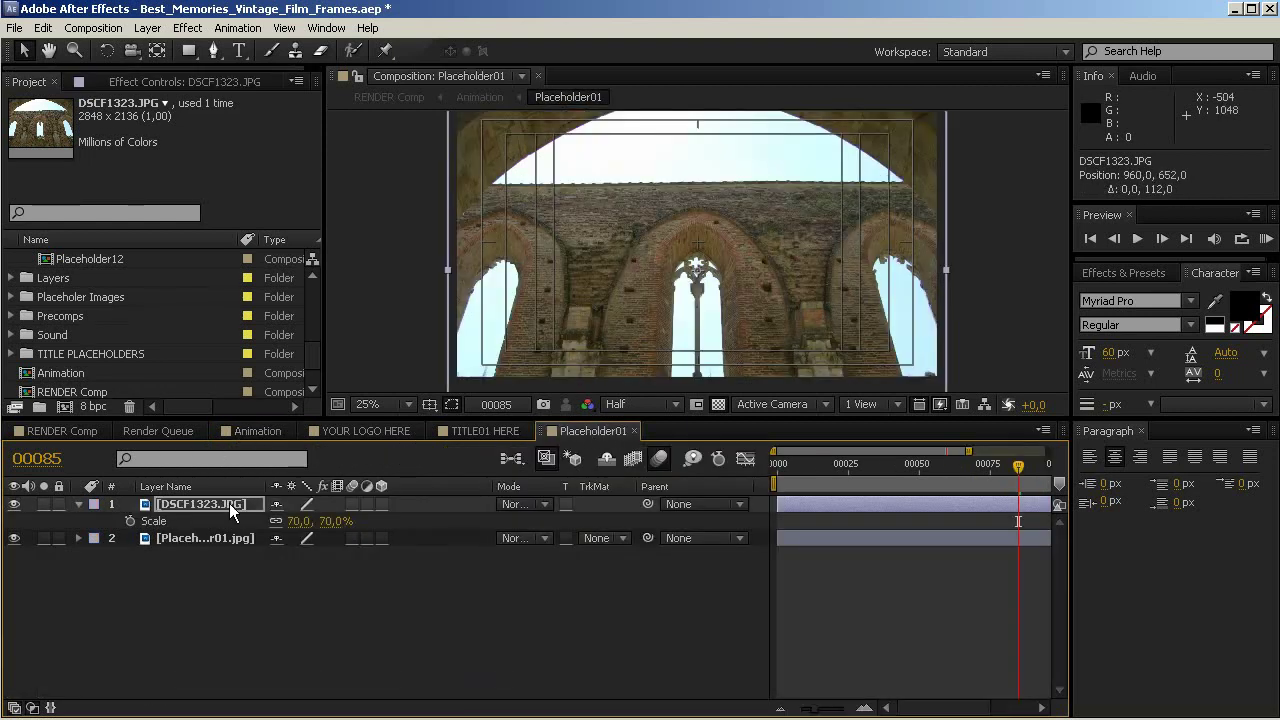
left_click(229, 503)
key("Delete")
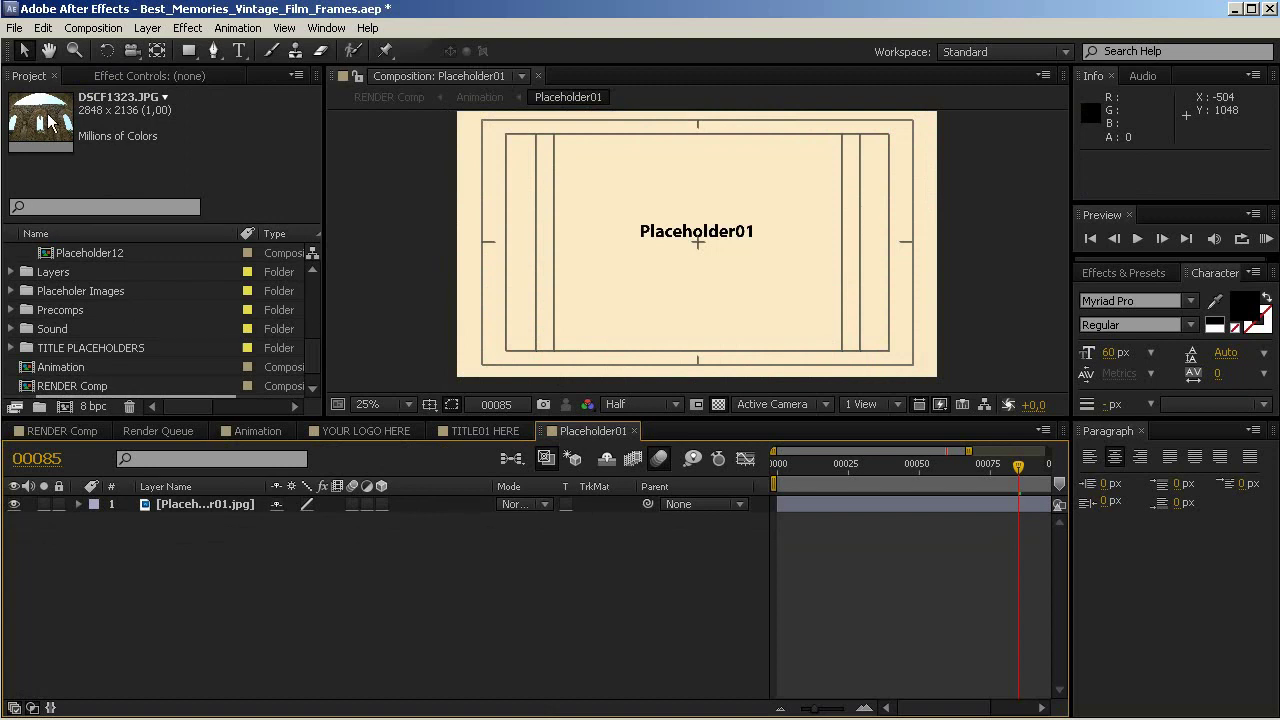
- Import the GOPR2360.MP4 clip from the 100GOPRO folder
left_click(15, 28)
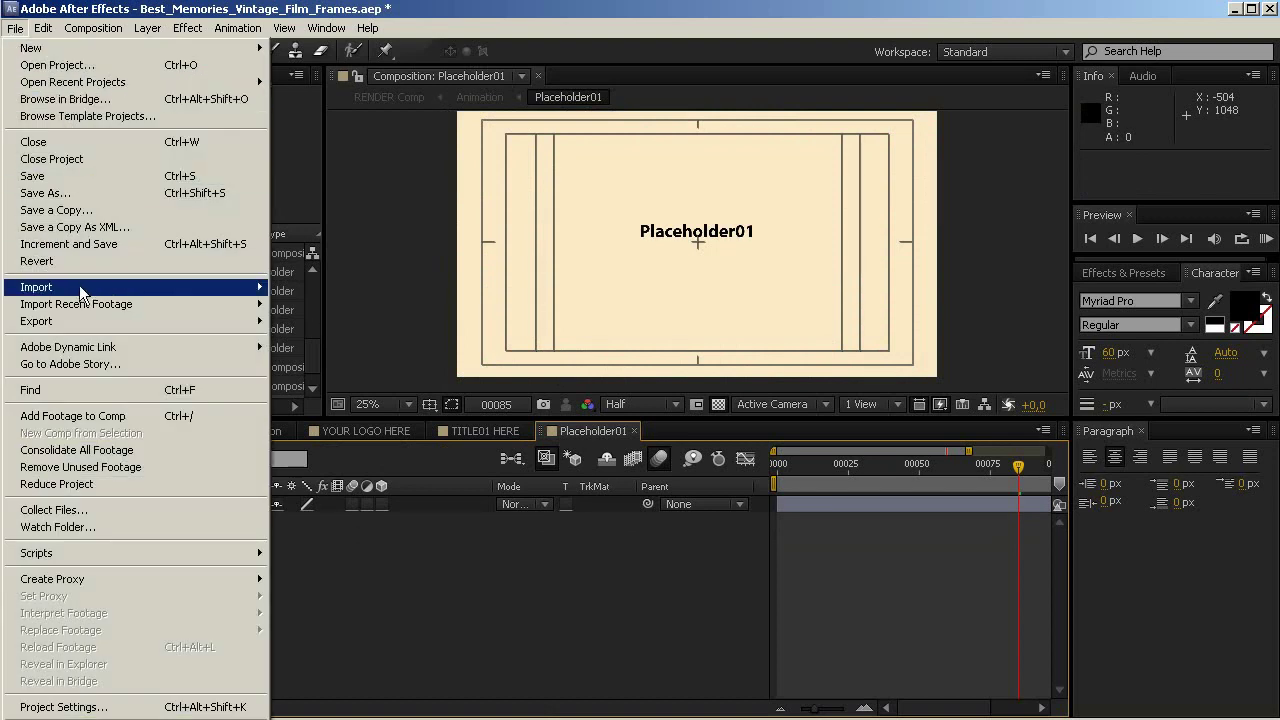
mouse_move(152, 290)
left_click(305, 287)
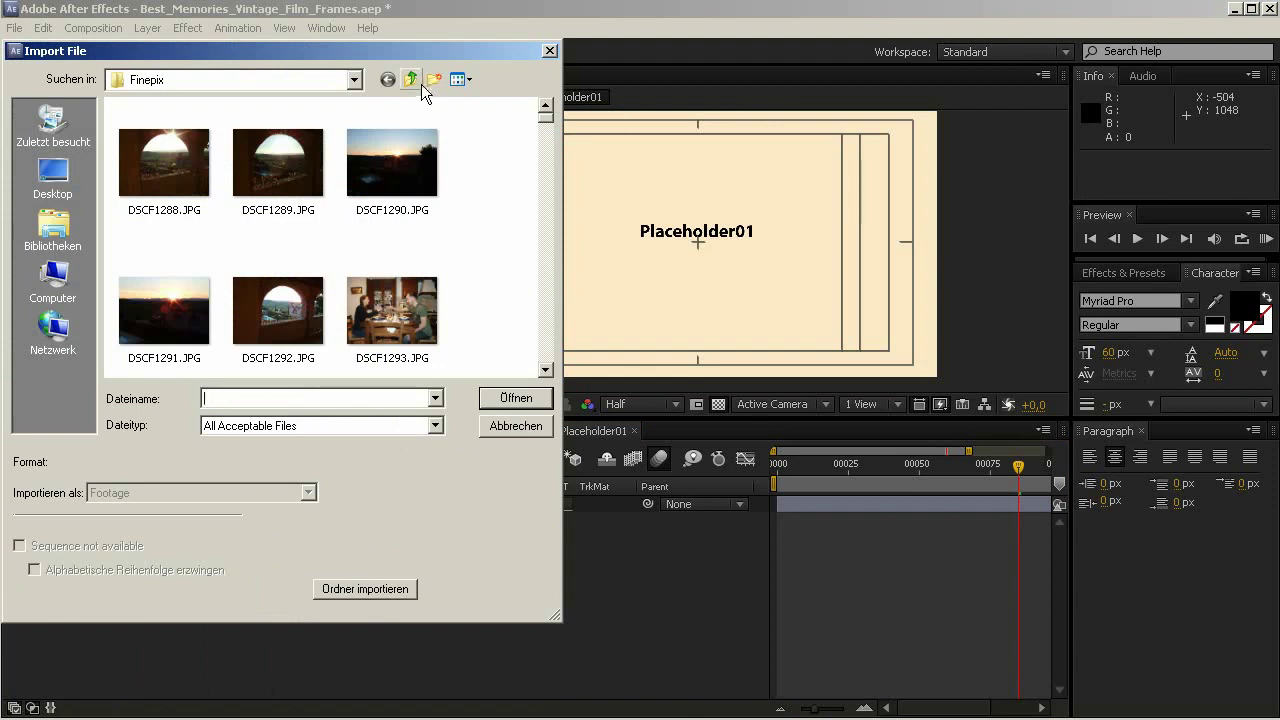
left_click(411, 80)
double_click(158, 126)
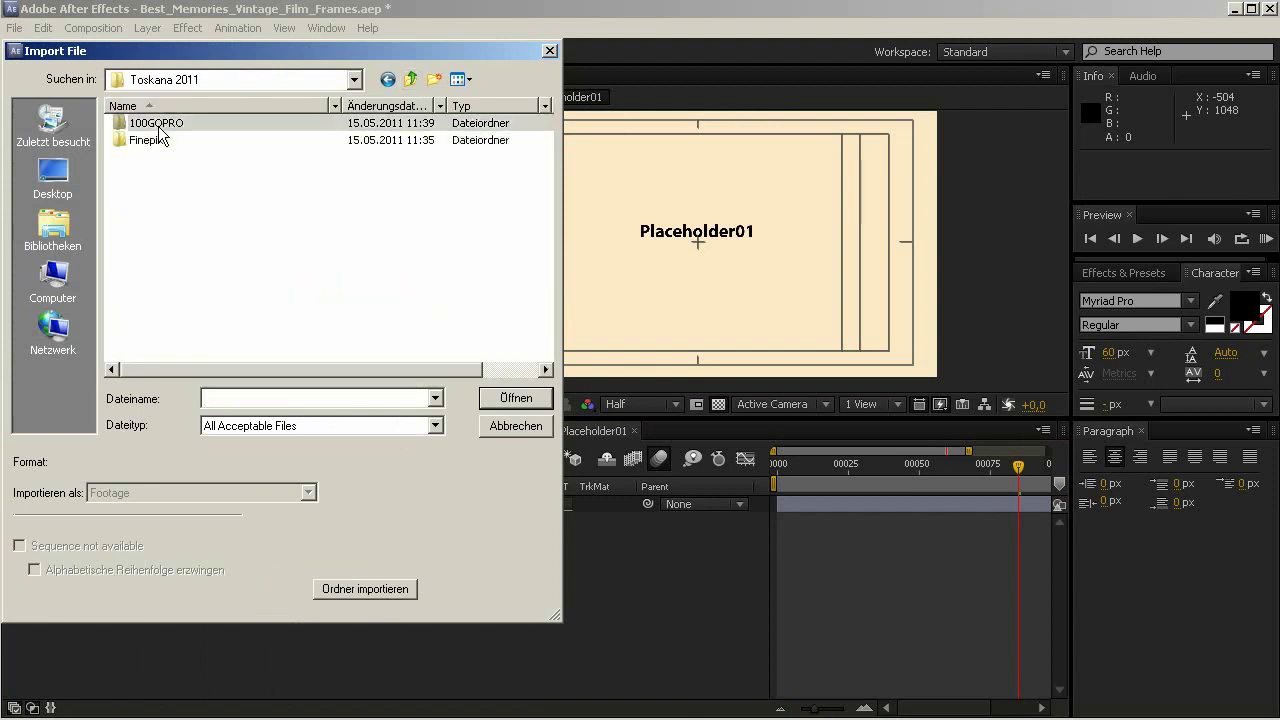
scroll(436, 253, "down", 2)
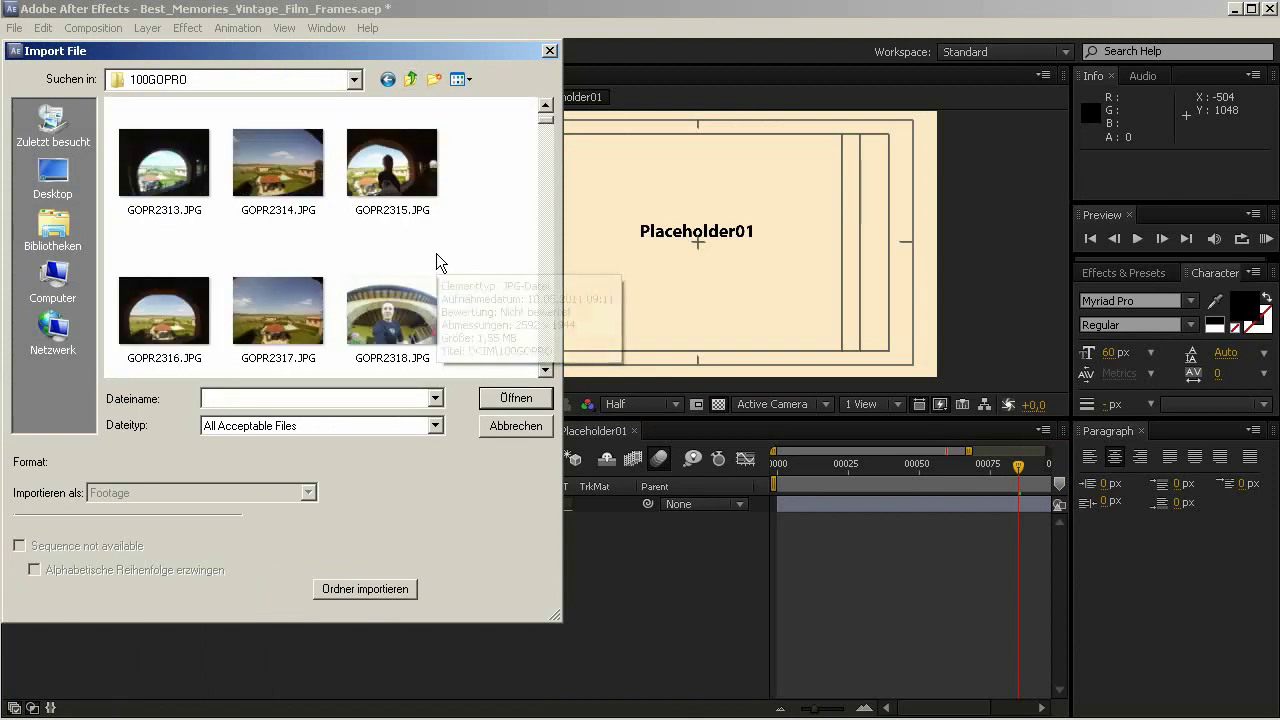
scroll(460, 270, "down", 2)
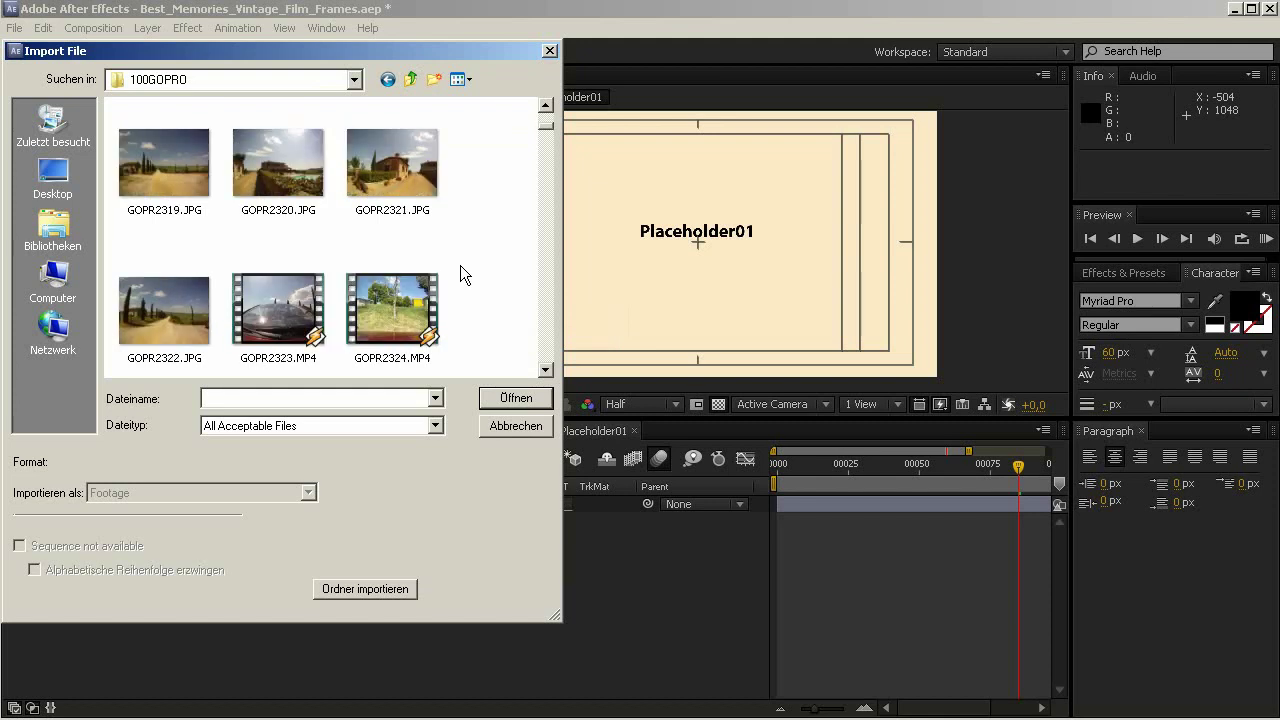
scroll(460, 265, "down", 3)
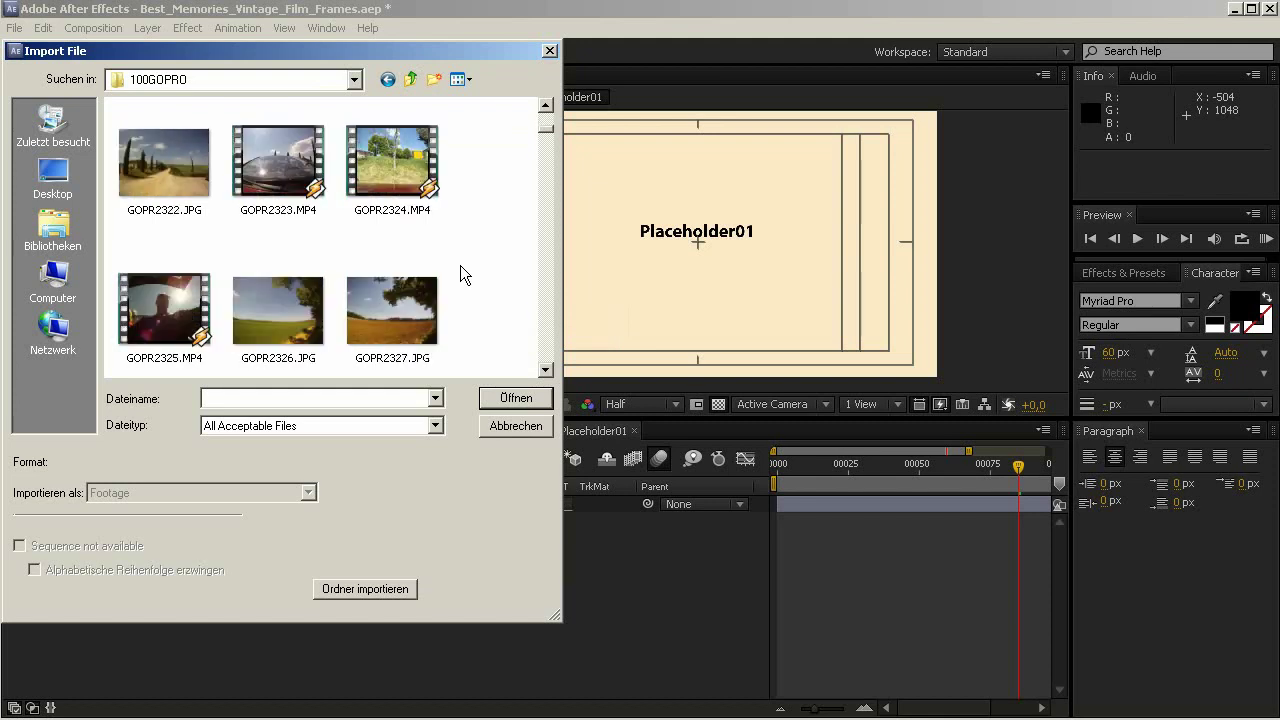
scroll(442, 272, "down", 2)
scroll(444, 273, "down", 5)
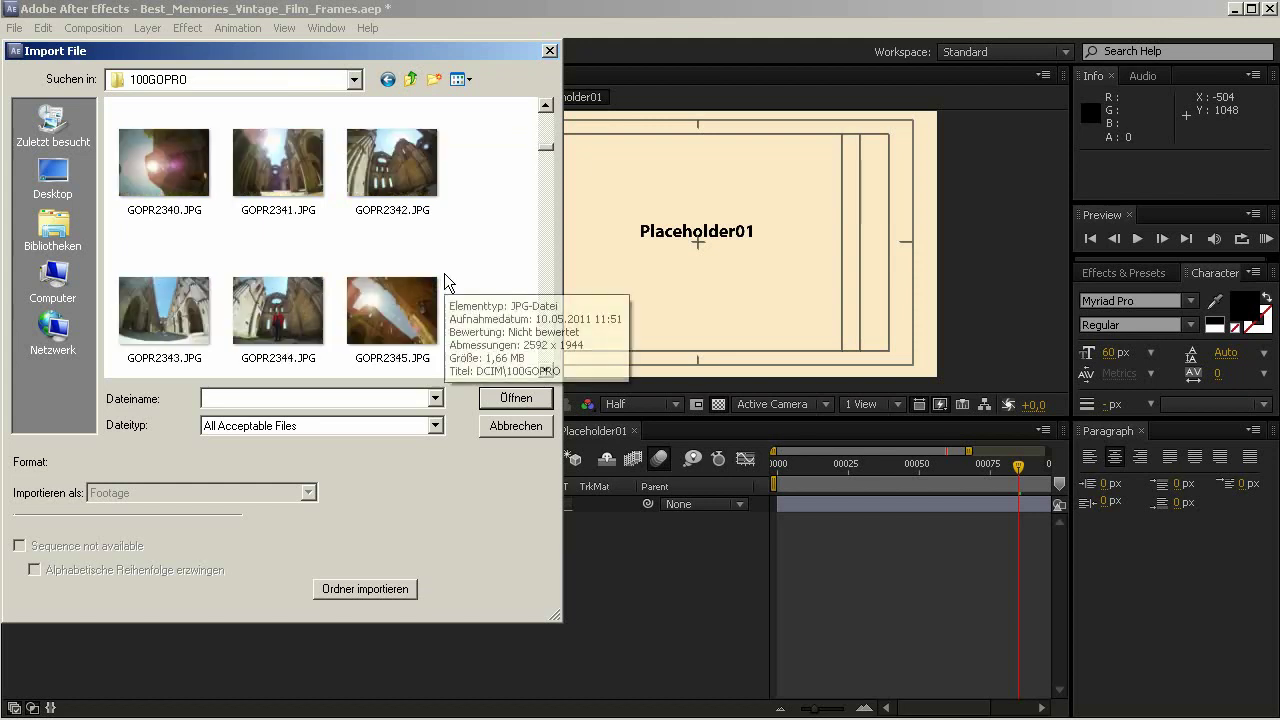
scroll(444, 273, "down", 3)
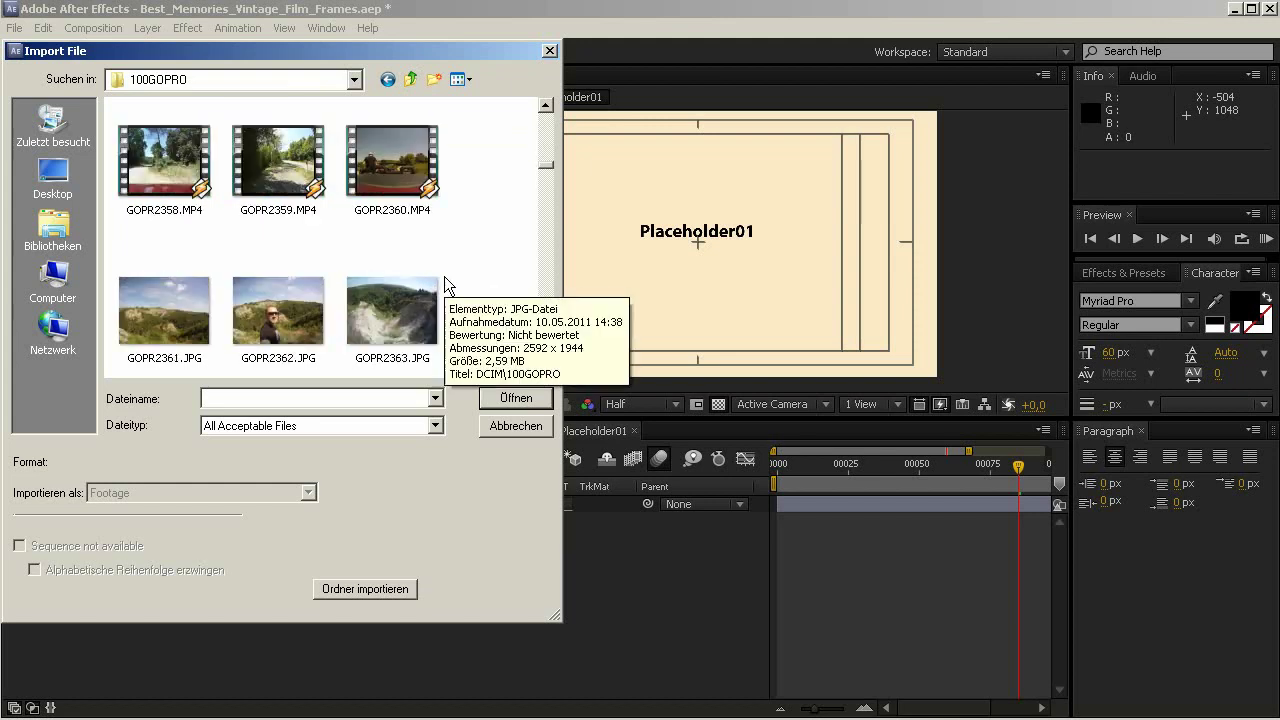
left_click(383, 155)
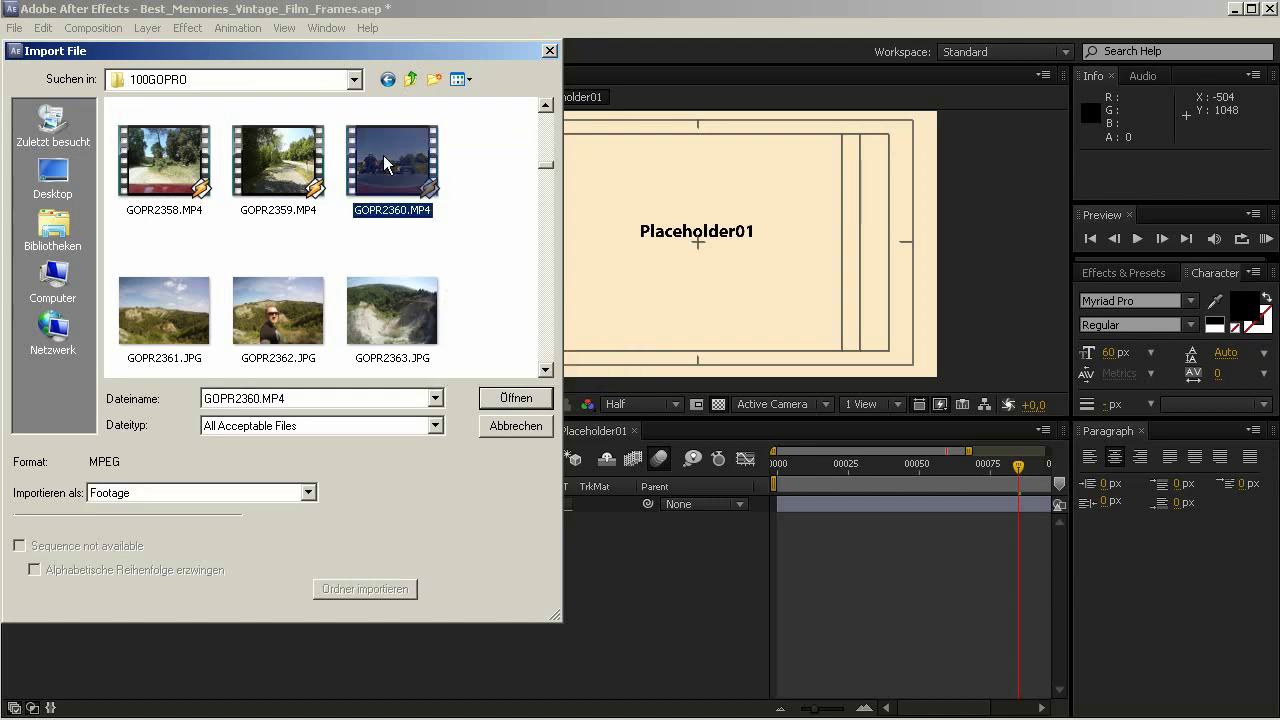
- Place GOPR2360.MP4 as the top Placeholder01 layer and hide the placeholder artwork
left_click(516, 397)
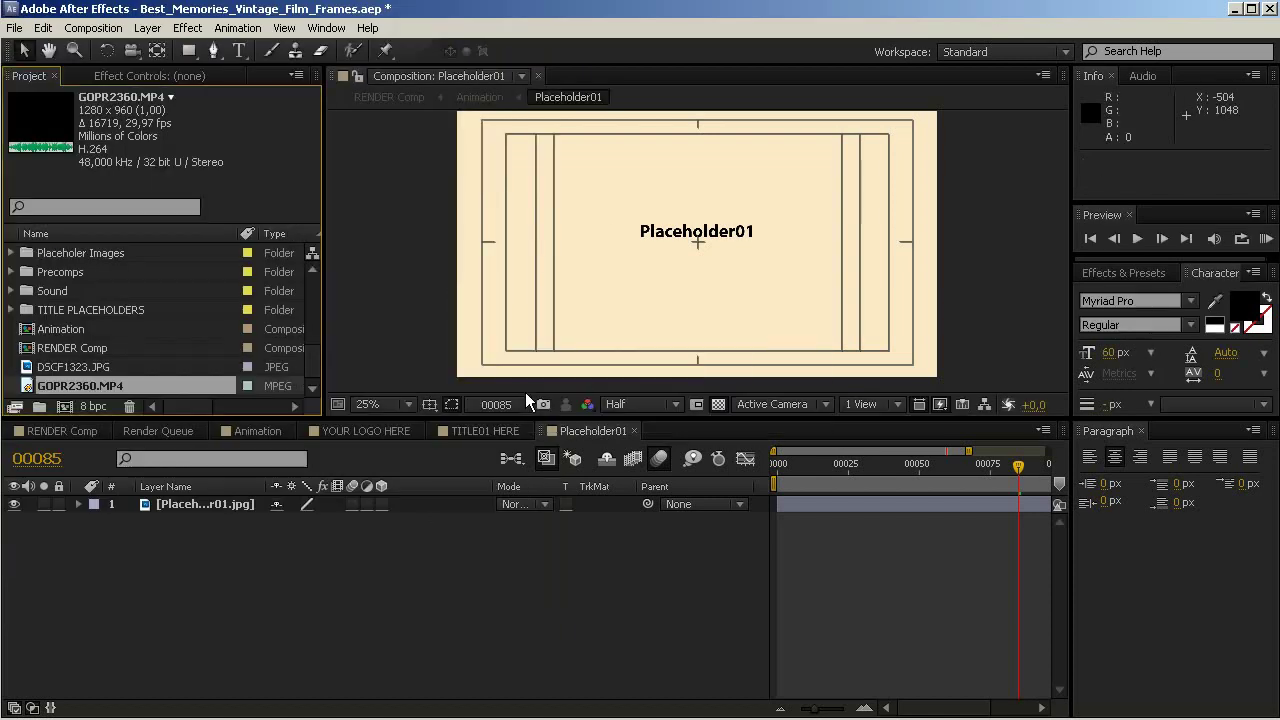
left_click_drag(29, 392, 110, 495)
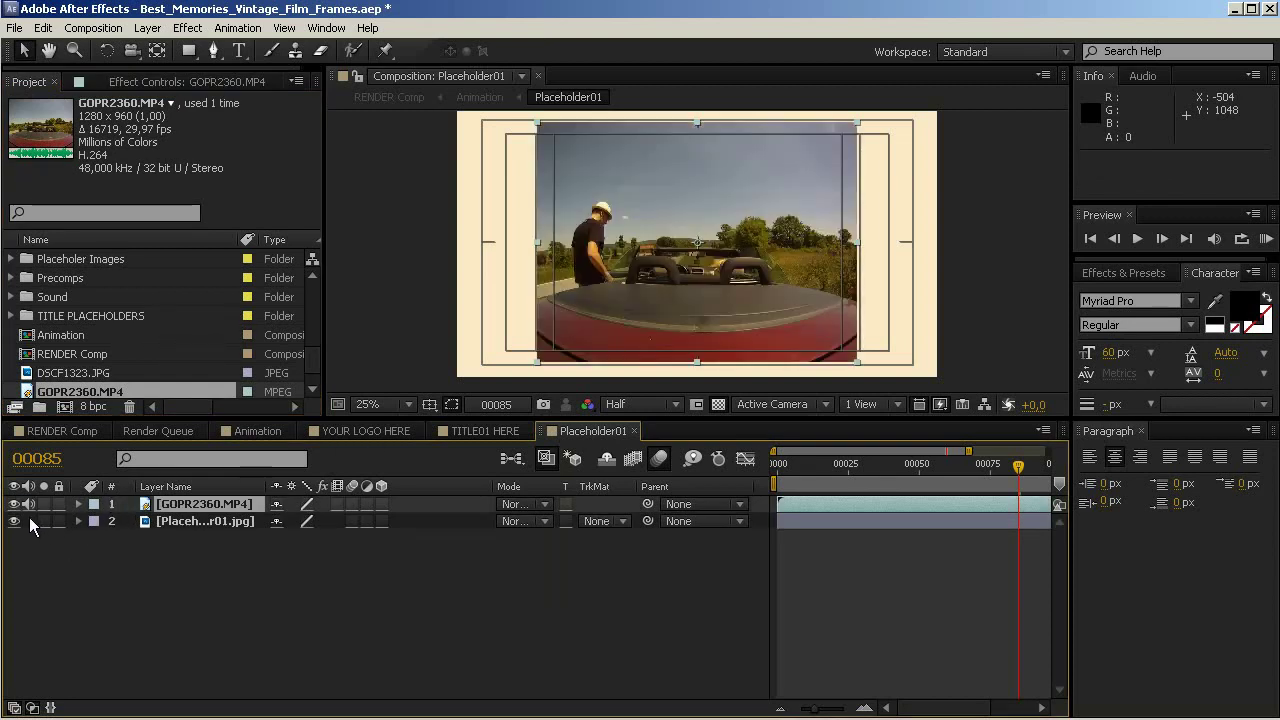
left_click(15, 521)
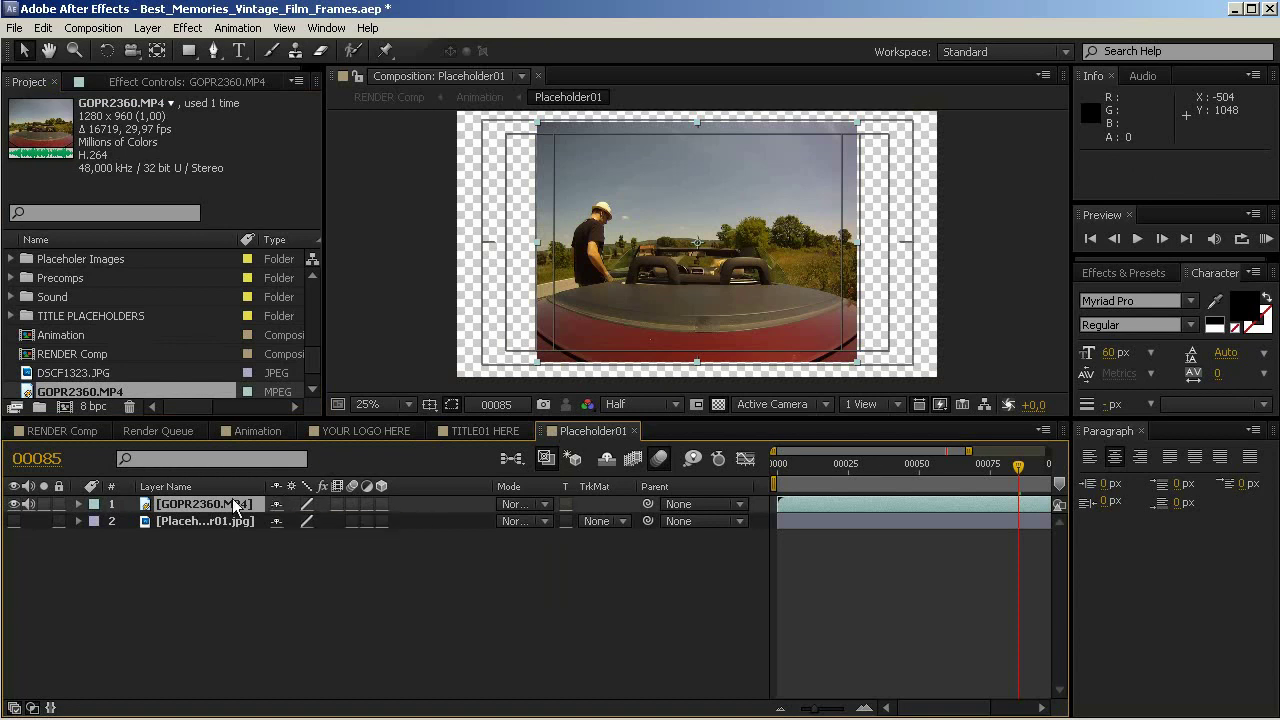
- Scale the video to 152% and shift it earlier in time, then view it in Animation
key("s")
left_click_drag(334, 523, 388, 525)
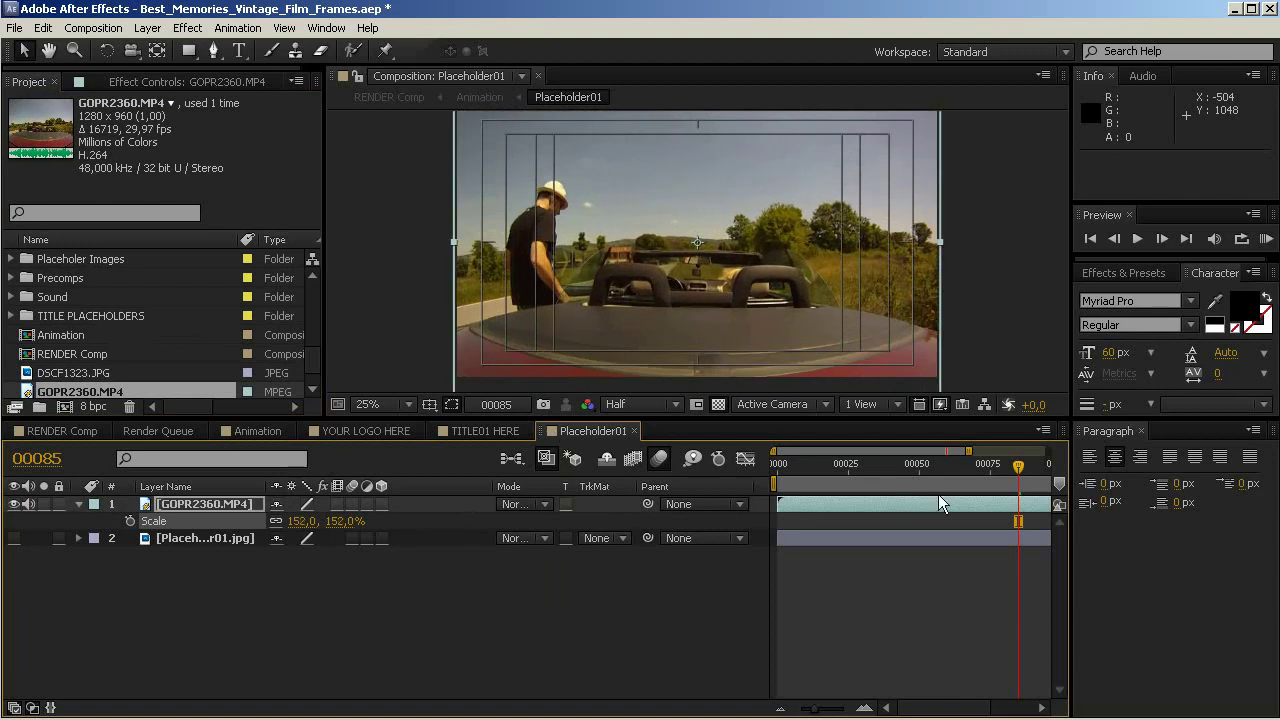
left_click_drag(941, 497, 664, 508)
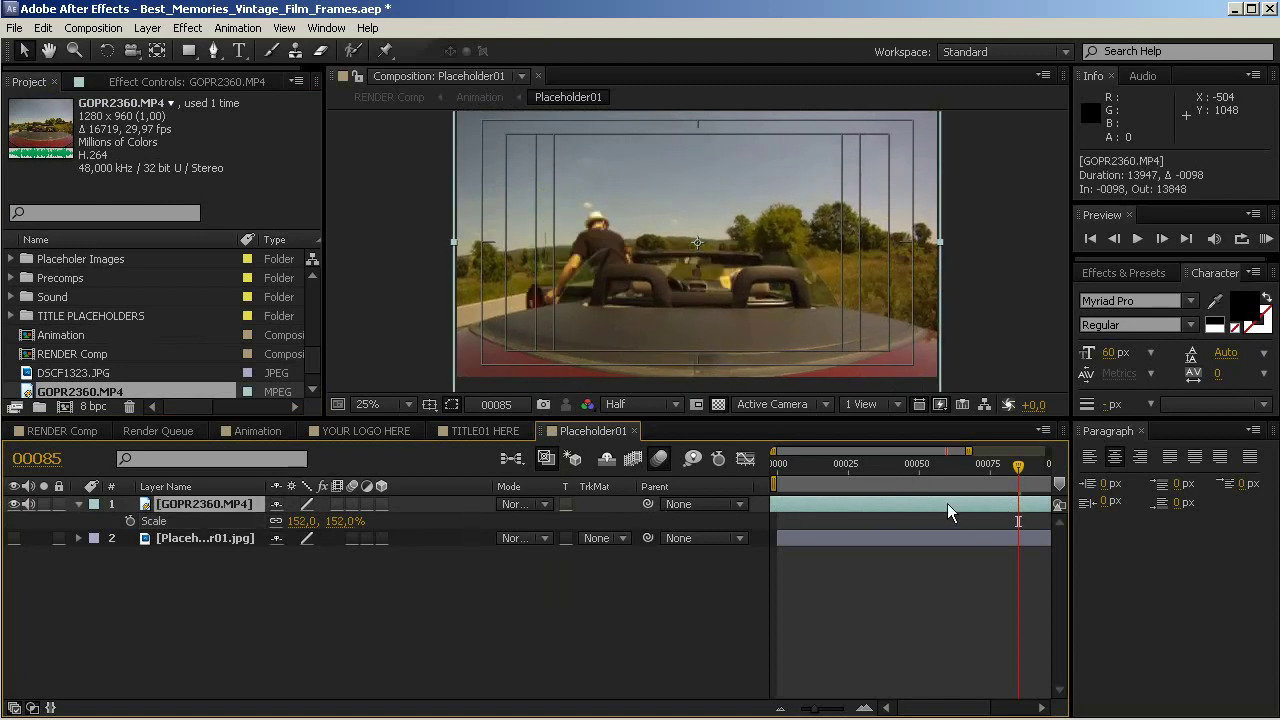
left_click_drag(947, 503, 770, 502)
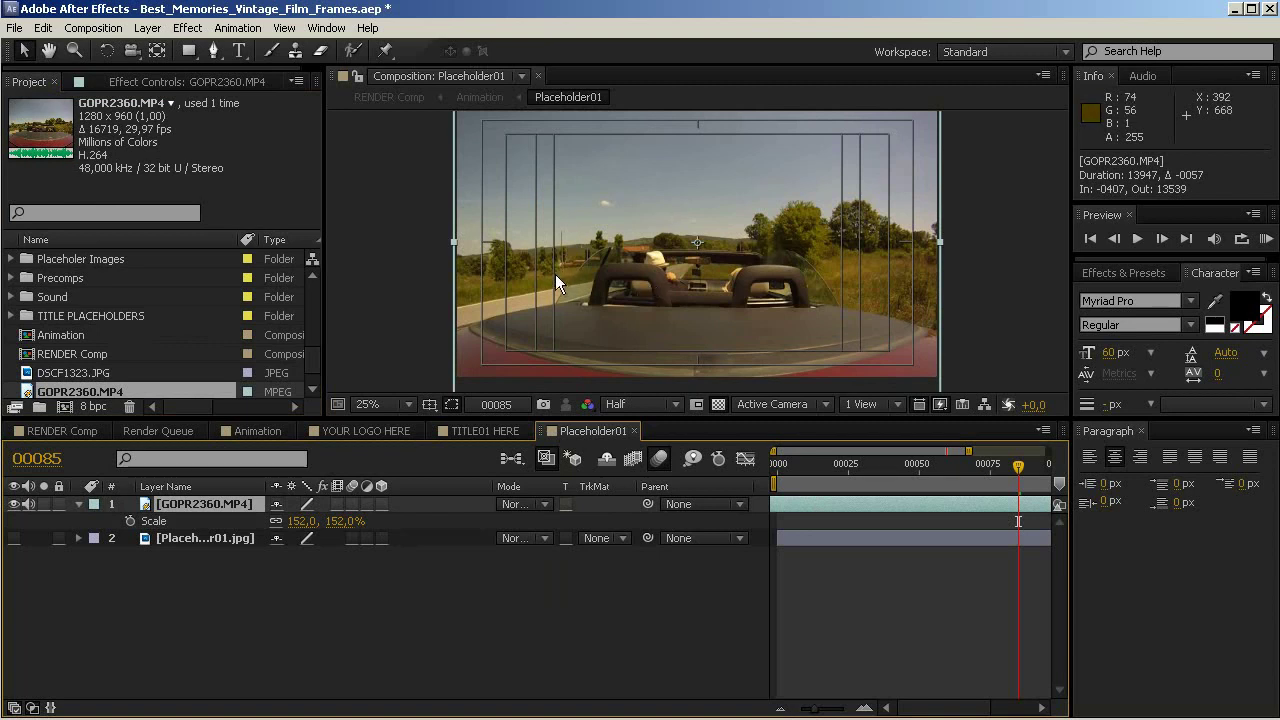
left_click(252, 431)
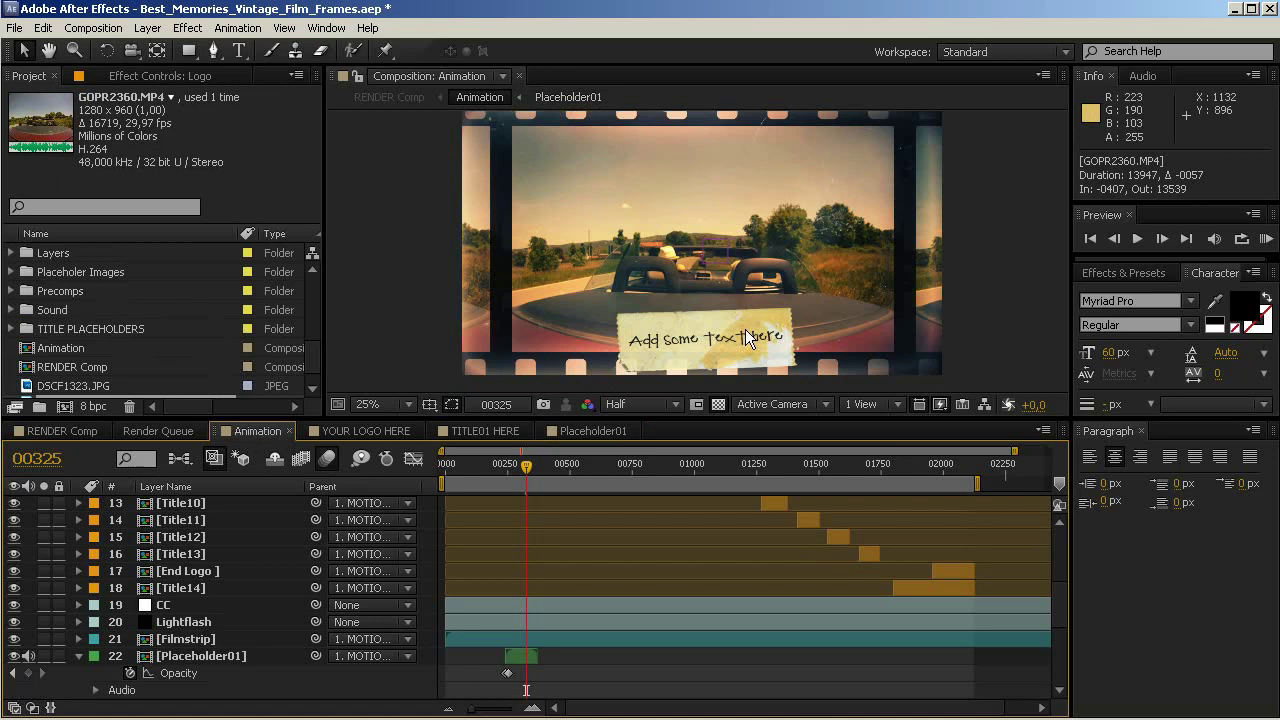
- Change the TITLE02 HERE caption text to "What a nice journey"
left_click(20, 352)
left_click(11, 329)
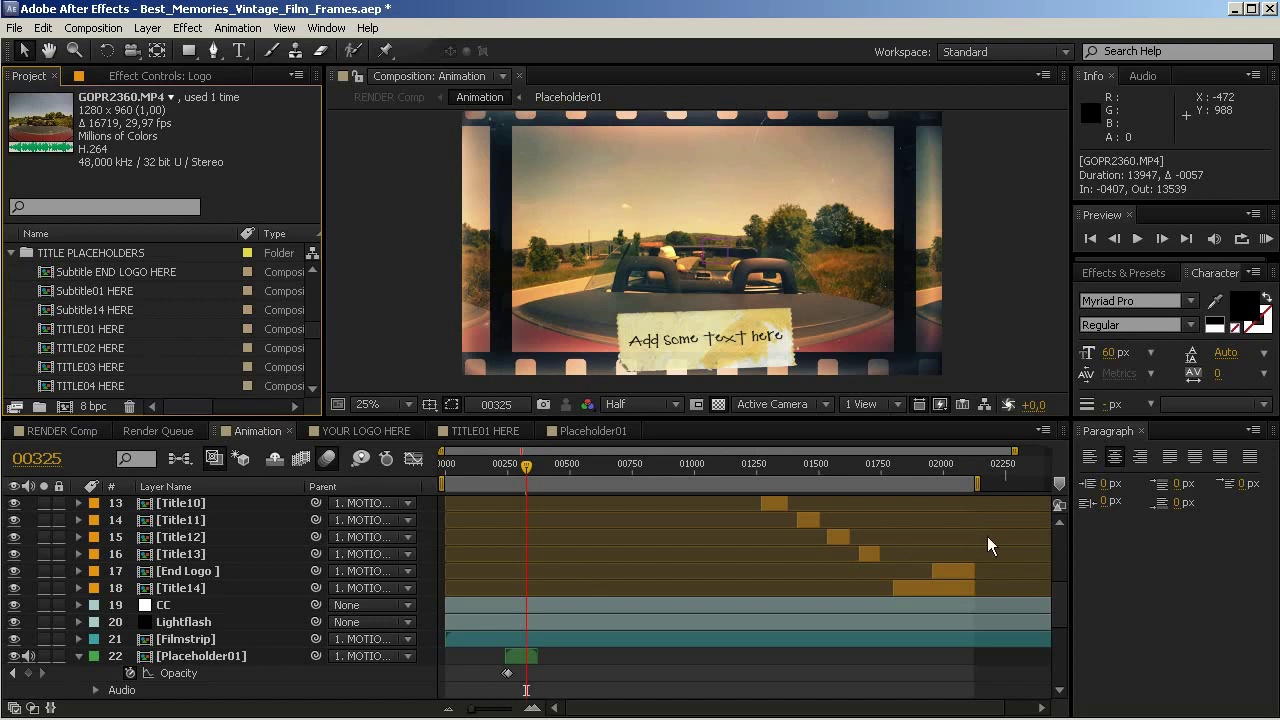
left_click_drag(1066, 600, 1061, 555)
left_click(202, 556)
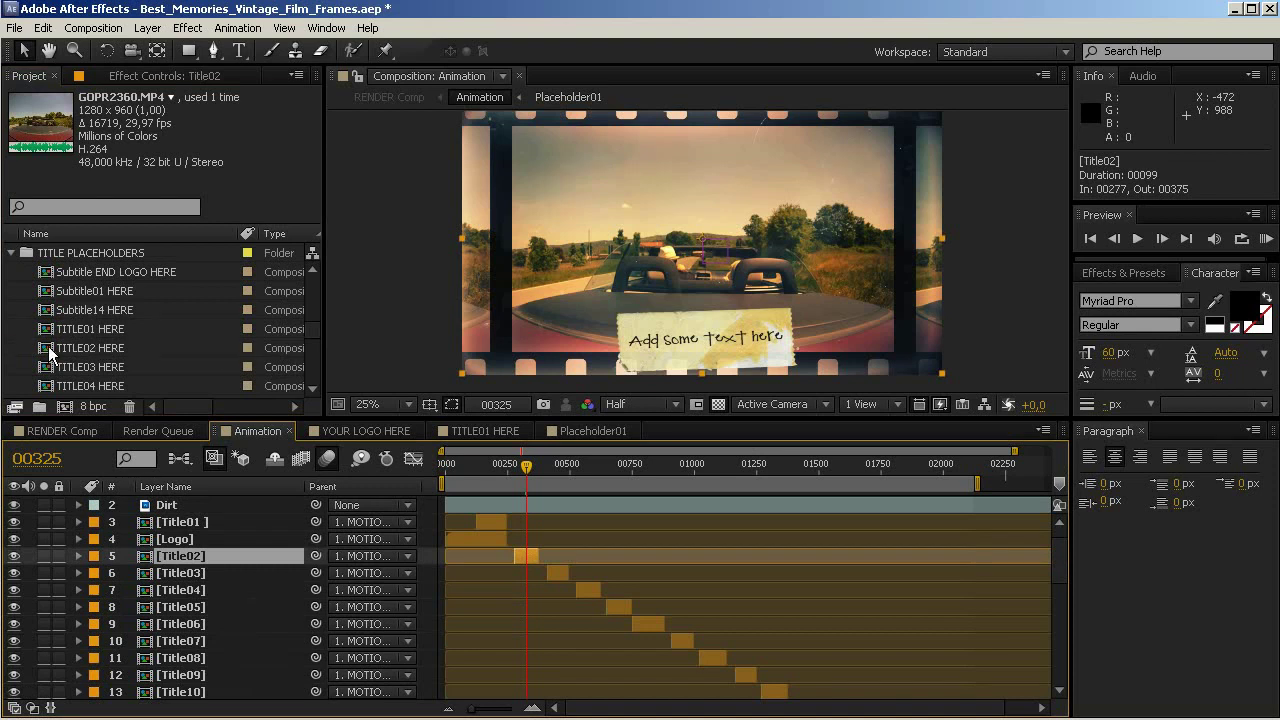
double_click(48, 346)
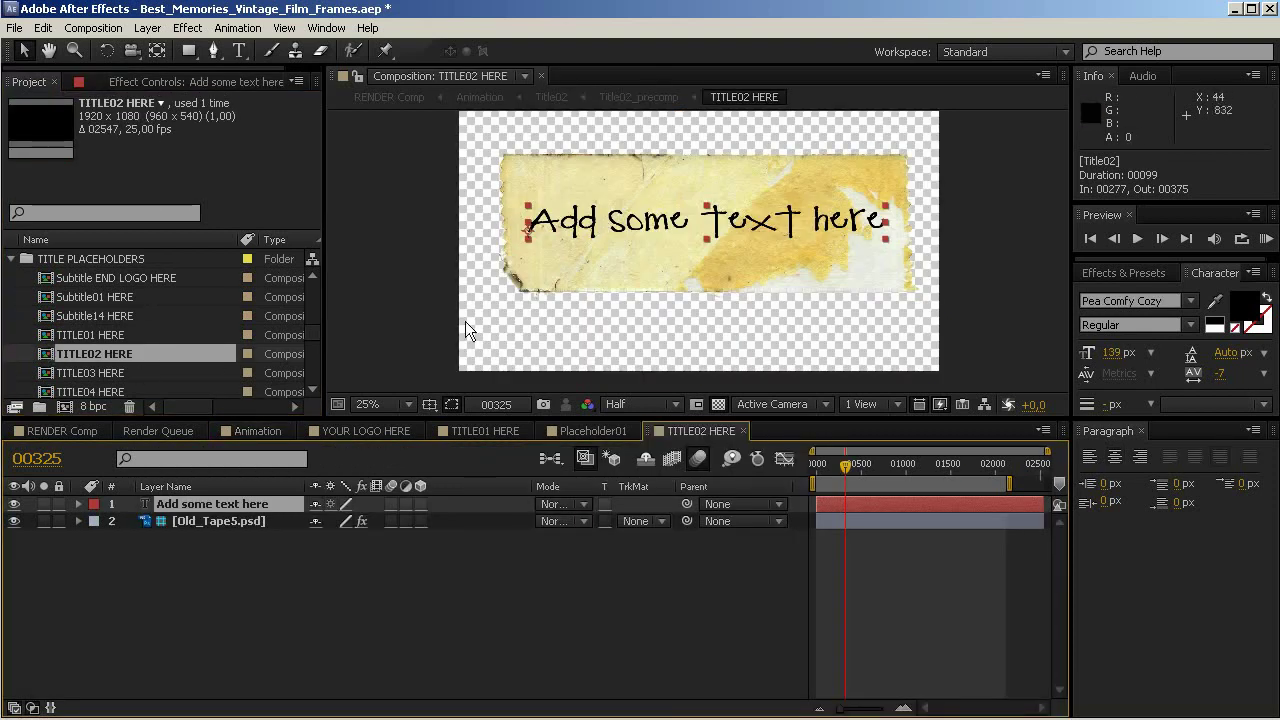
double_click(252, 504)
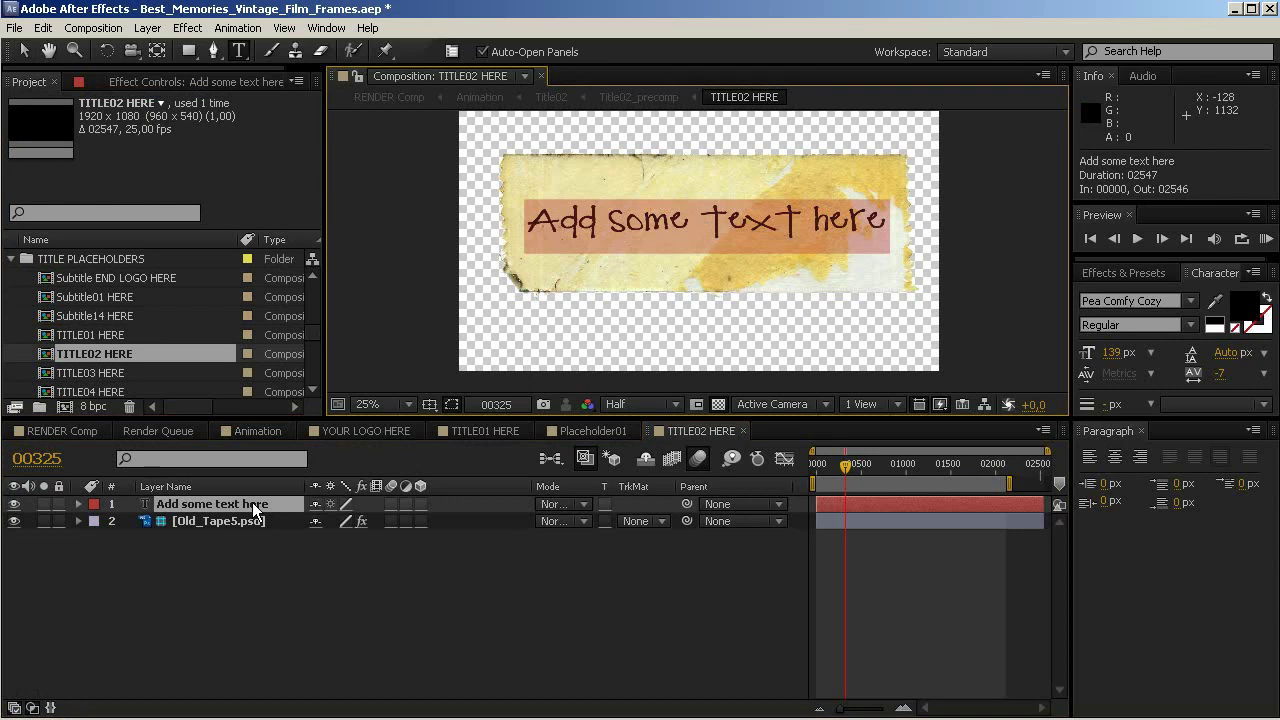
type("W")
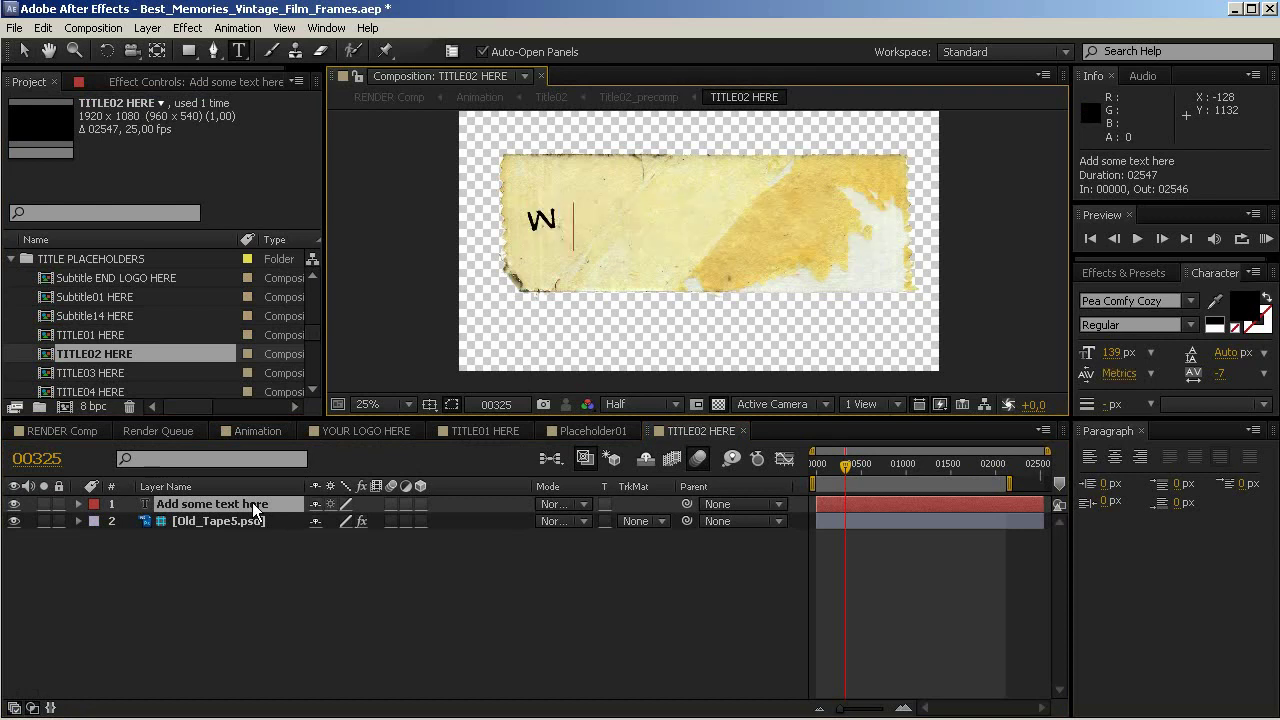
type("hat a nice journe")
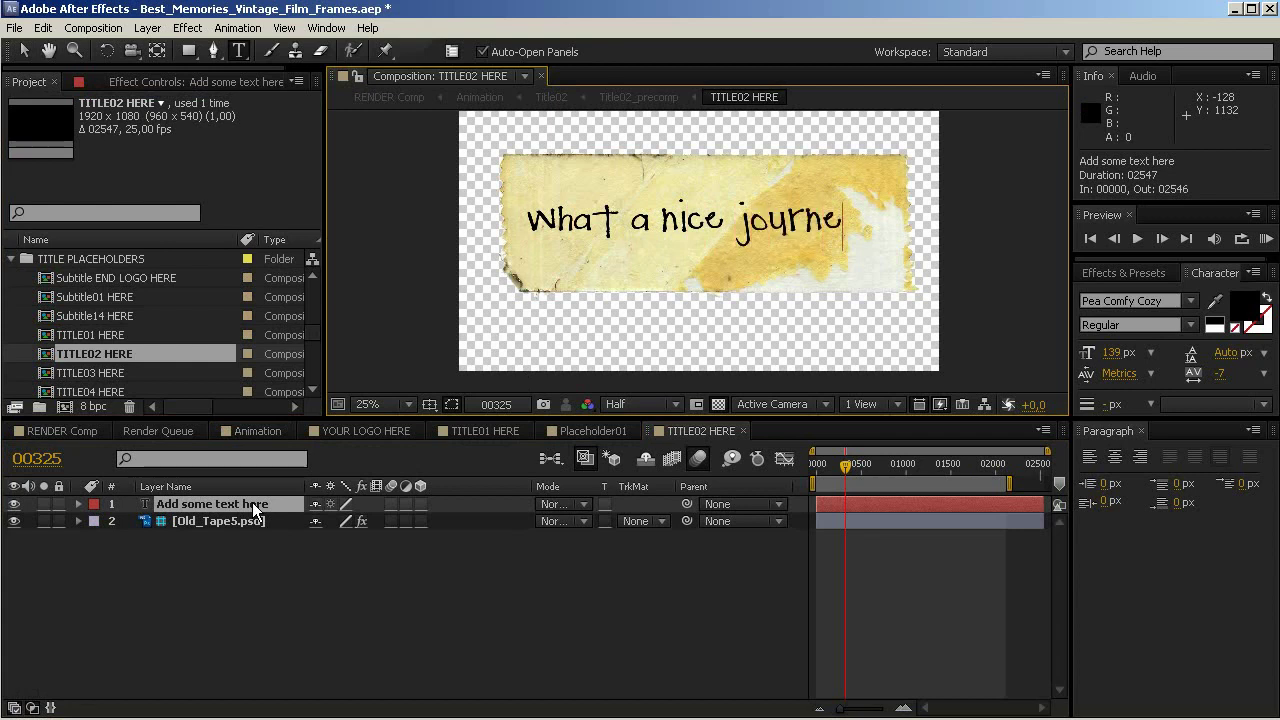
type("y")
- Check the new title in the Animation composition at the second title's frame
left_click(267, 427)
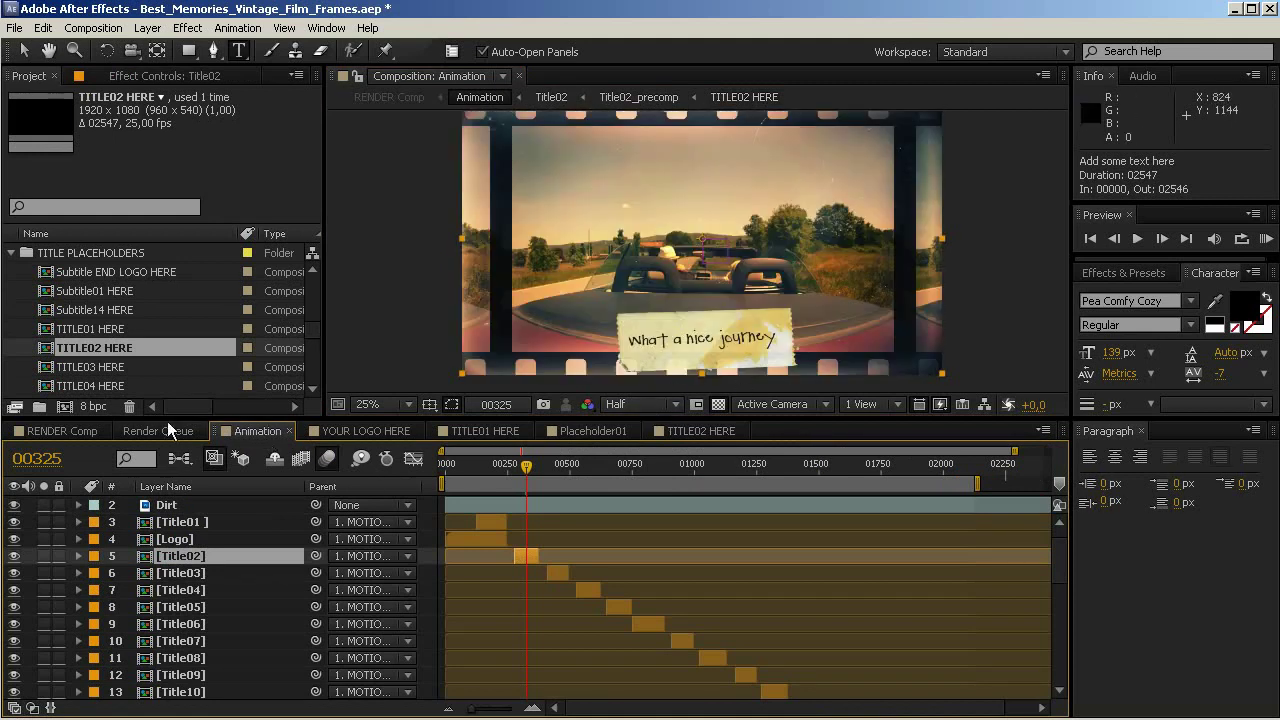
left_click(85, 430)
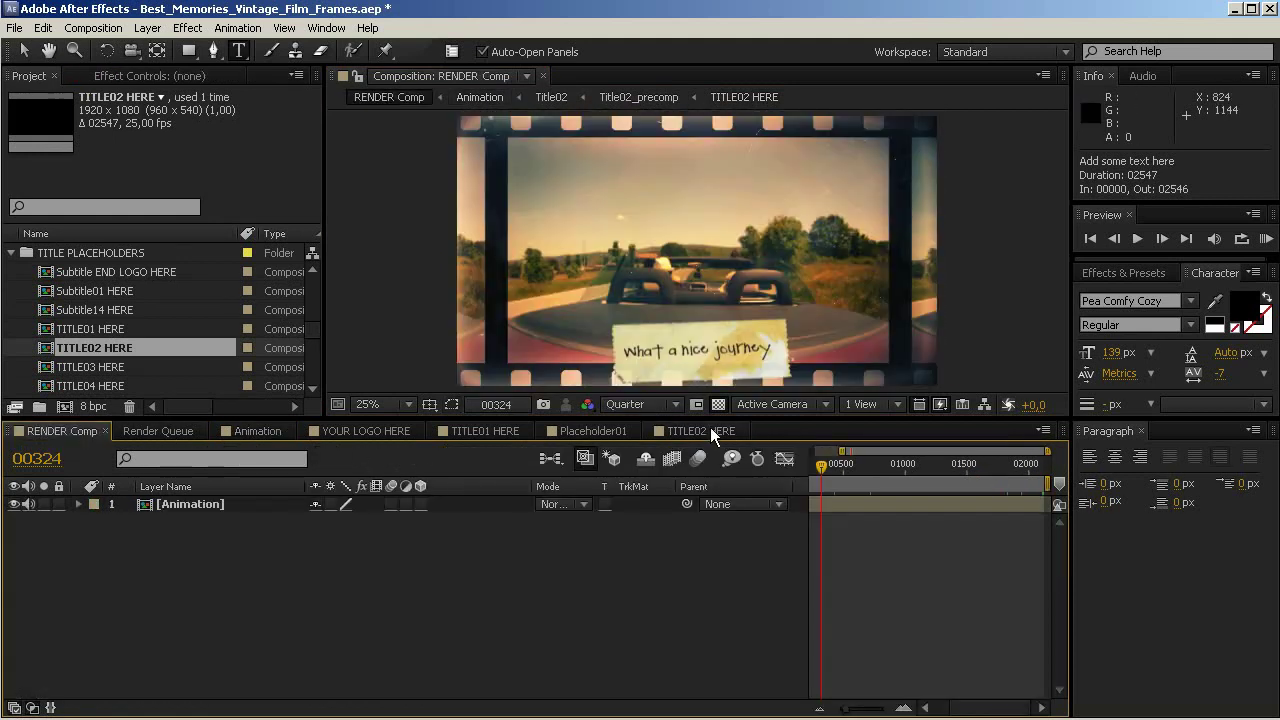
left_click(265, 430)
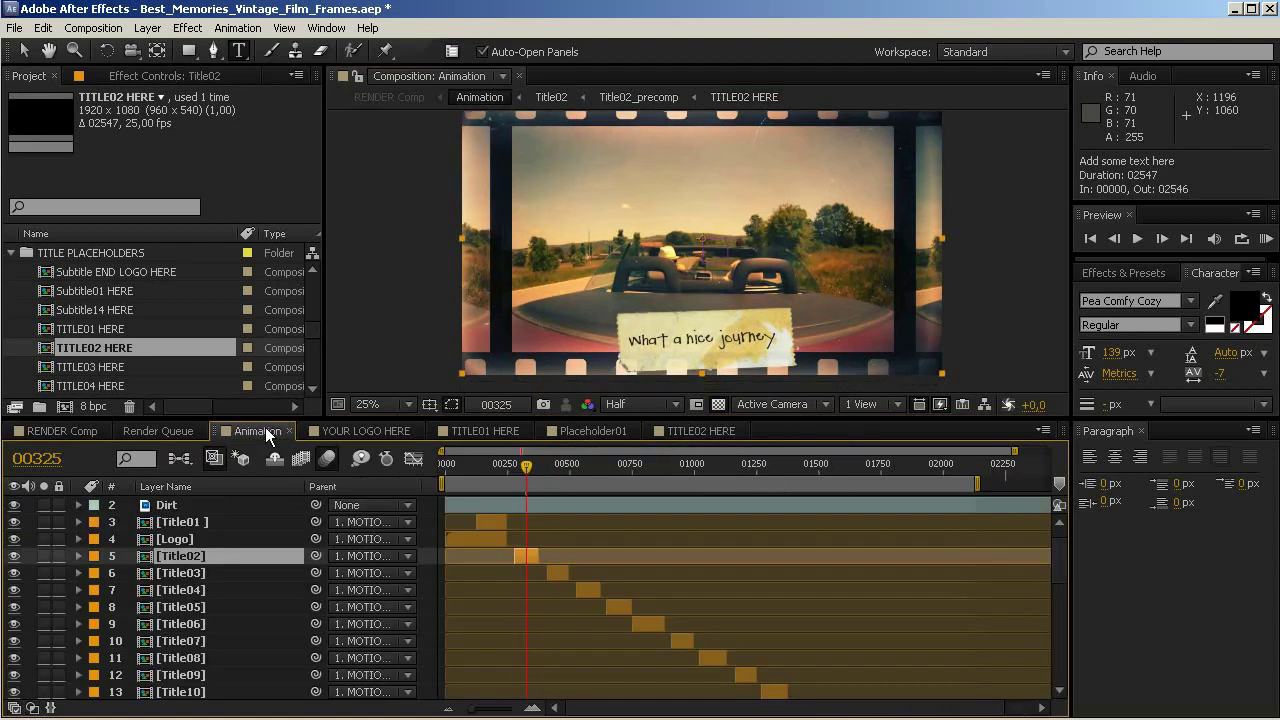
mouse_move(523, 464)
left_mouse_down()
mouse_move(553, 464)
mouse_move(525, 470)
left_mouse_up()
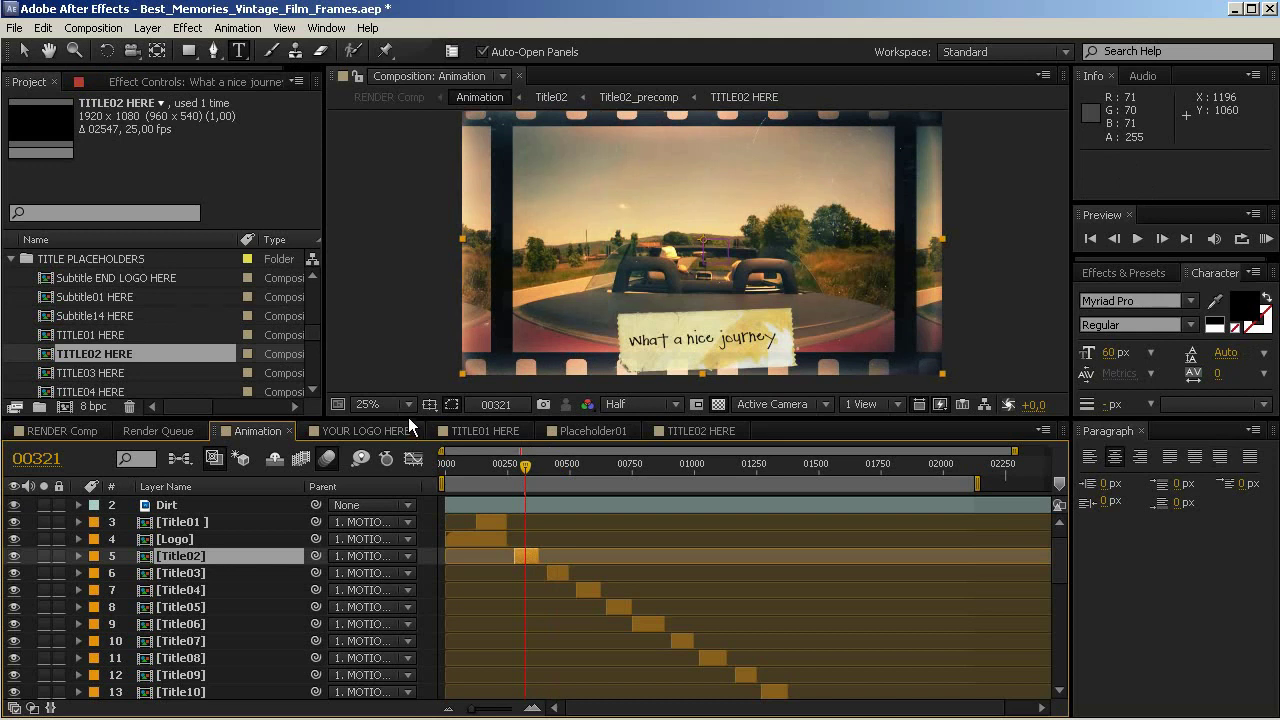
mouse_move(408, 417)
left_mouse_down()
mouse_move(413, 381)
mouse_move(414, 398)
left_mouse_up()
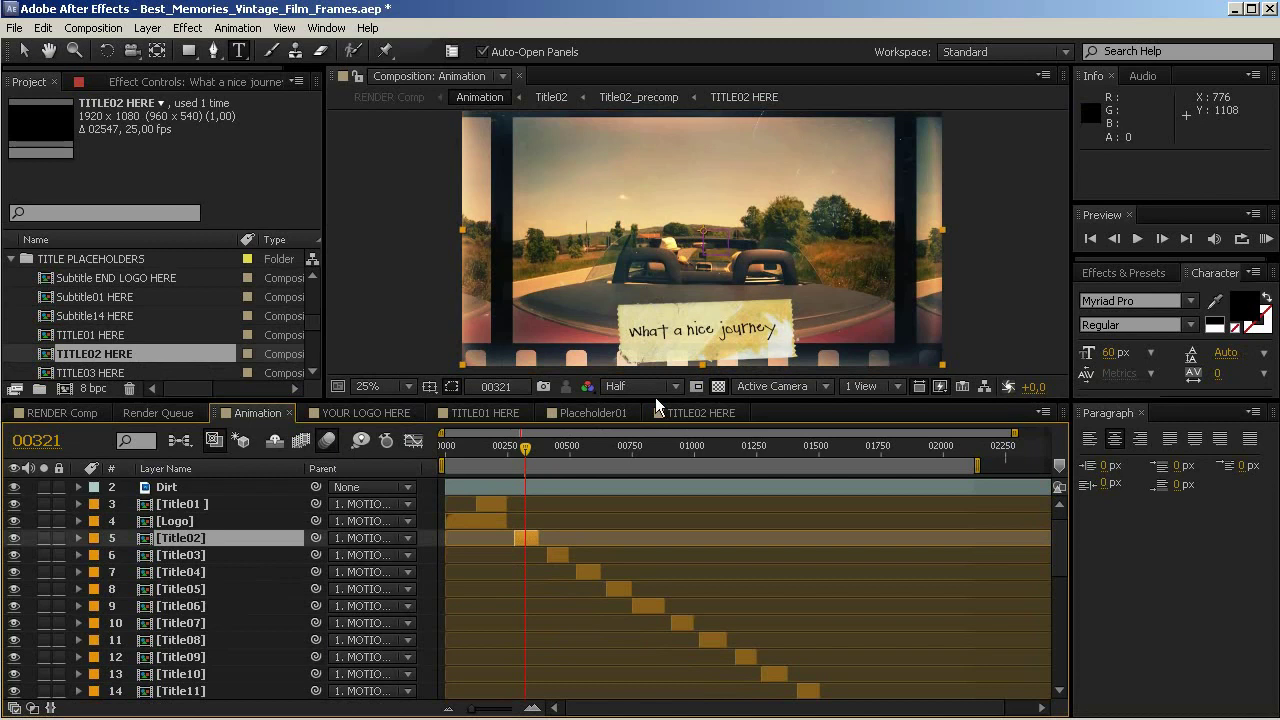
scroll(684, 248, "up", 2)
key("h")
left_click_drag(801, 216, 655, 344)
key("ctrl+t")
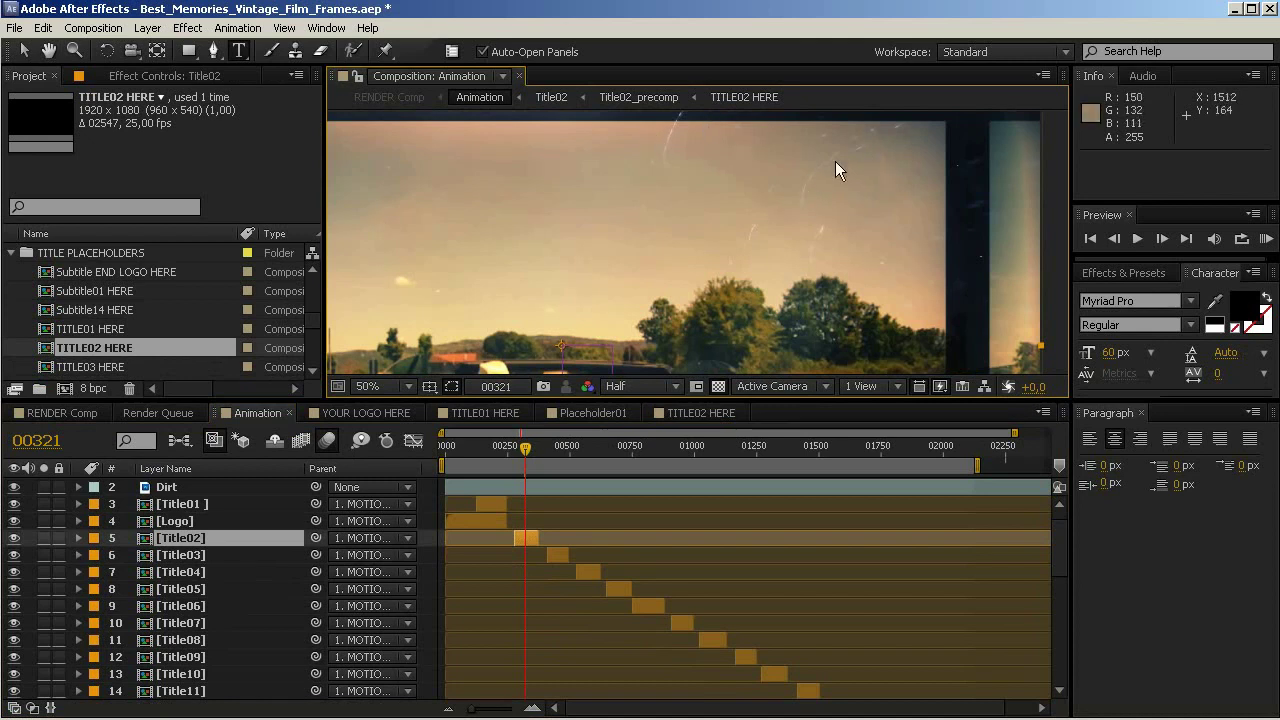
left_click_drag(837, 133, 596, 234)
key("ctrl+alt+shift+t")
left_click(182, 502)
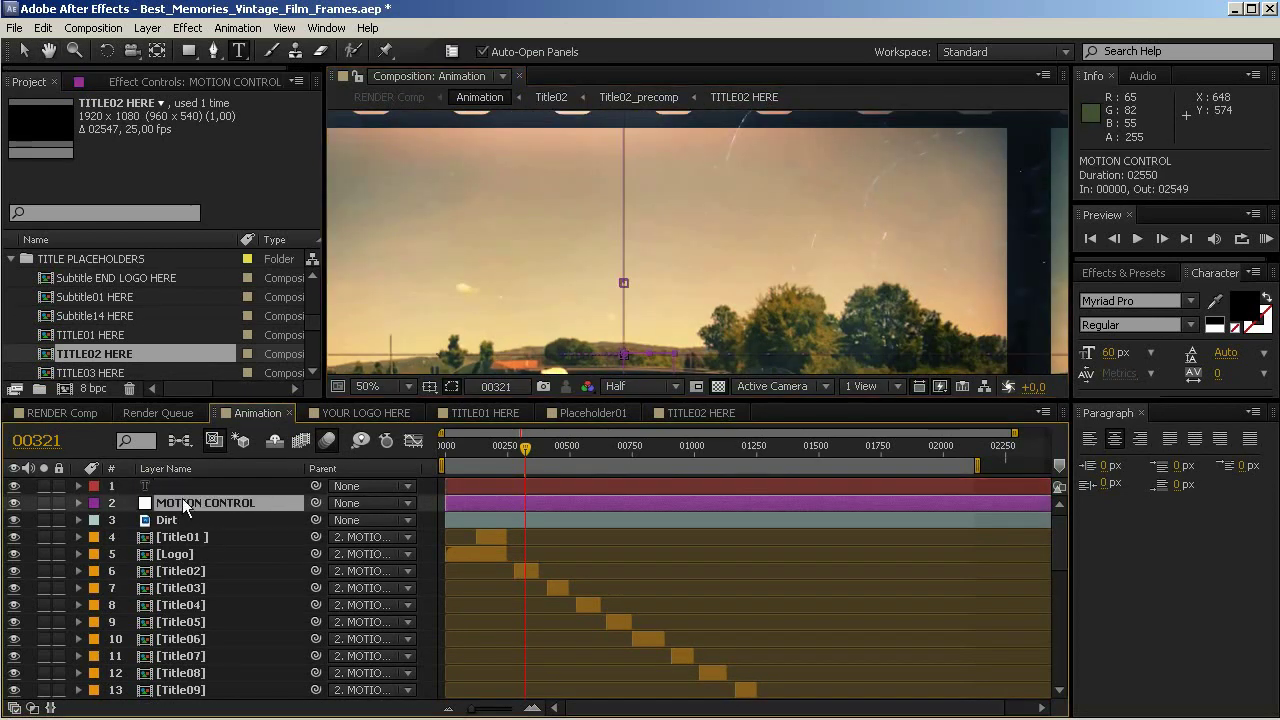
left_click(179, 482)
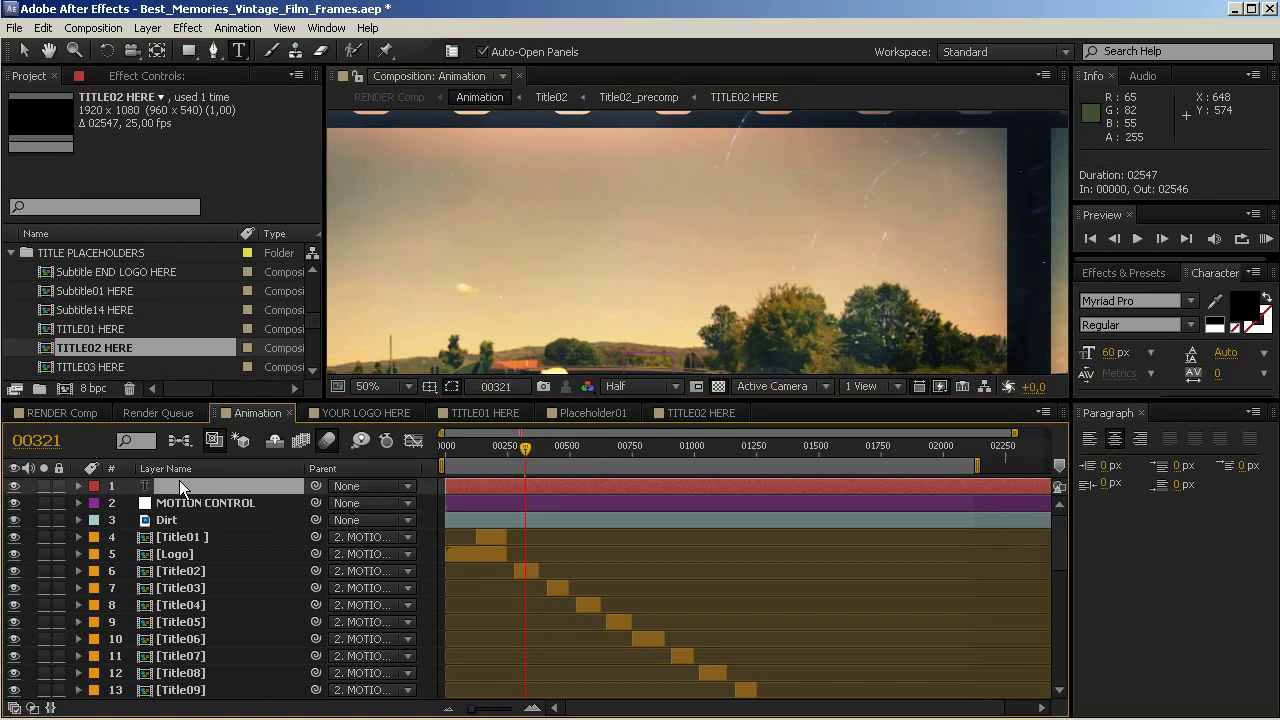
key("Delete")
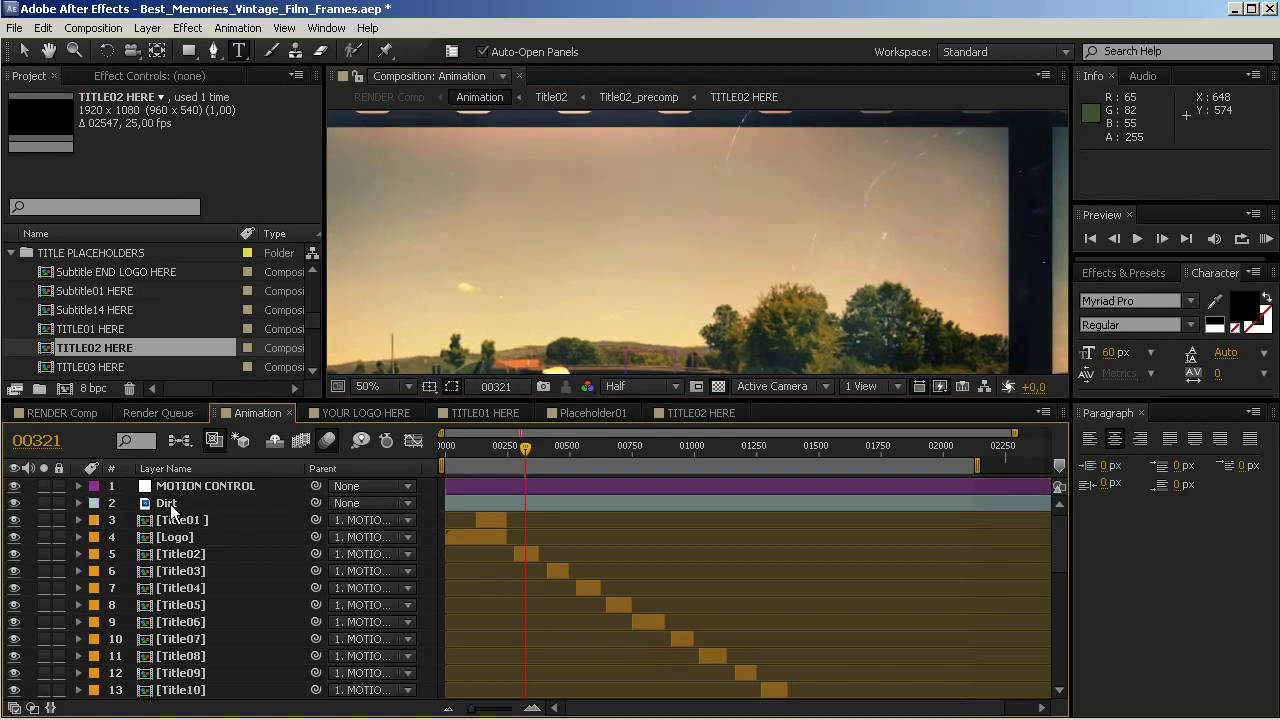
left_click(170, 505)
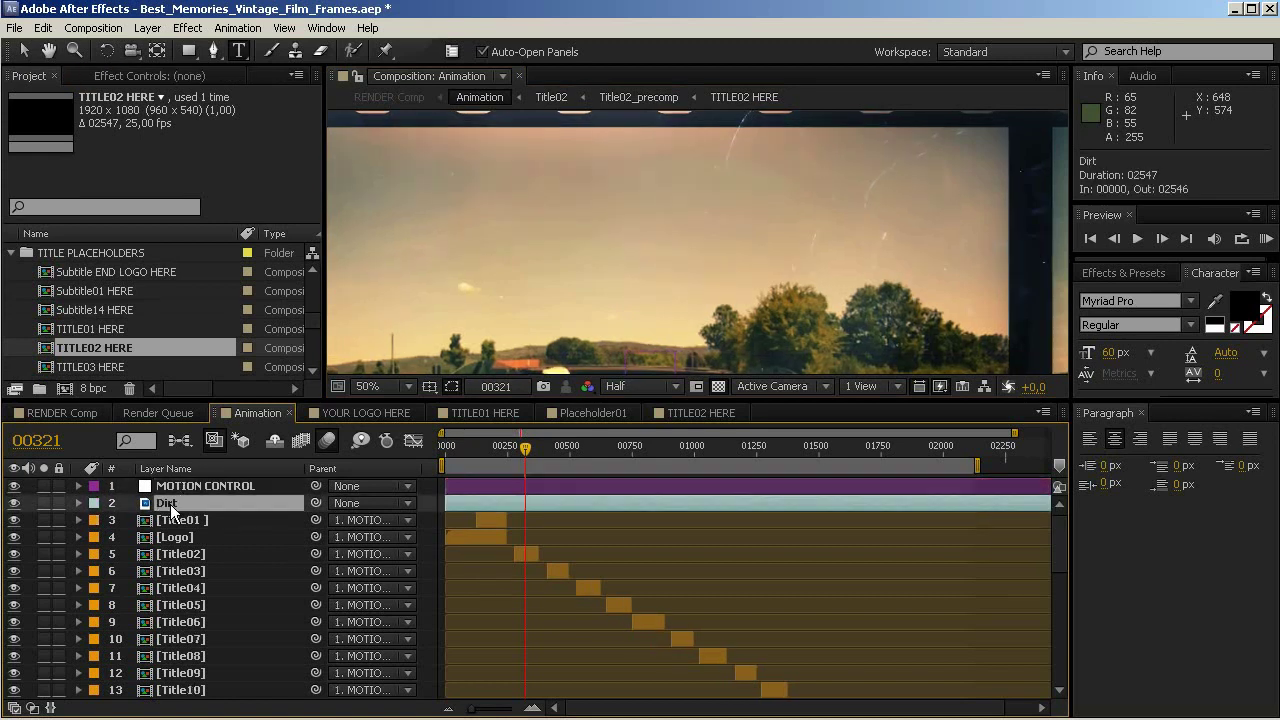
left_click(14, 503)
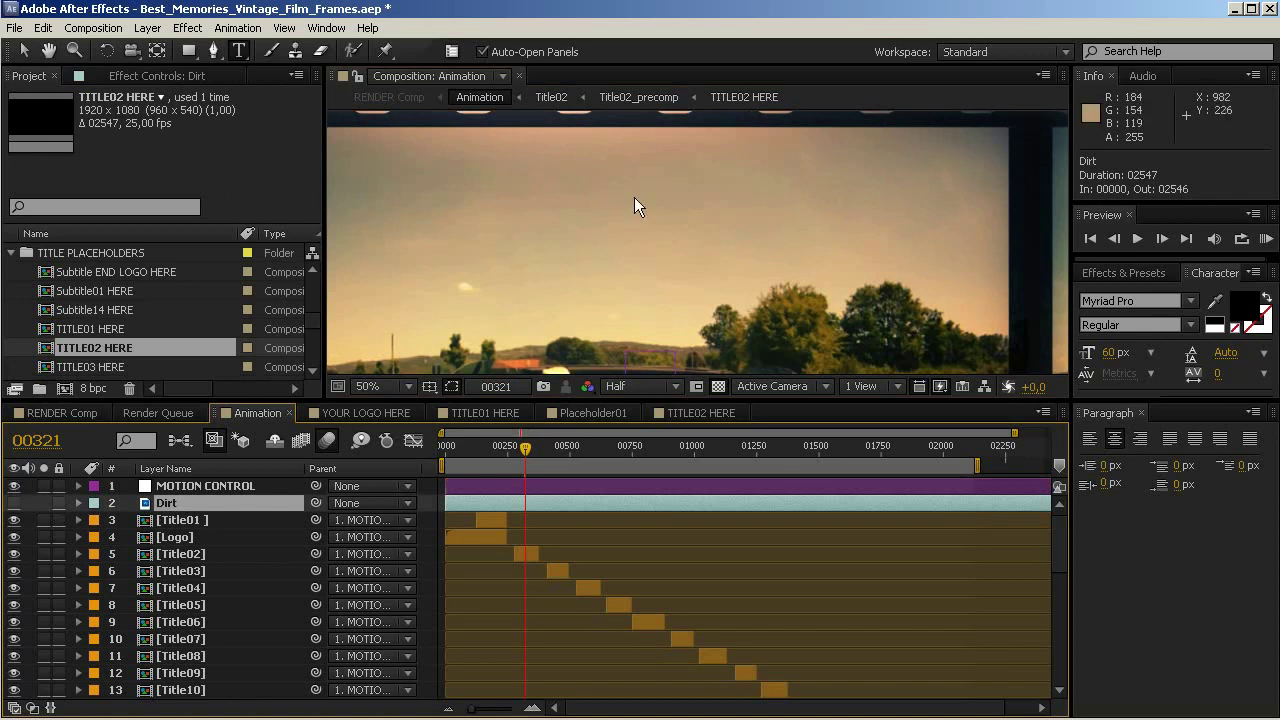
scroll(634, 199, "down", 2)
key("h")
left_click_drag(648, 236, 673, 174)
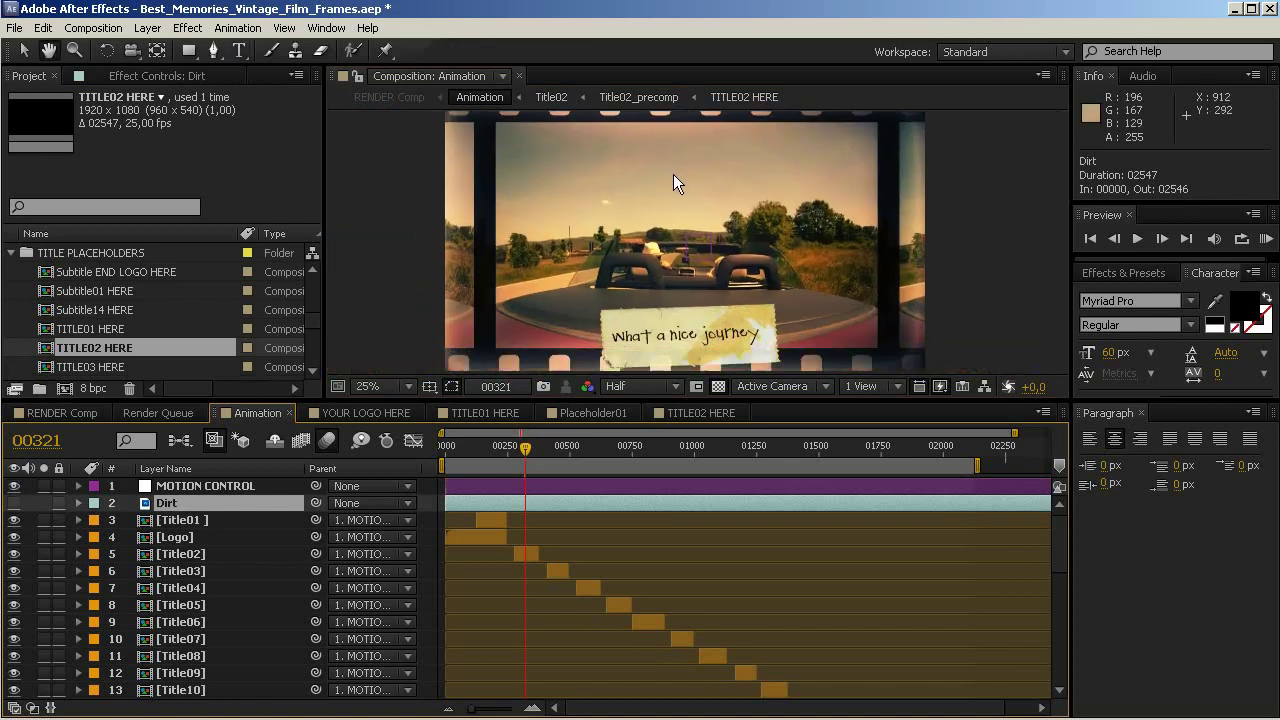
key("ctrl+t")
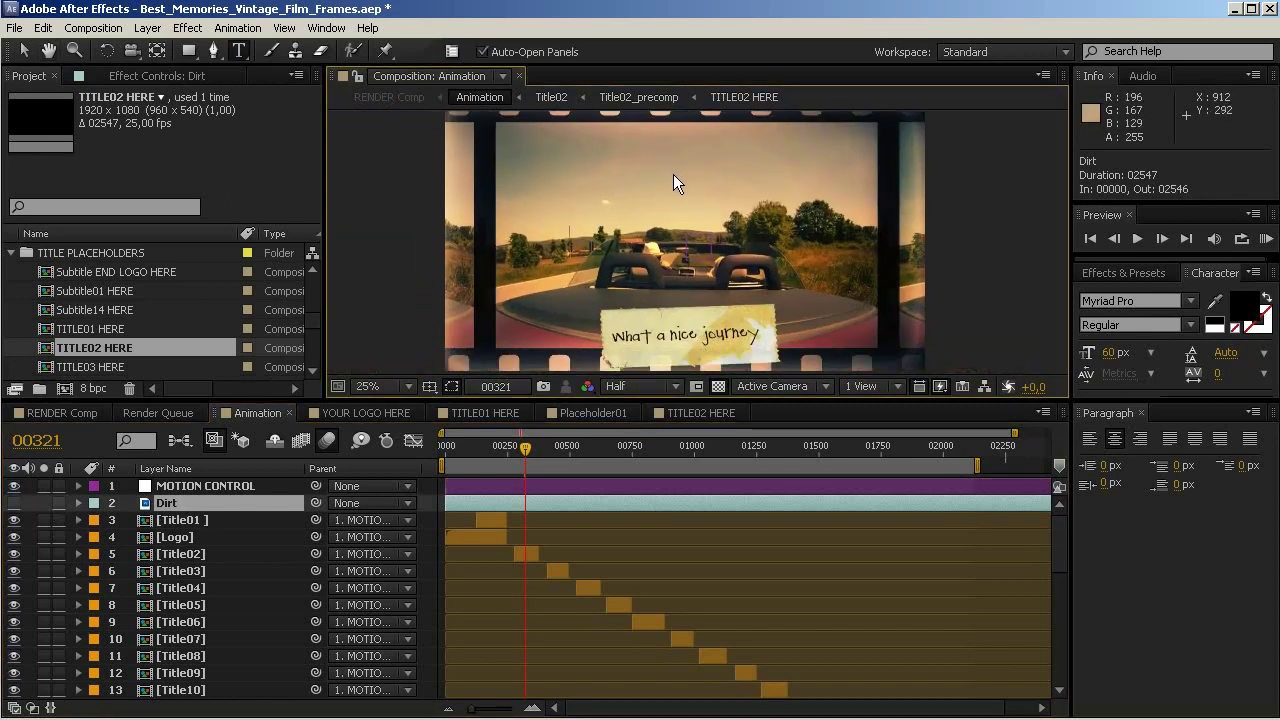
left_click(13, 504)
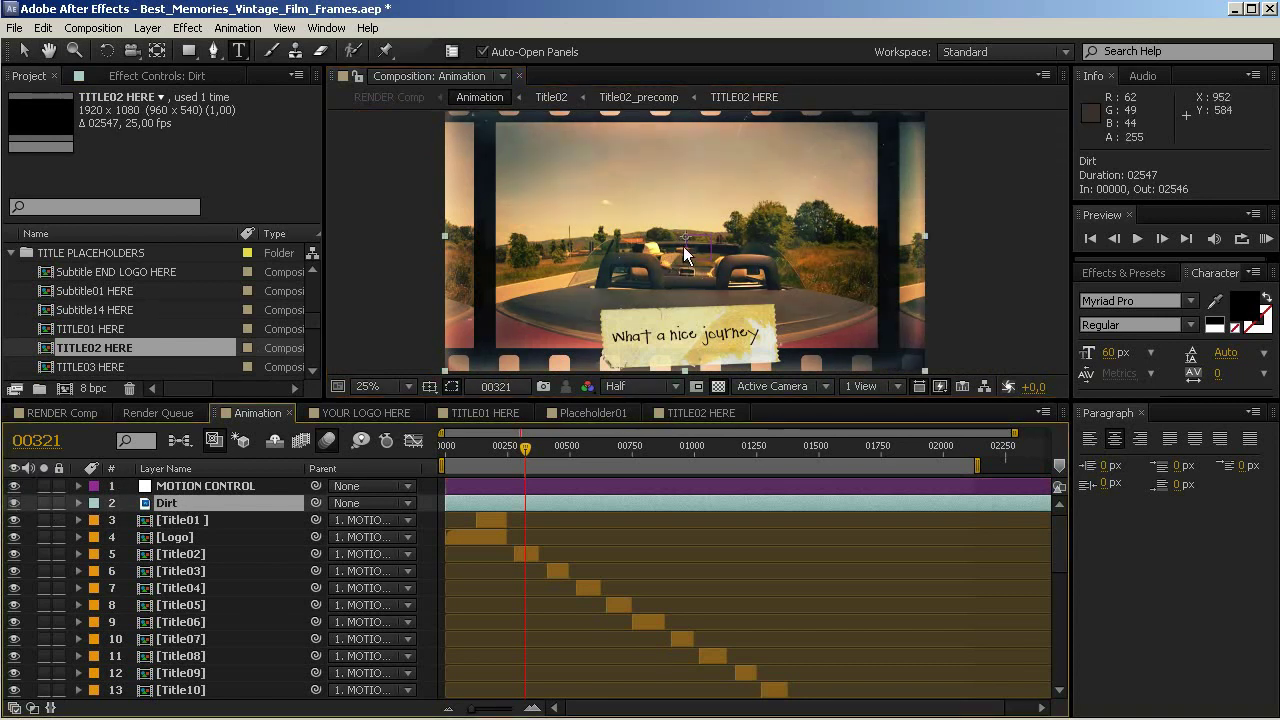
- Select the CC layer and show its Curves effect settings
left_click_drag(1062, 565, 1062, 610)
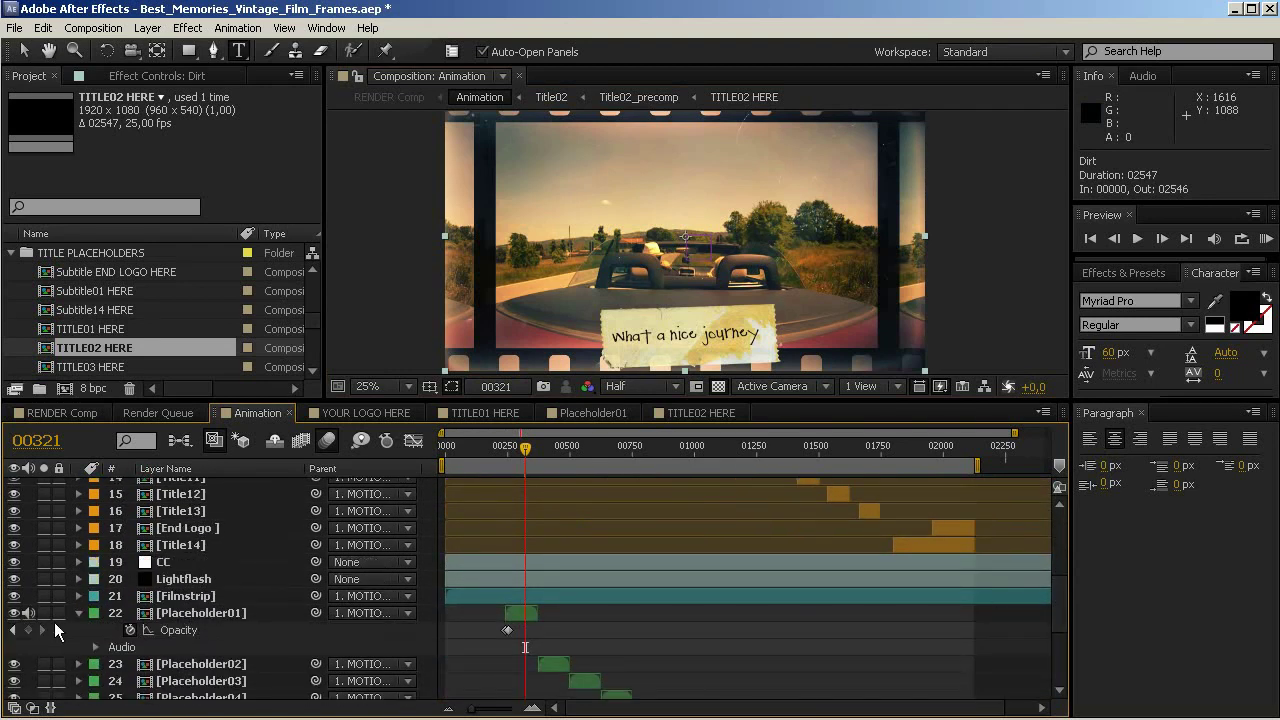
left_click(161, 566)
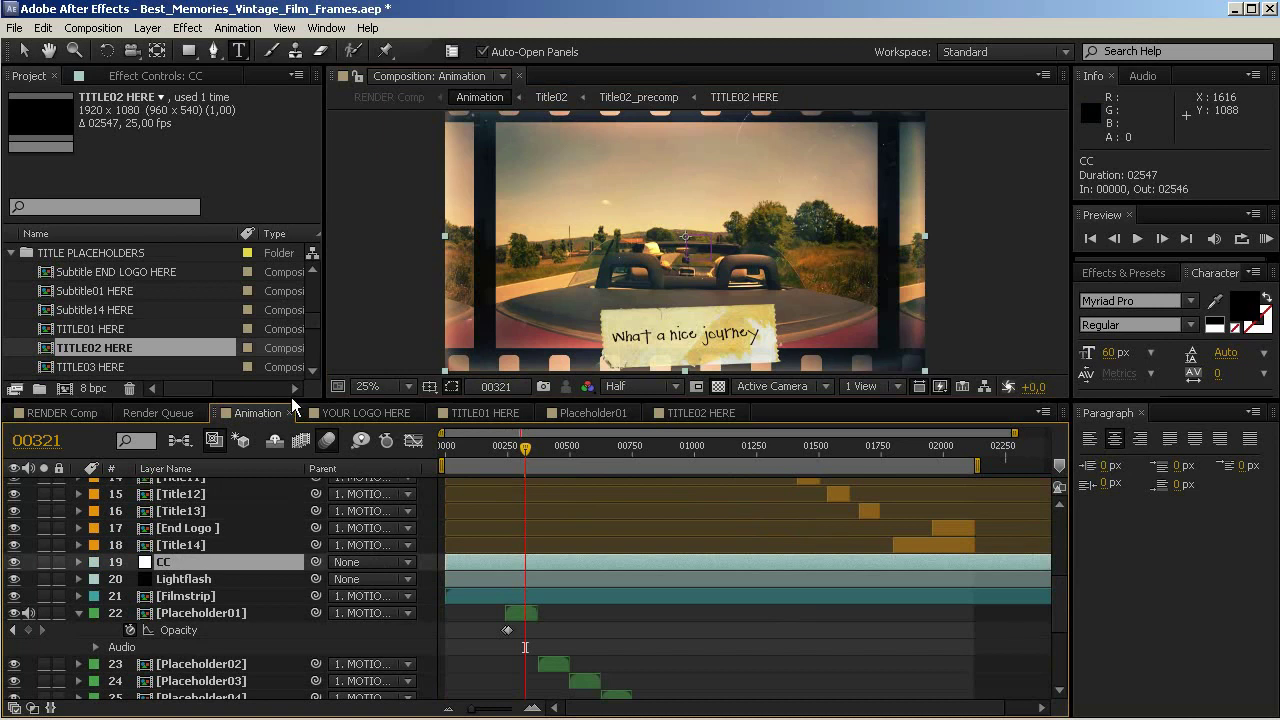
left_click_drag(291, 398, 291, 476)
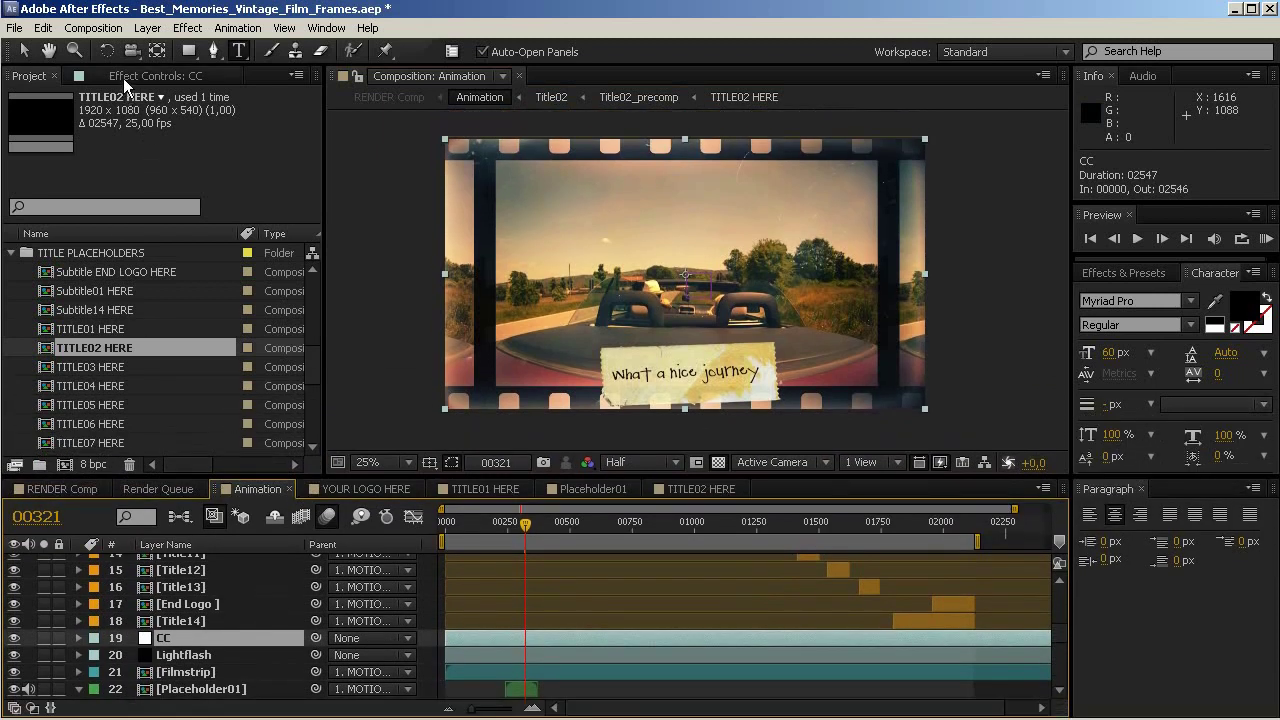
left_click(123, 78)
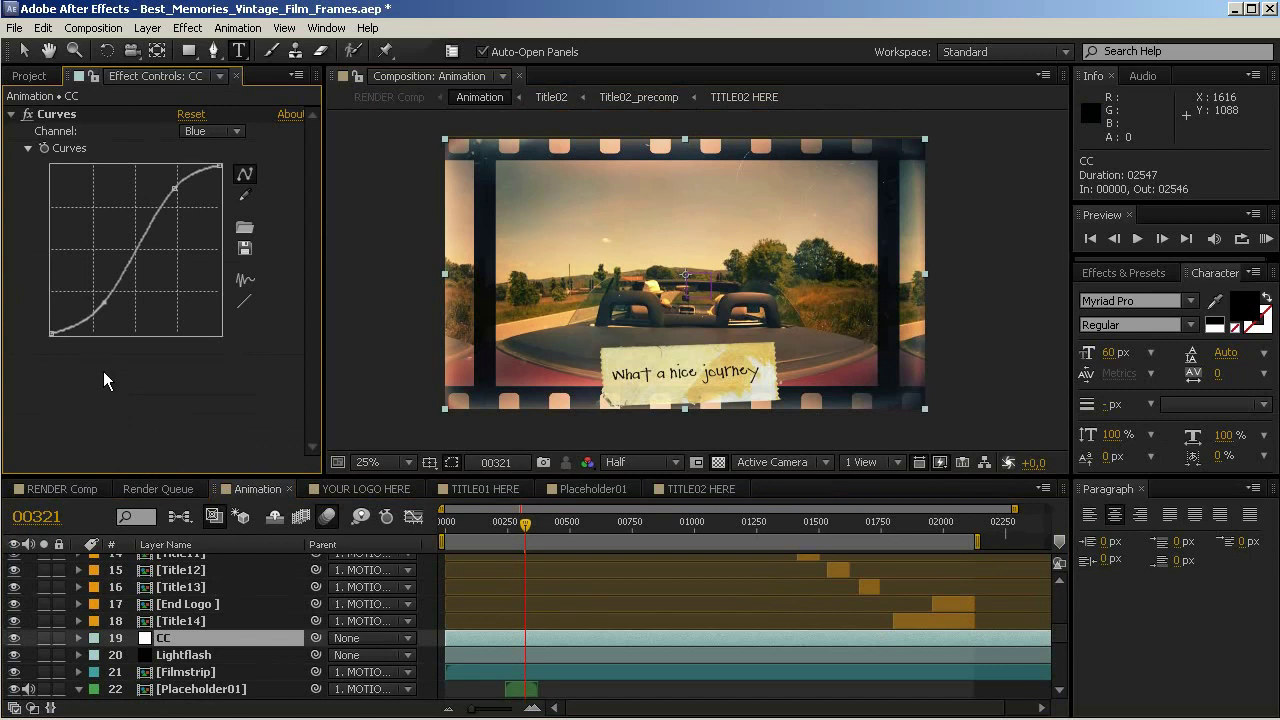
- Inspect the Curves RGB, Red, Green and Blue channel curves in turn
left_click(235, 134)
left_click(205, 147)
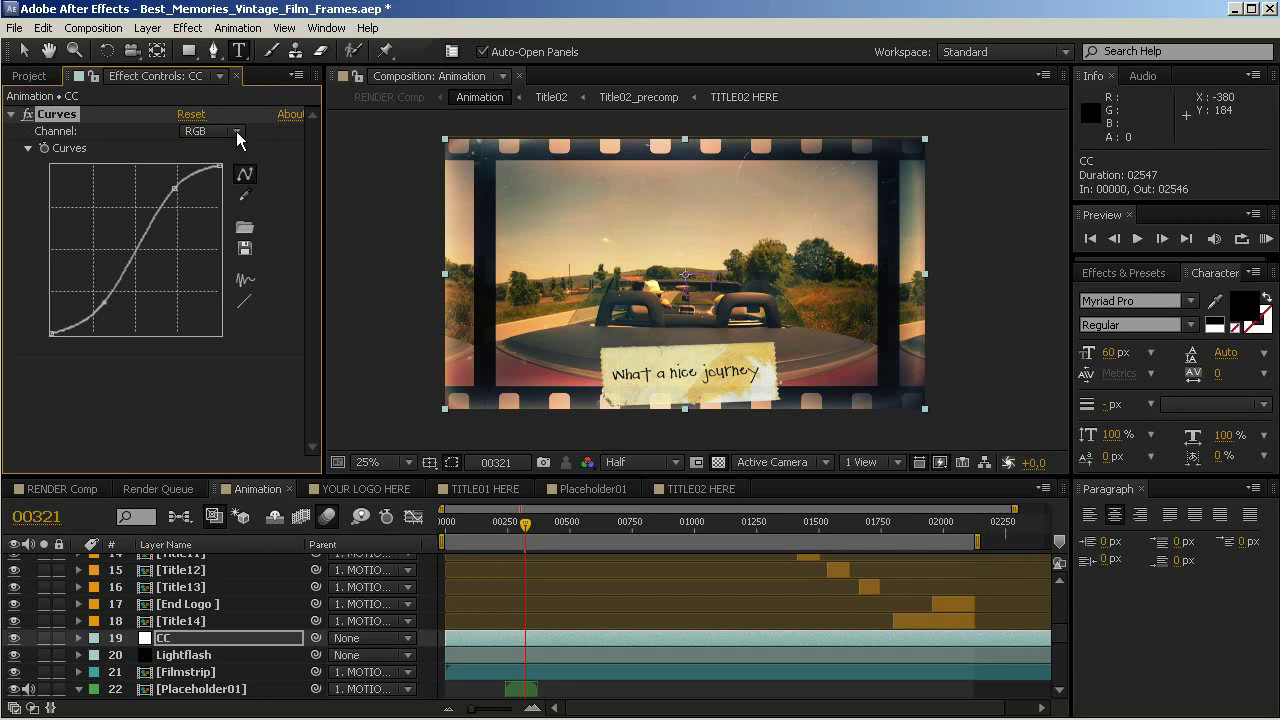
left_click(237, 133)
left_click(200, 161)
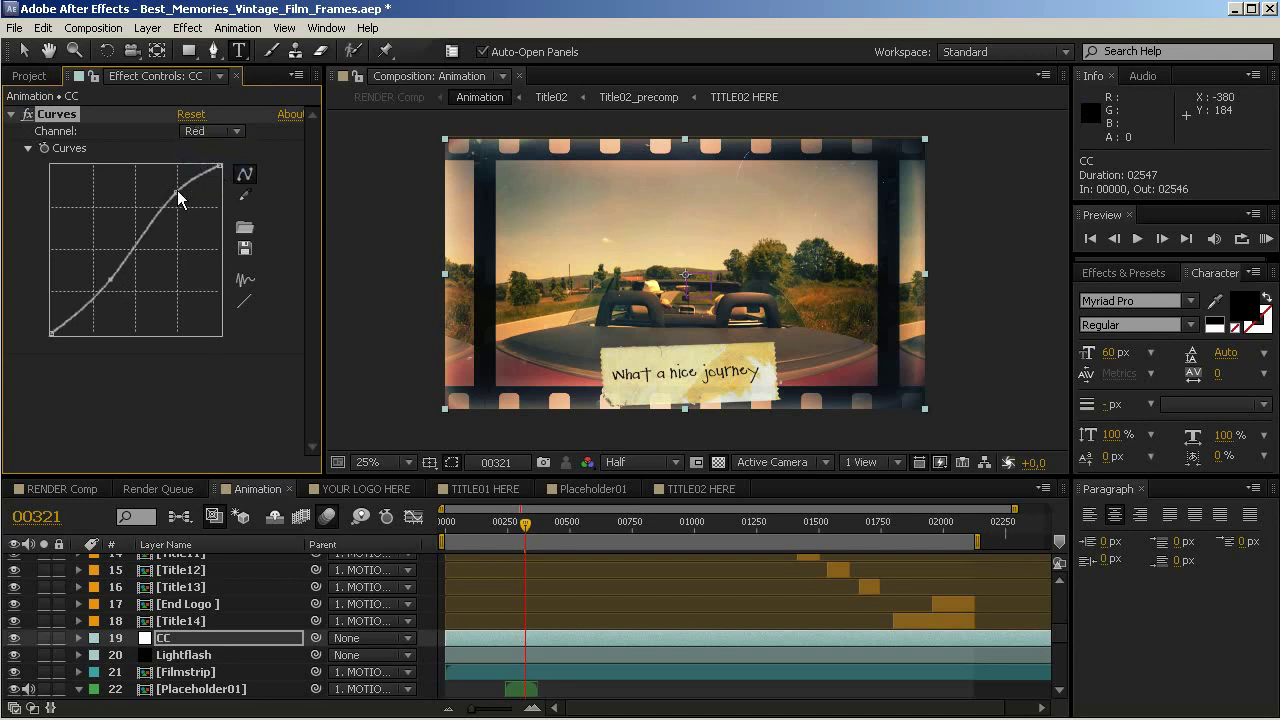
left_click(236, 133)
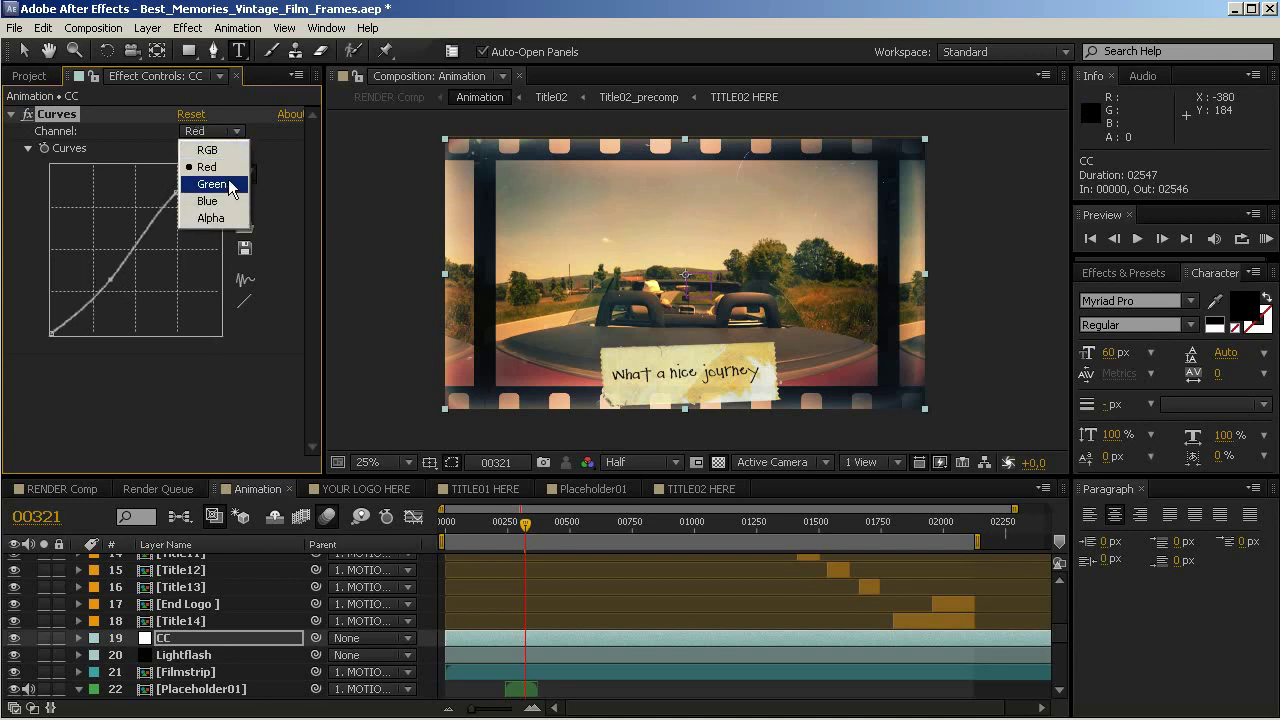
left_click(205, 180)
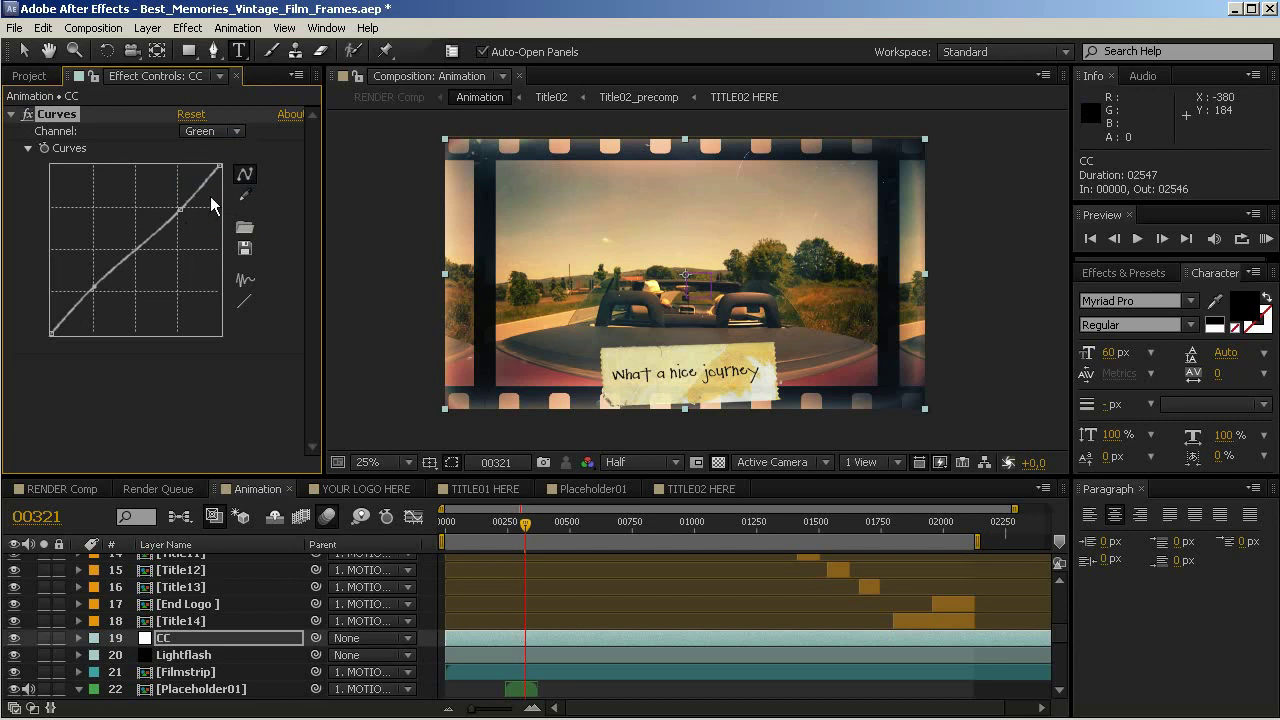
left_click(240, 131)
left_click(239, 131)
left_click(239, 131)
left_click(232, 203)
left_click(240, 131)
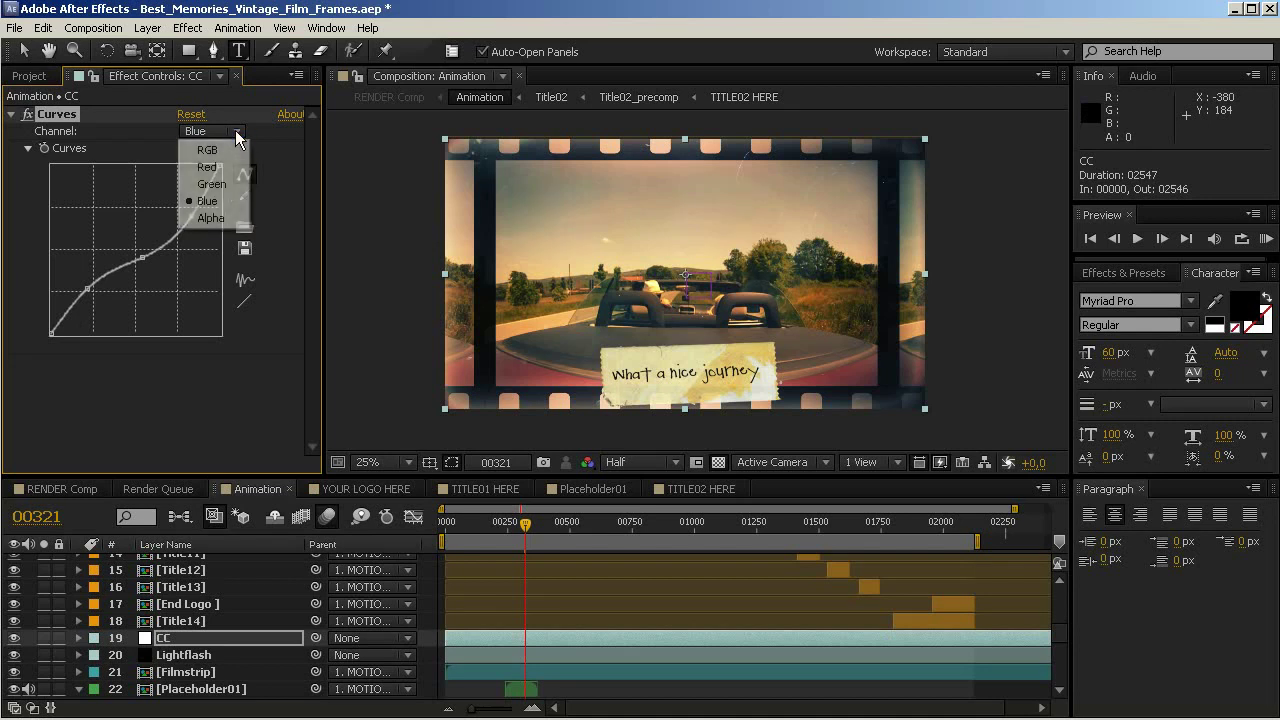
- Raise the Green channel curve and pull the Red curve nearly straight
left_click(227, 185)
left_click_drag(183, 212, 165, 206)
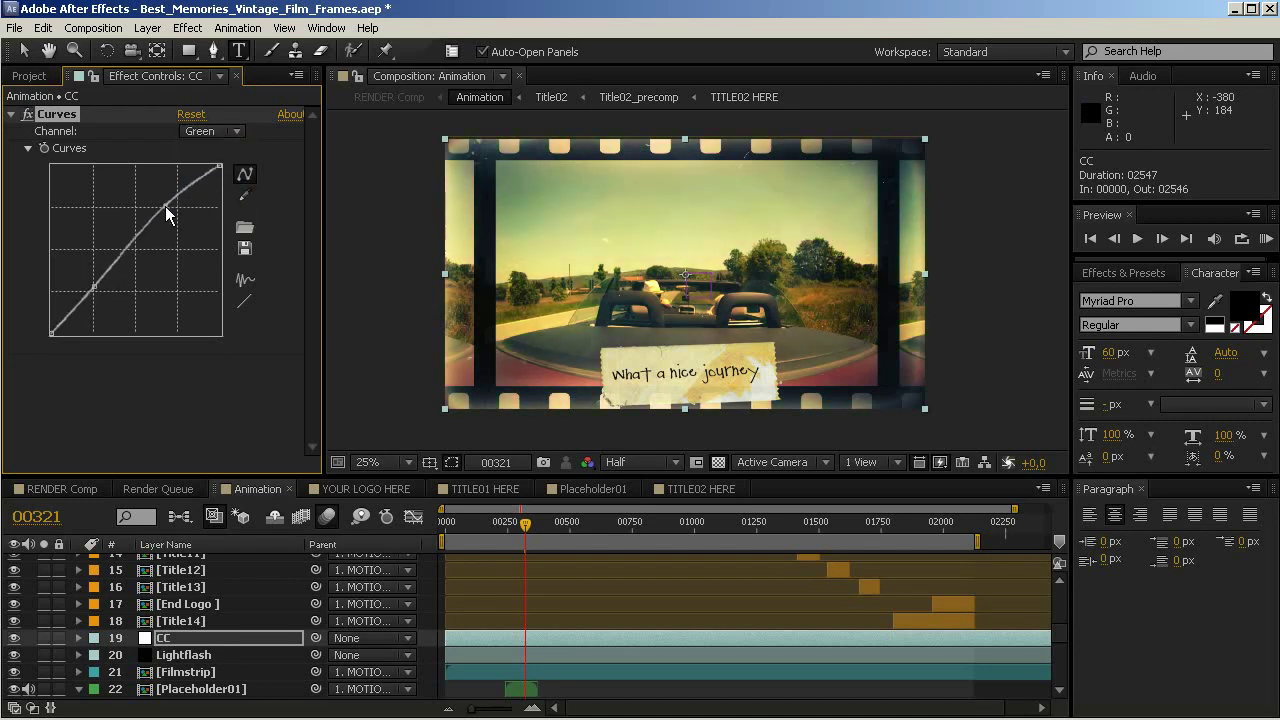
left_click(230, 134)
left_click(207, 167)
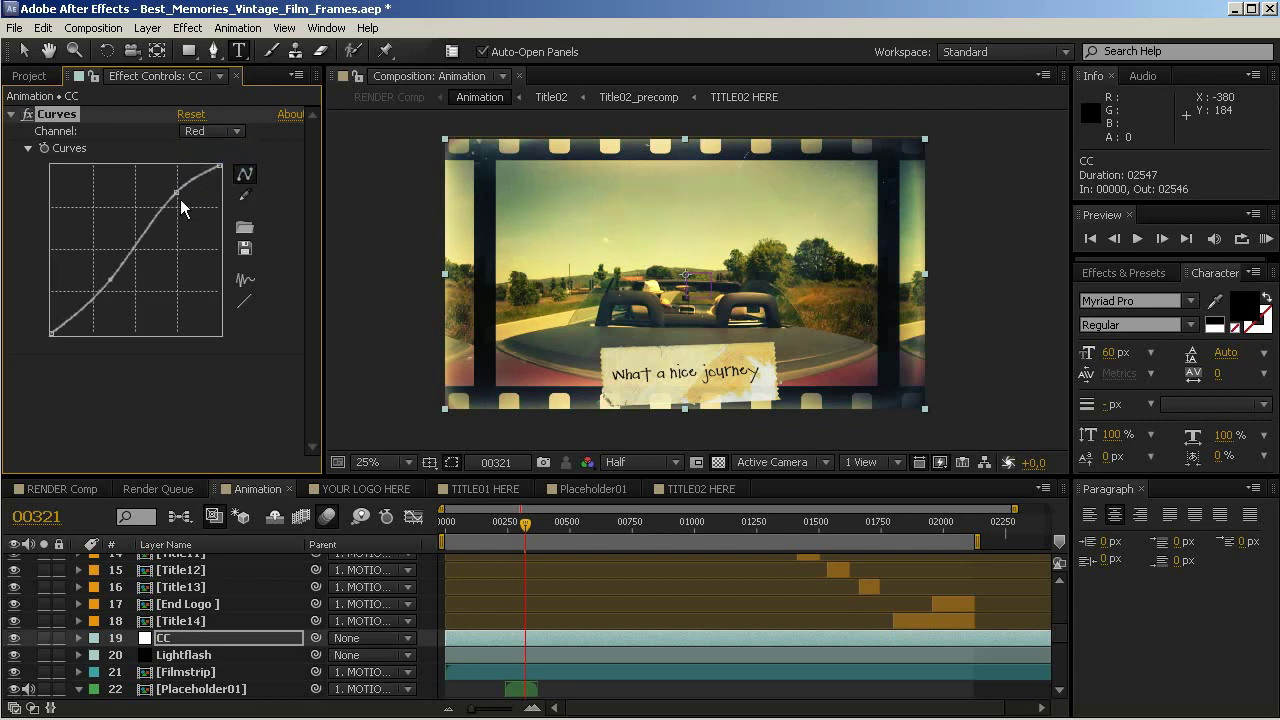
left_click_drag(183, 208, 177, 204)
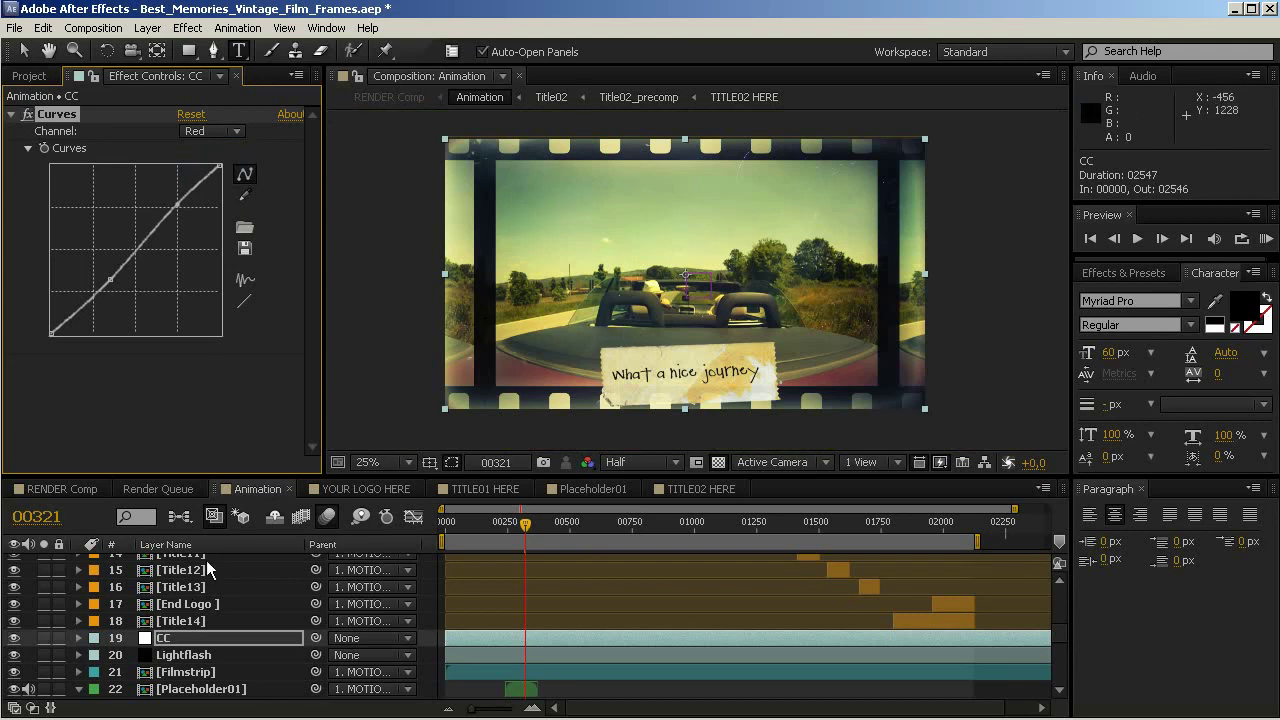
scroll(190, 590, "up", 5)
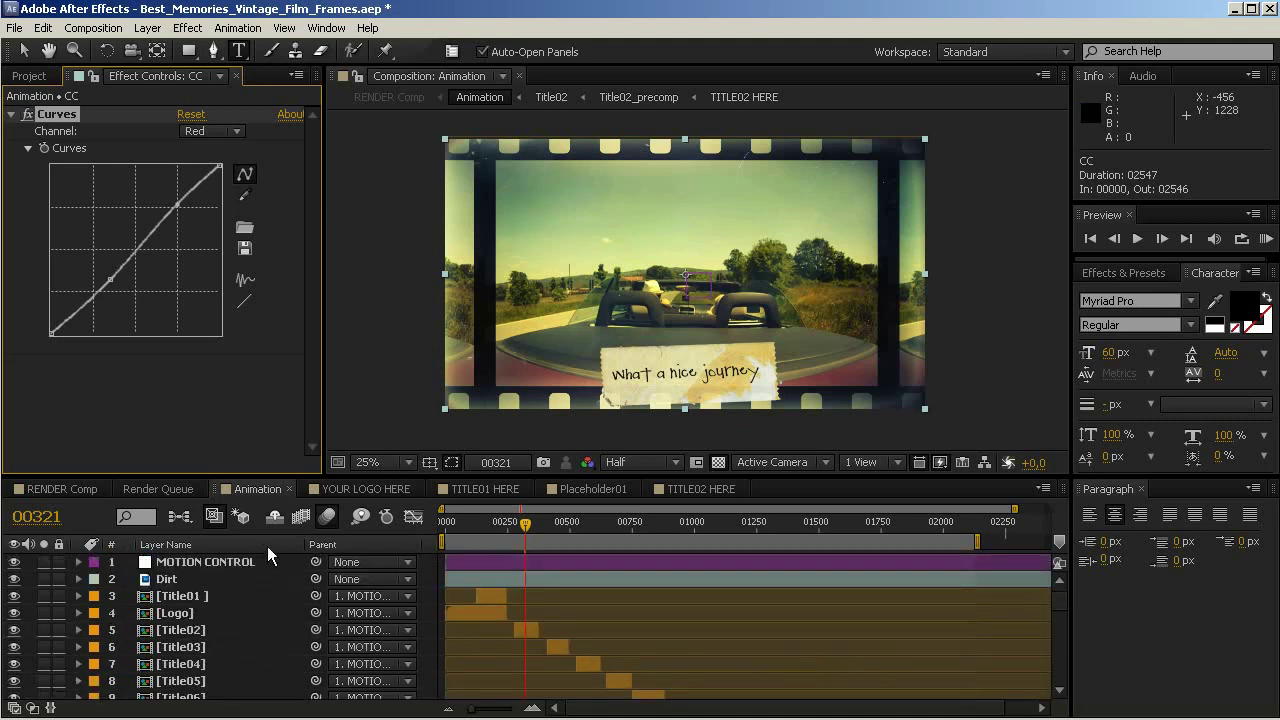
- View the RENDER Comp at frame 00320 to check the greener colour correction
left_click(83, 488)
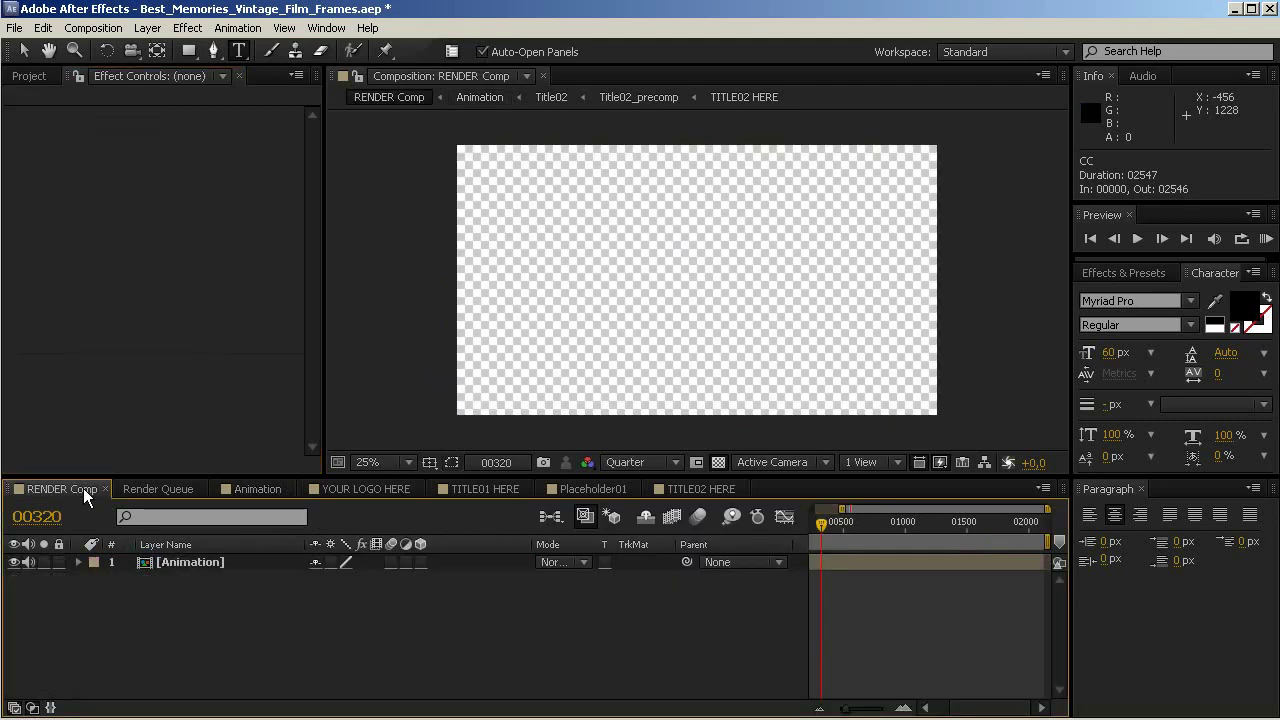